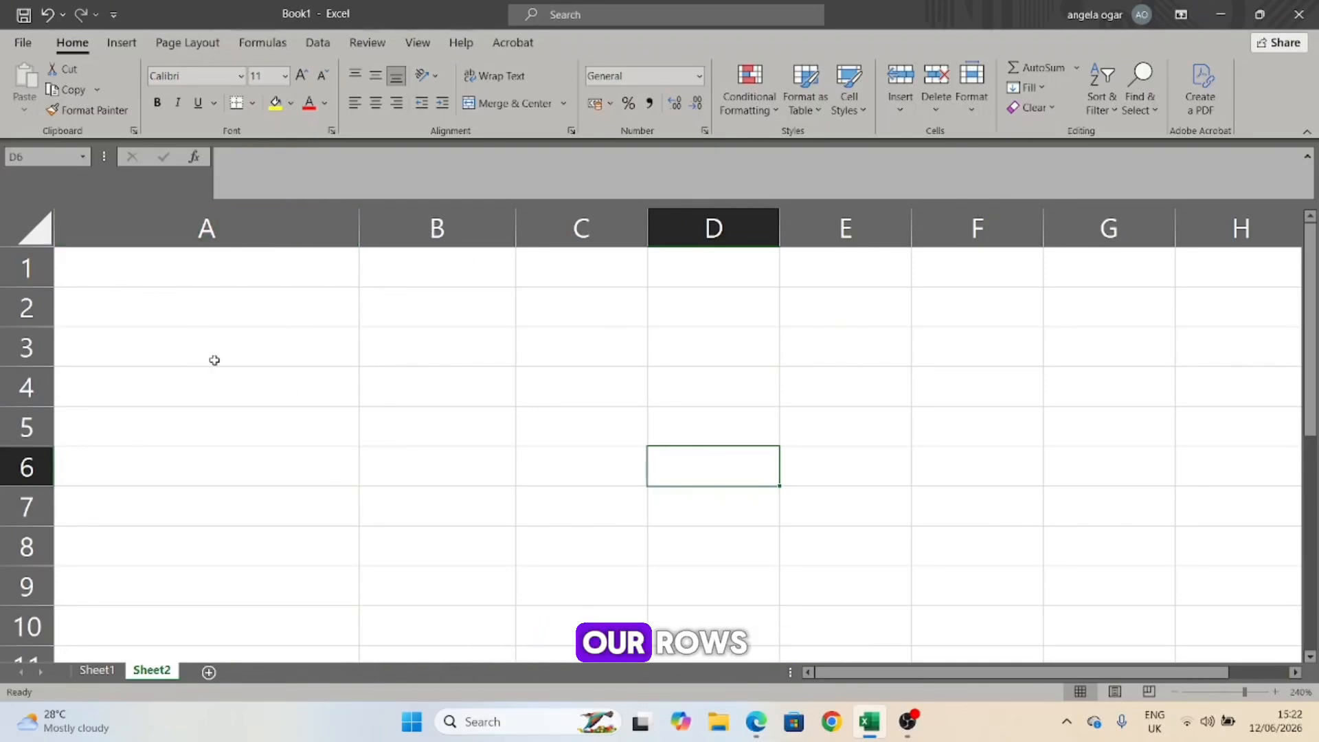
# - Label cell A3 METRICS/KPI and the cell above it, A2, DAY
pyautogui.click(90, 348)
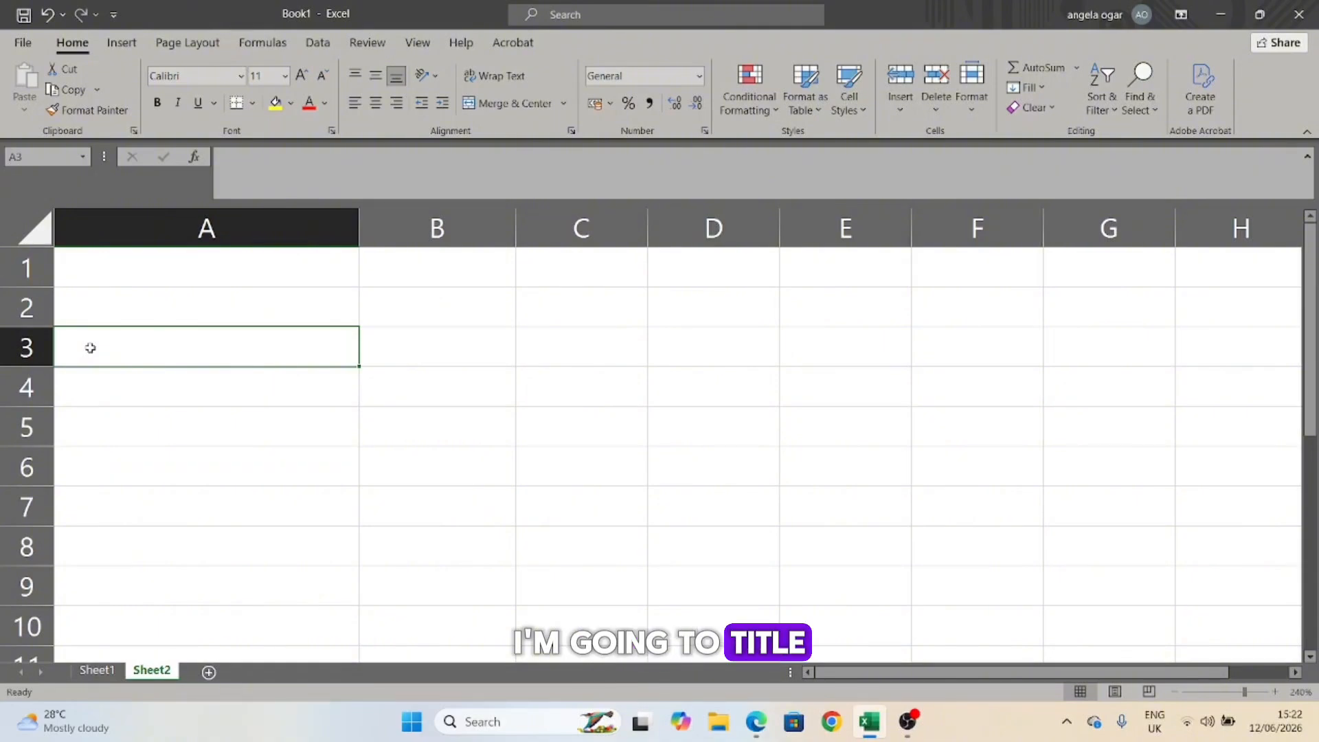
pyautogui.write('METRICS')
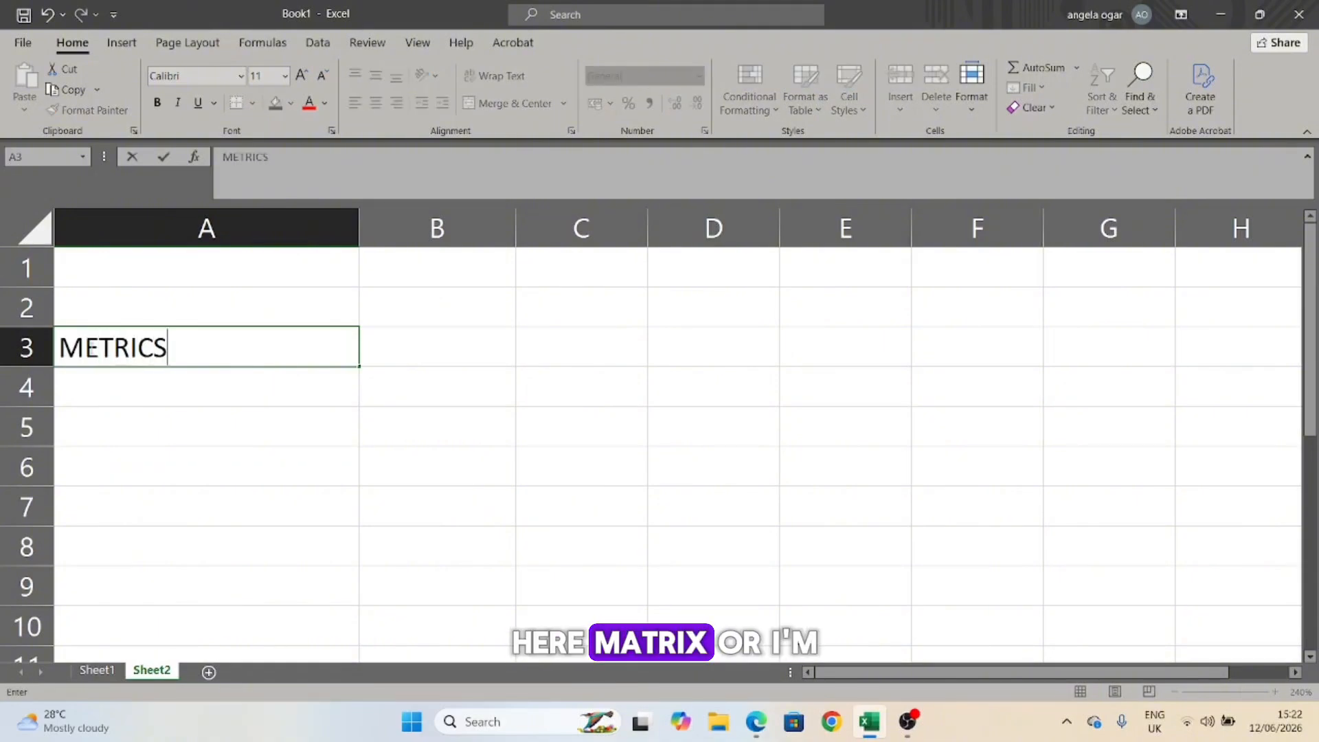
pyautogui.write('/L')
pyautogui.press('BackSpace')
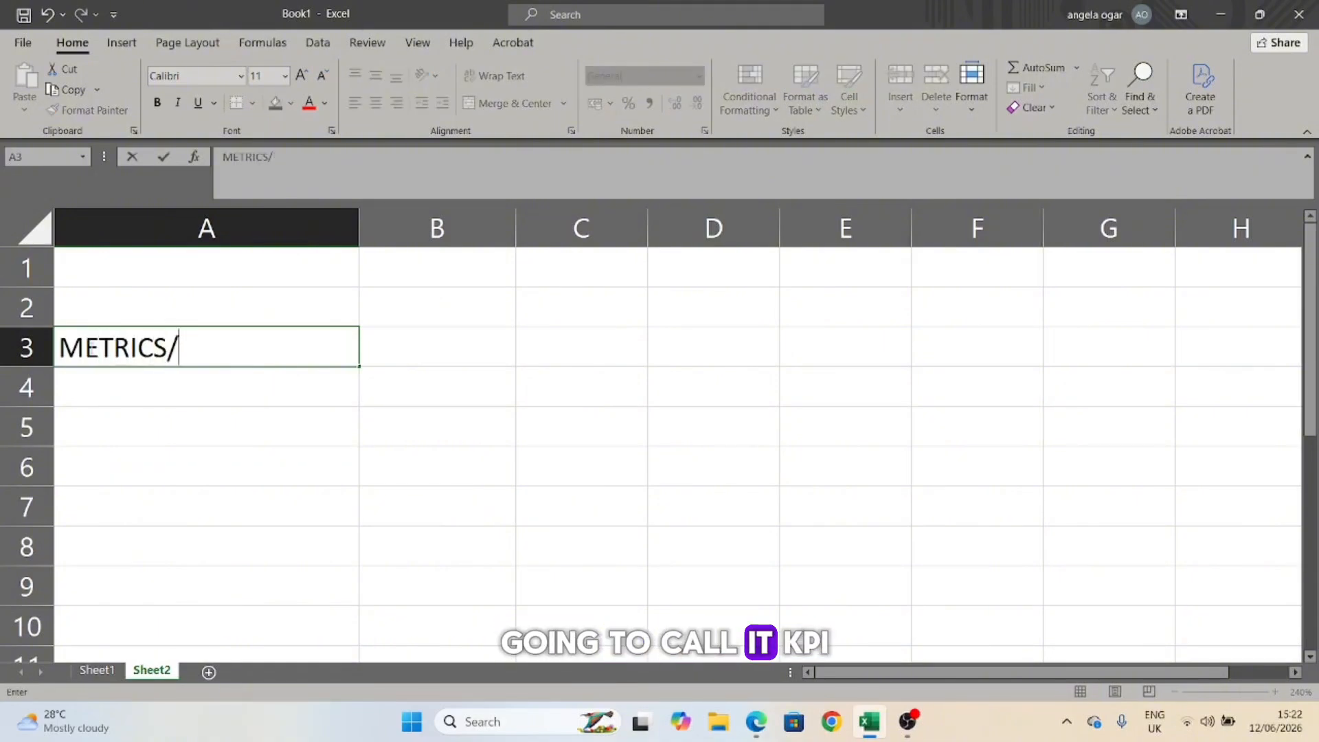
pyautogui.write('KPO')
pyautogui.hotkey('ctrl', 'Return')
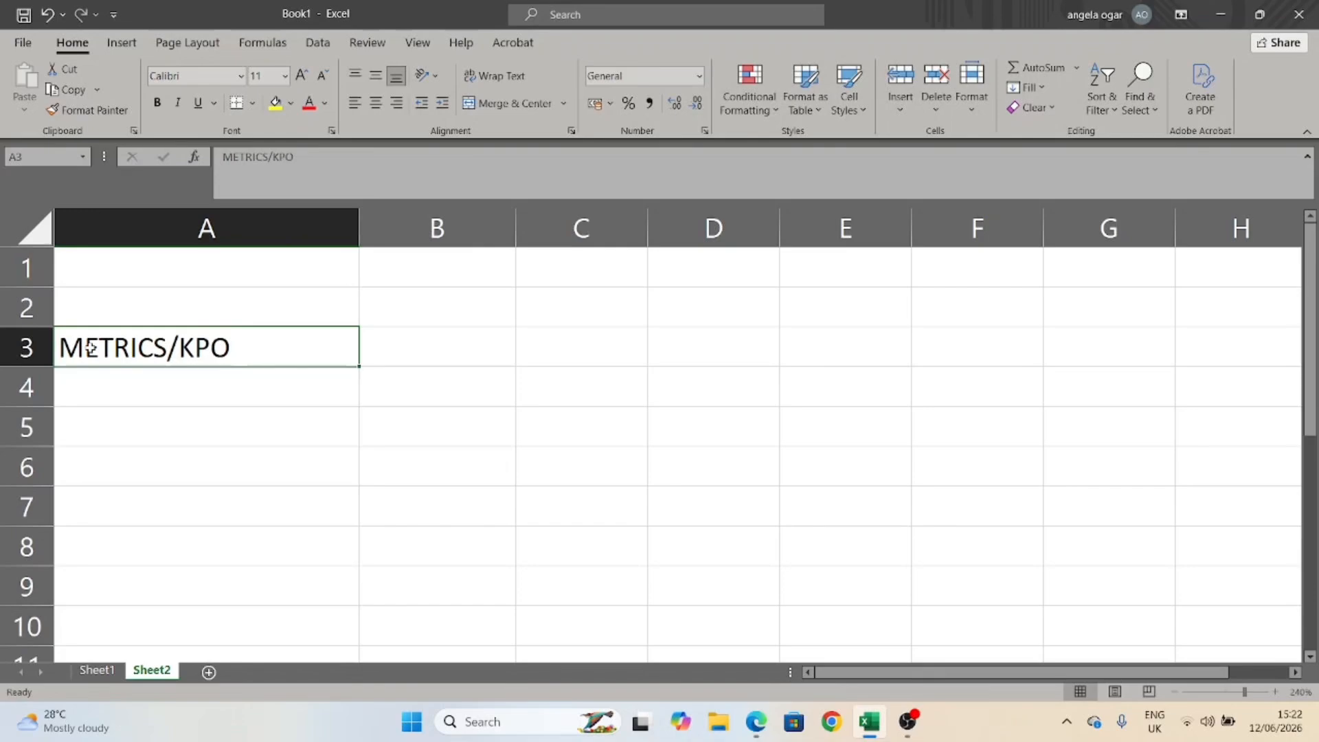
pyautogui.moveTo(247, 345); pyautogui.dragTo(286, 64)
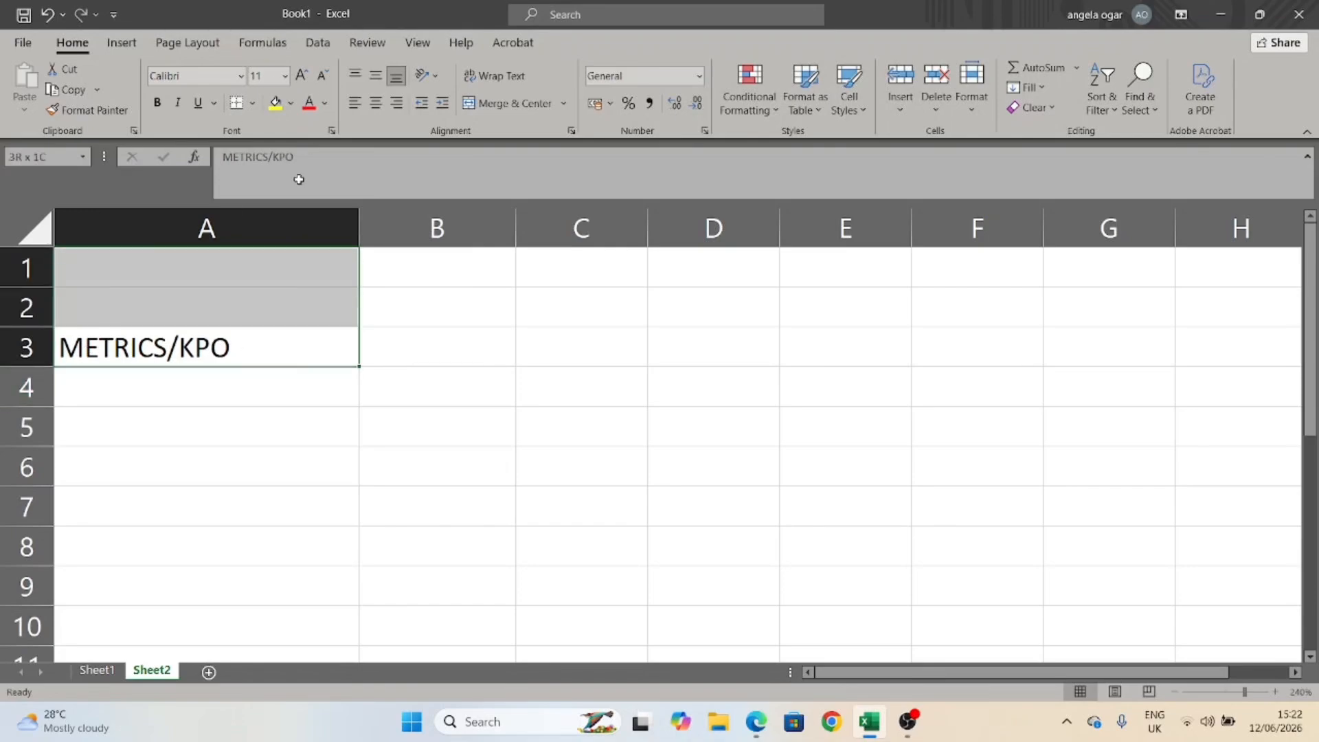
pyautogui.press('F2')
pyautogui.write('I')
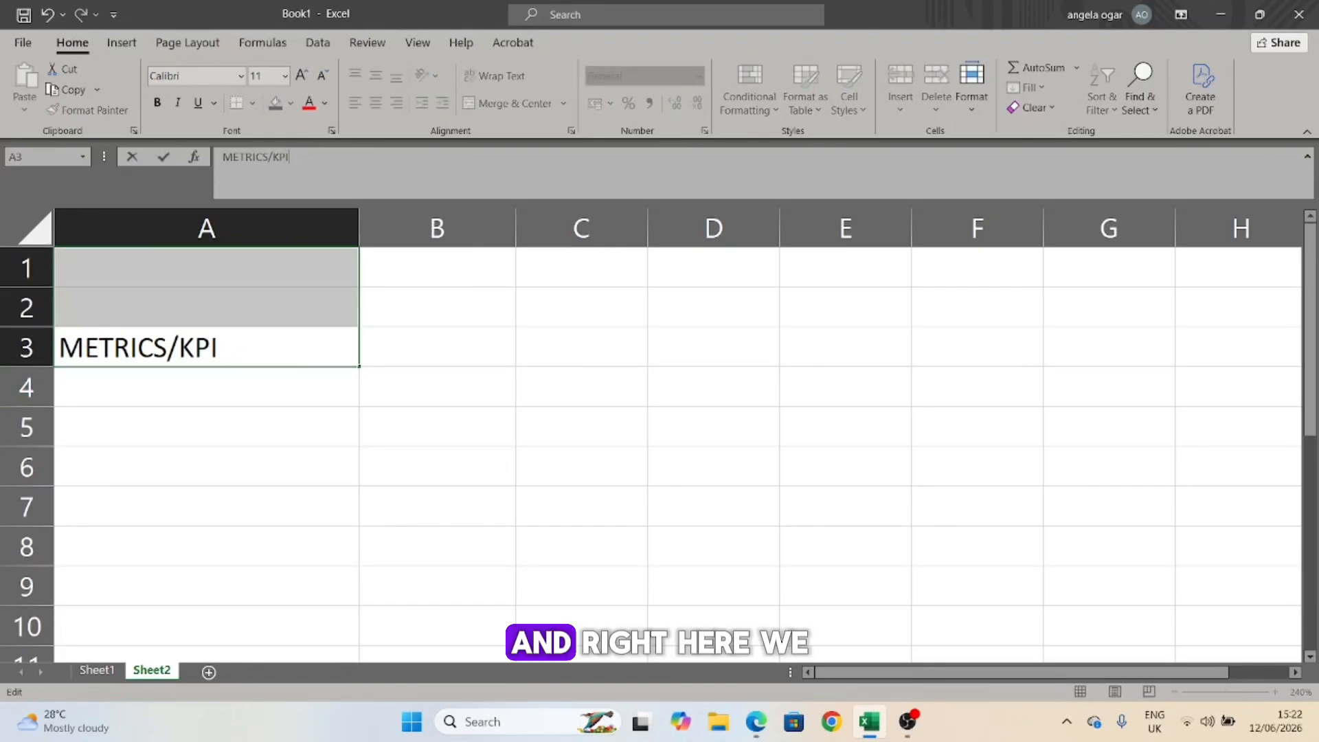
pyautogui.click(134, 310)
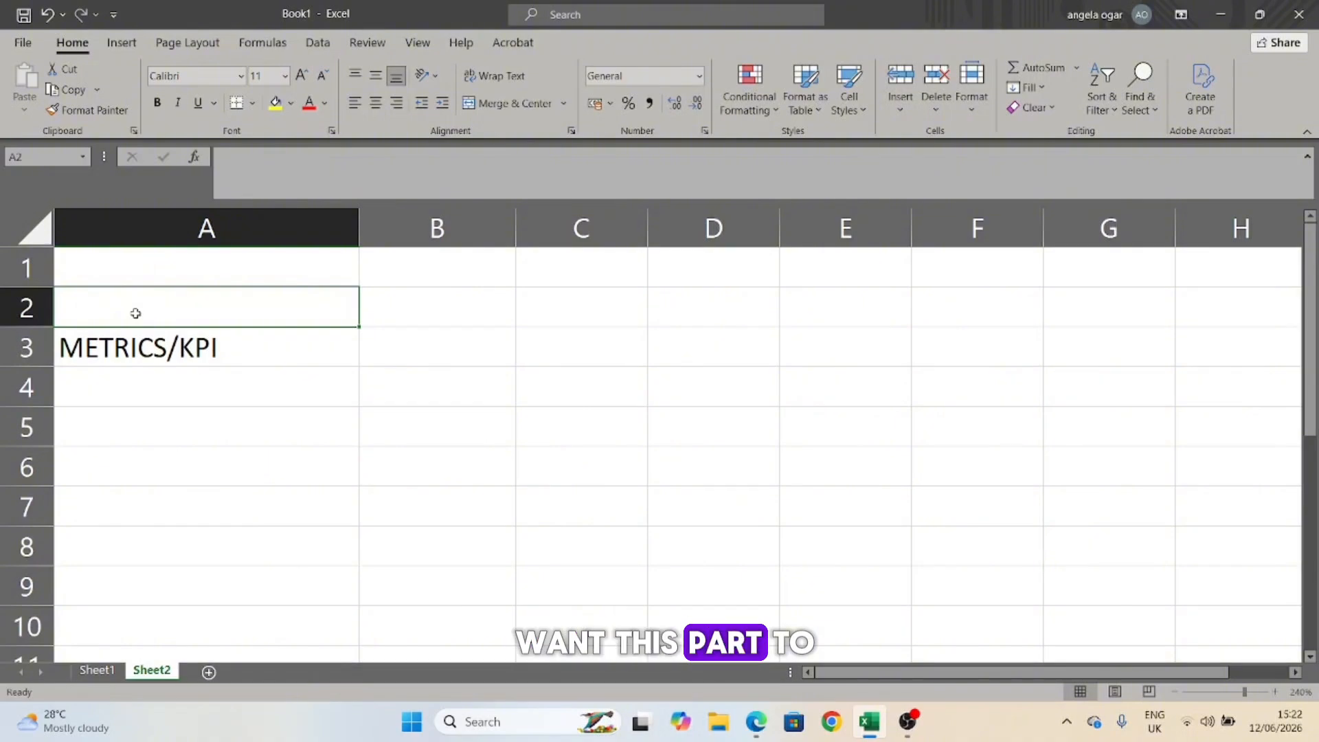
pyautogui.write('DAY')
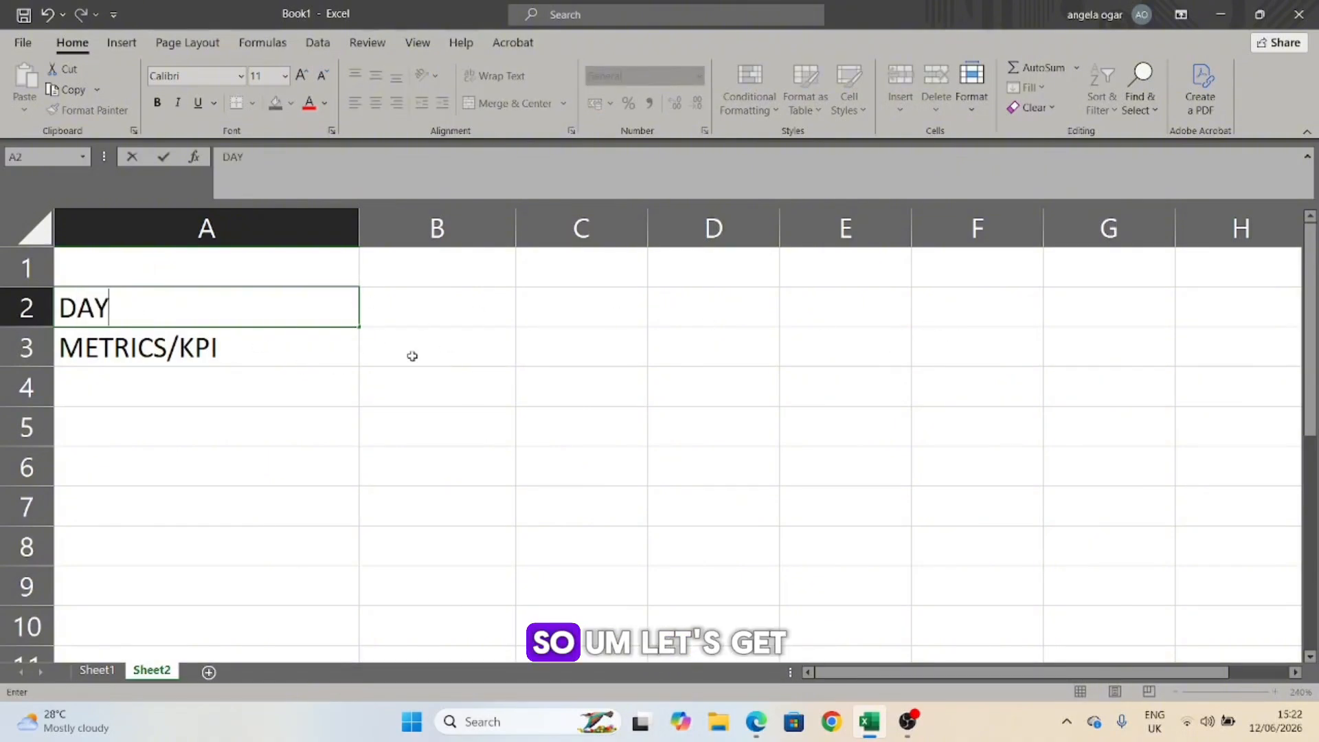
# - Enter the formula =EOMONTH(TODAY(),-1)+1 in cell B1 to get the first day of the current month
pyautogui.click(408, 274)
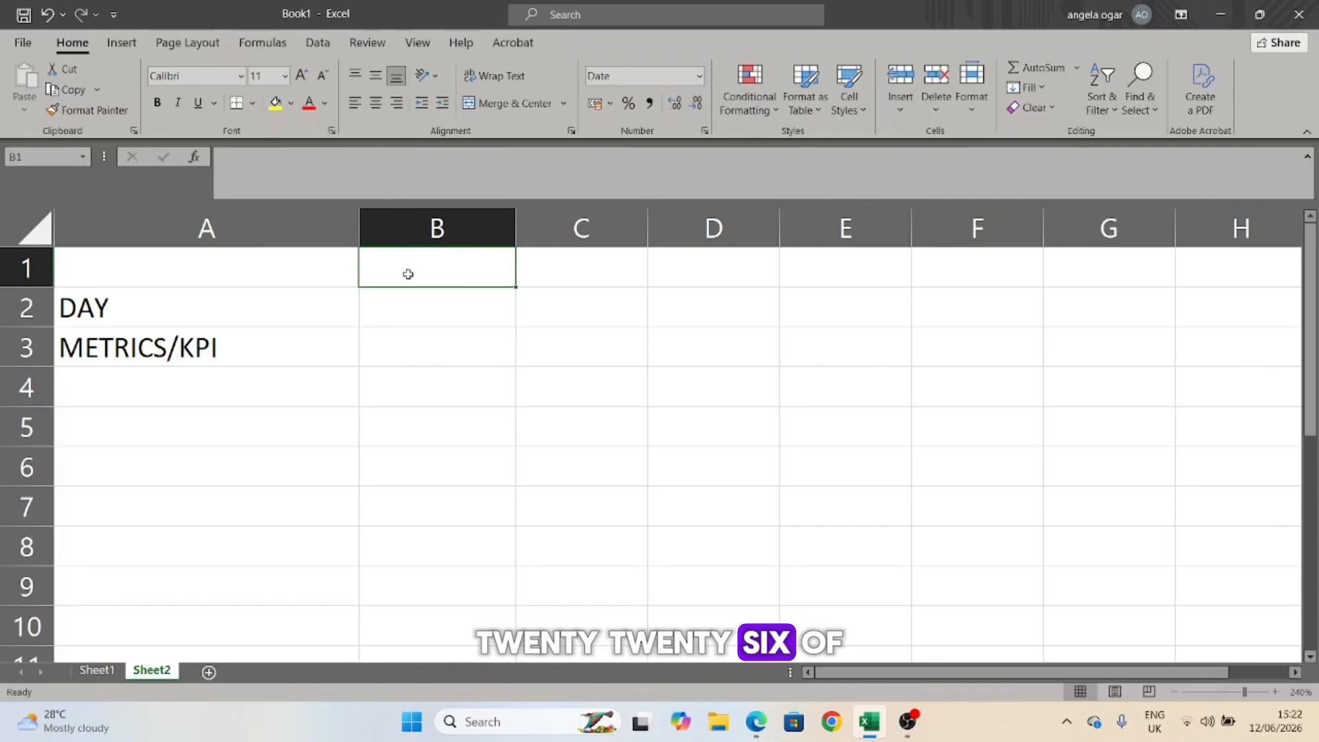
pyautogui.write('=')
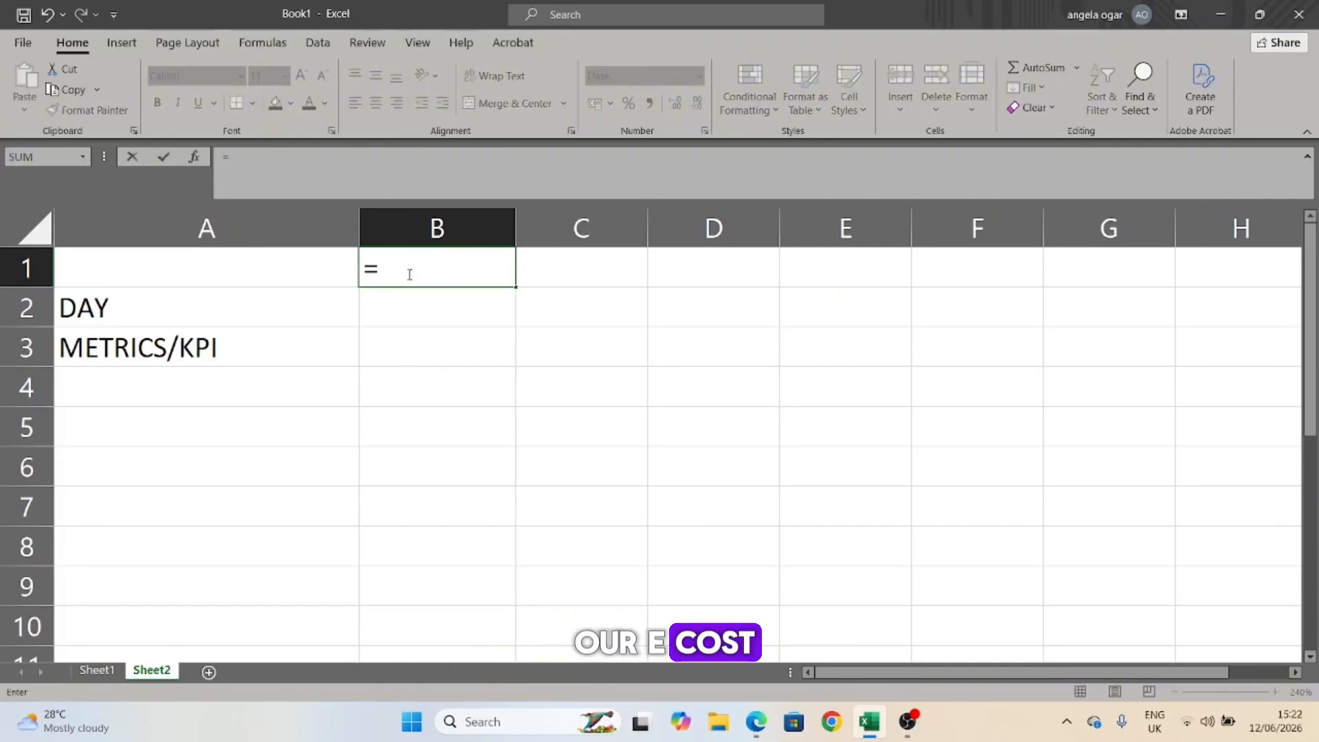
pyautogui.write('EOM')
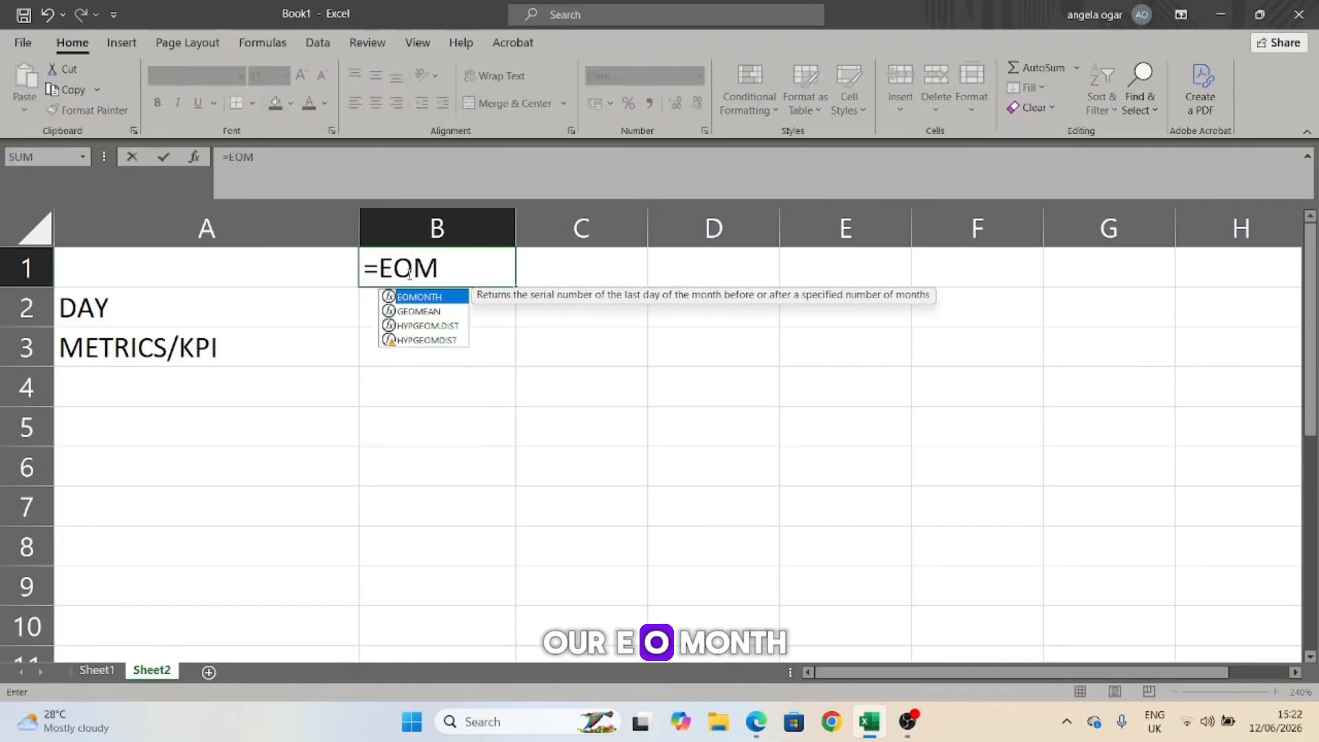
pyautogui.doubleClick(432, 303)
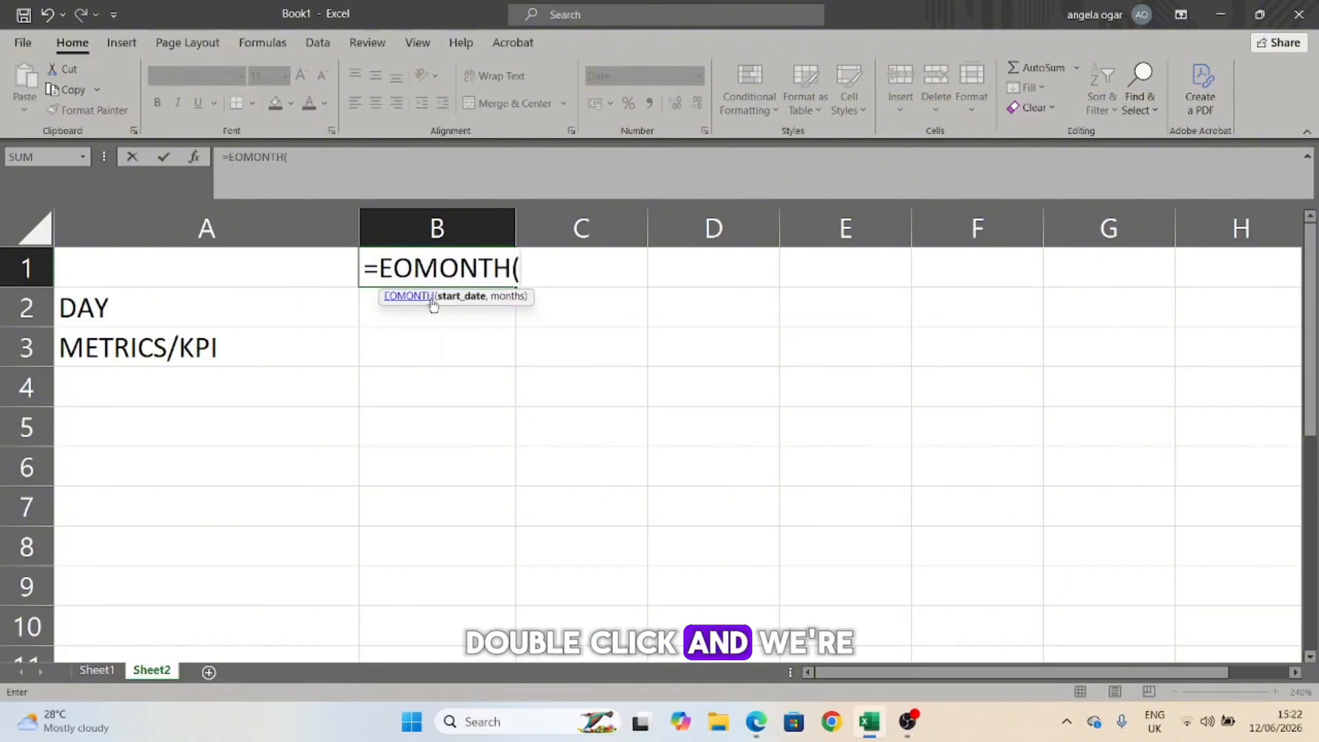
pyautogui.write('TODAY')
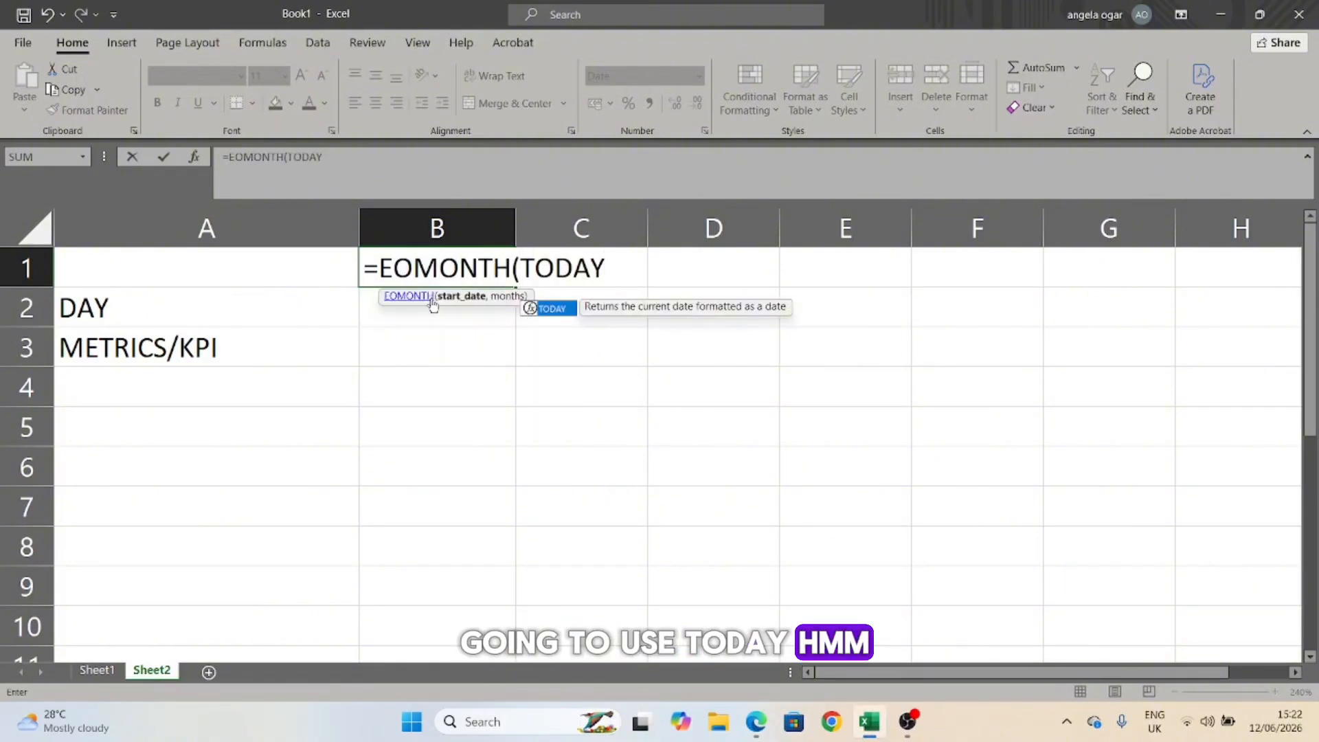
pyautogui.write('()')
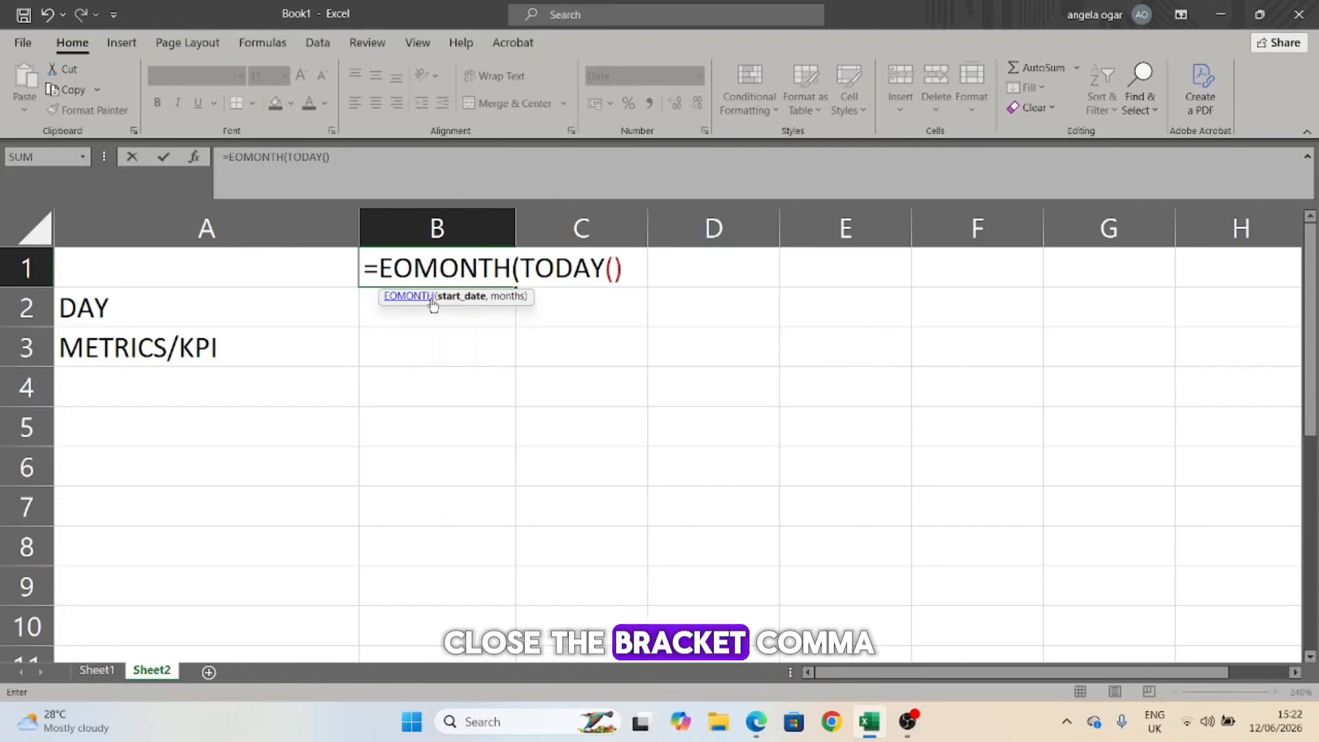
pyautogui.write(',')
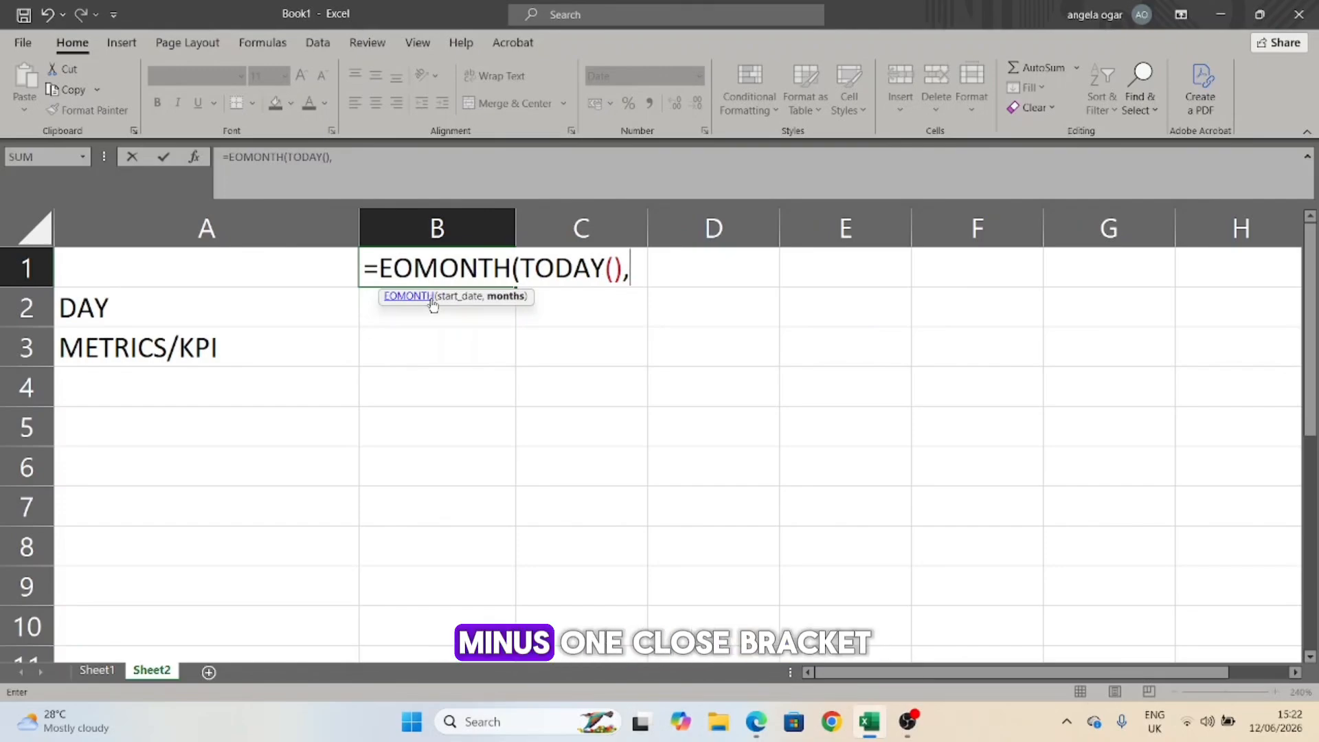
pyautogui.write('-1')
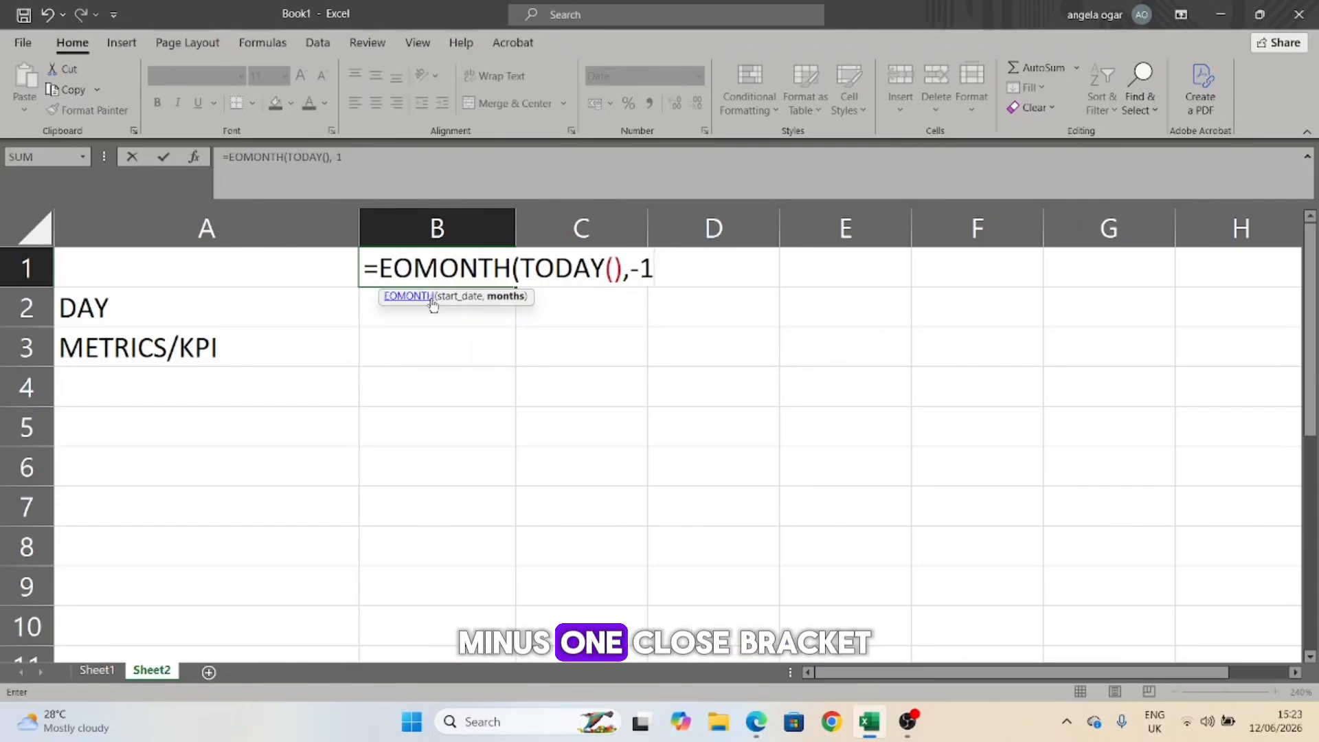
pyautogui.write(')+1')
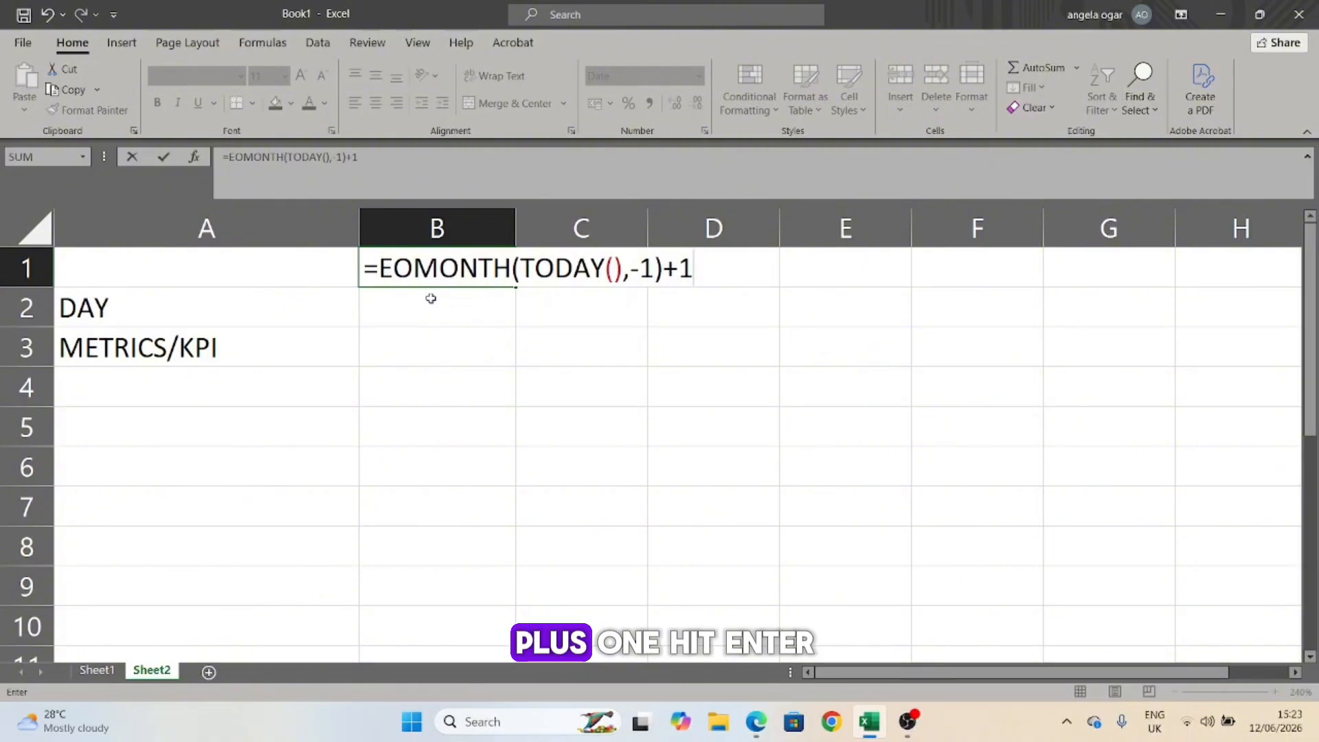
pyautogui.press('Return')
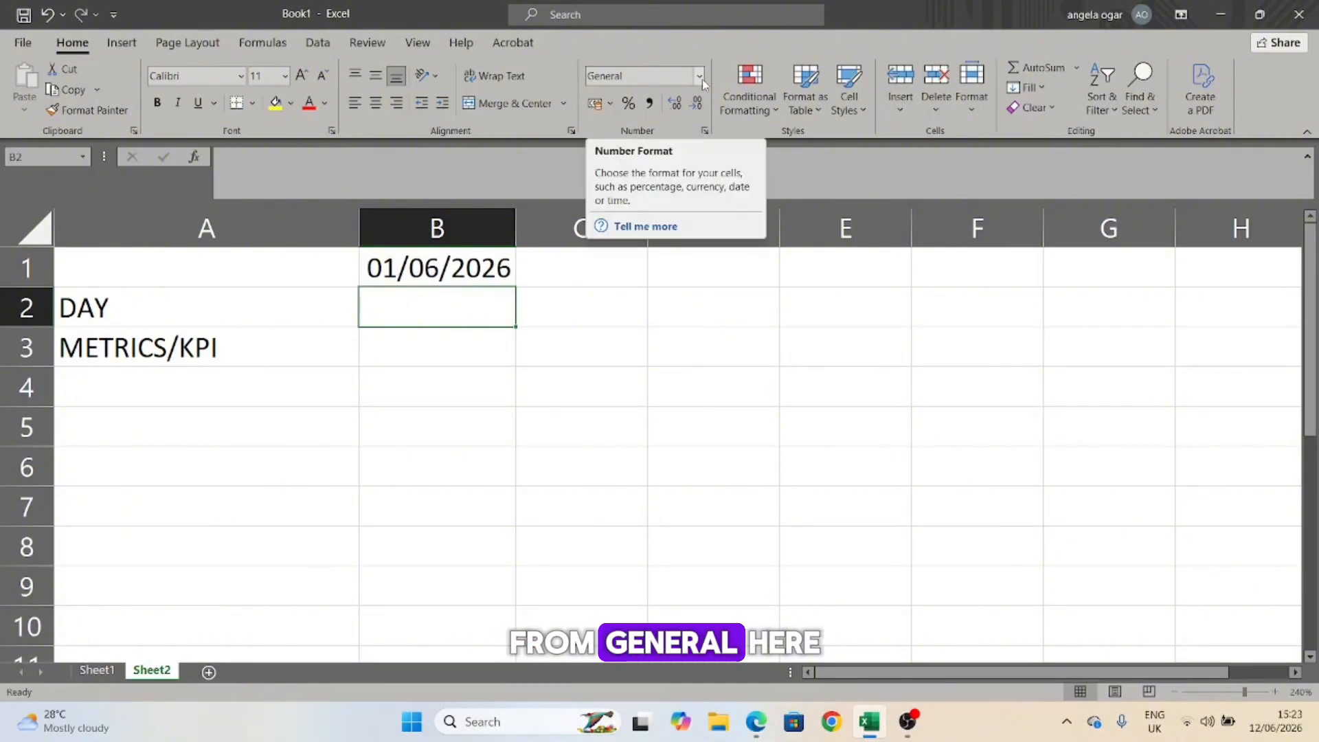
# - Format the date in cell B1 as Short Date
pyautogui.click(472, 256)
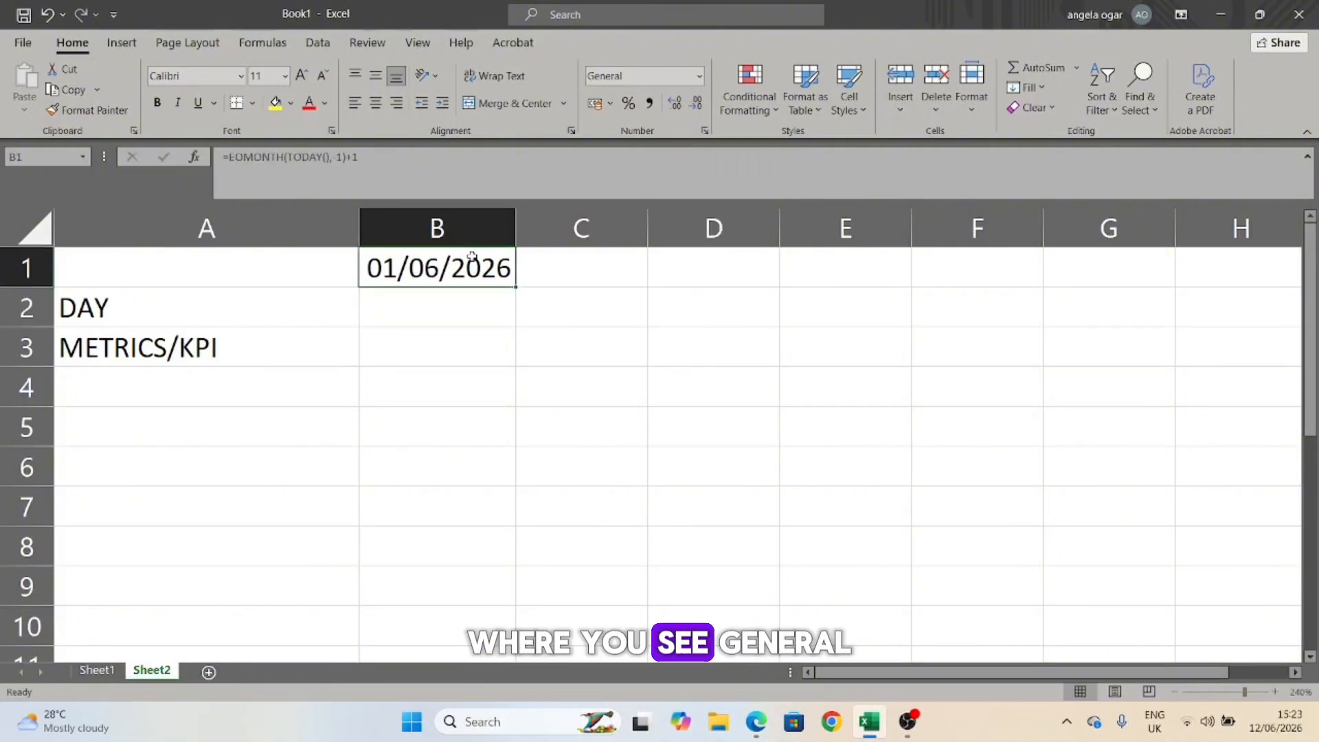
pyautogui.click(695, 77)
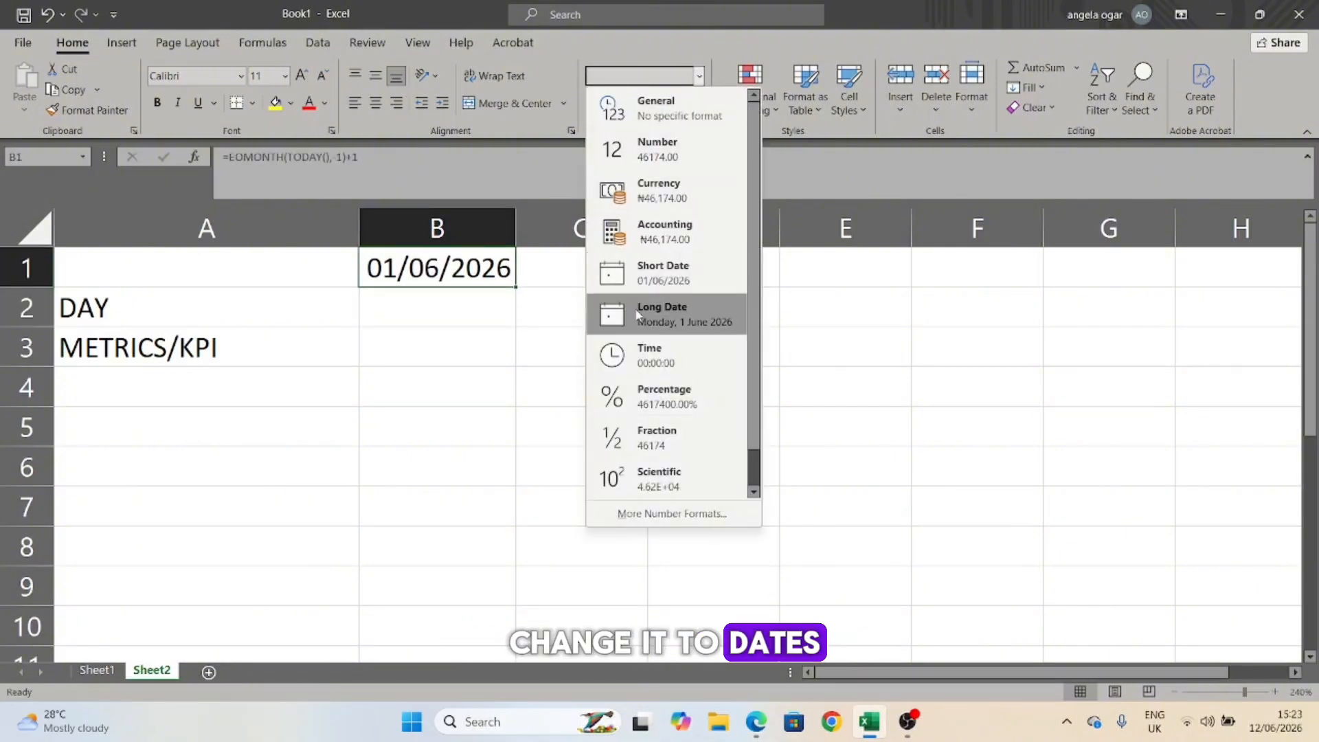
pyautogui.click(652, 270)
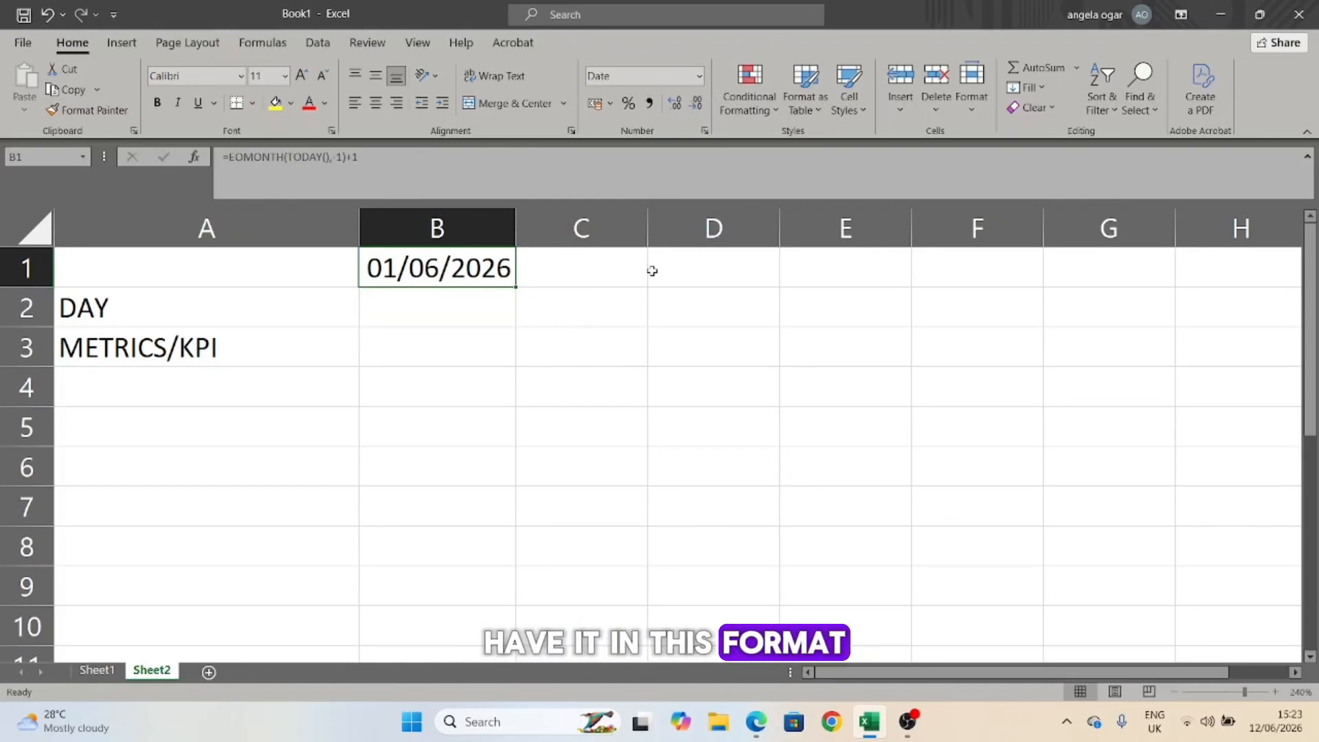
# - Enter the formula =EDATE(B1,0) in cell B3, beside METRICS/KPI, to reference the month's start date
pyautogui.click(412, 350)
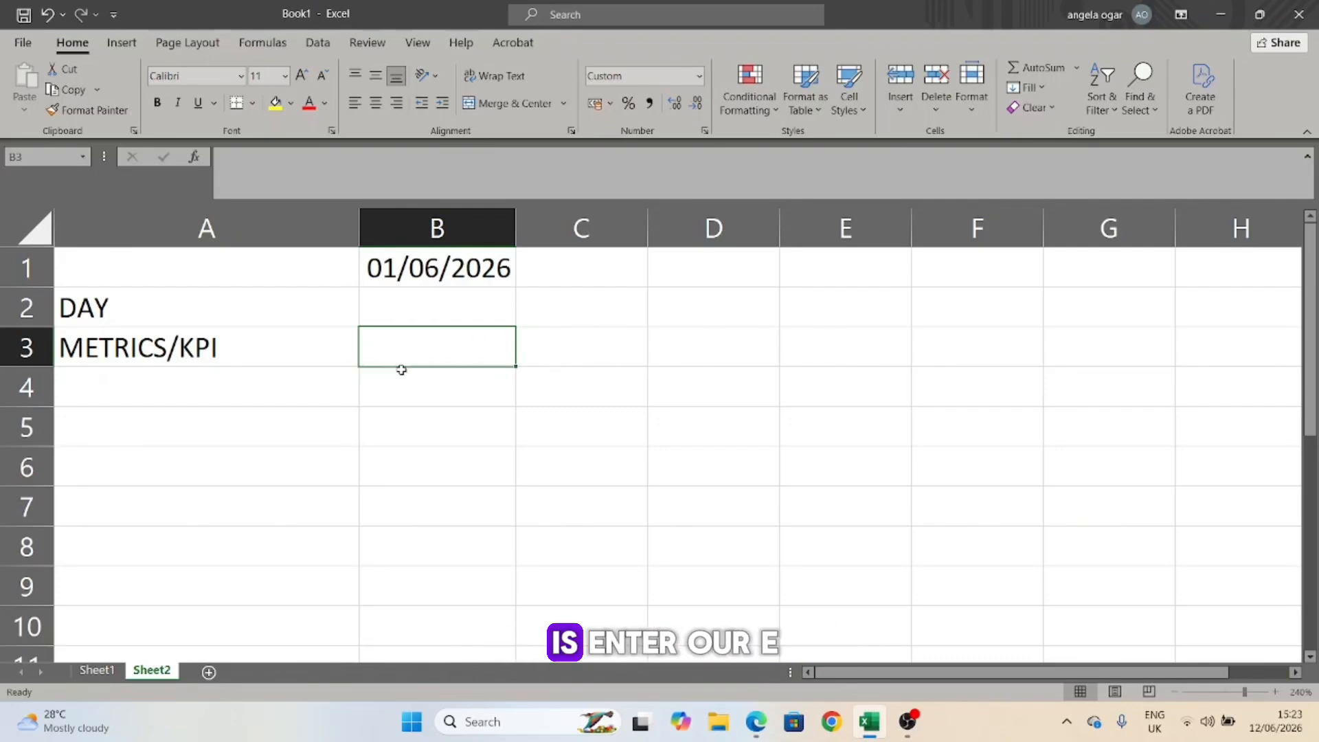
pyautogui.write('=')
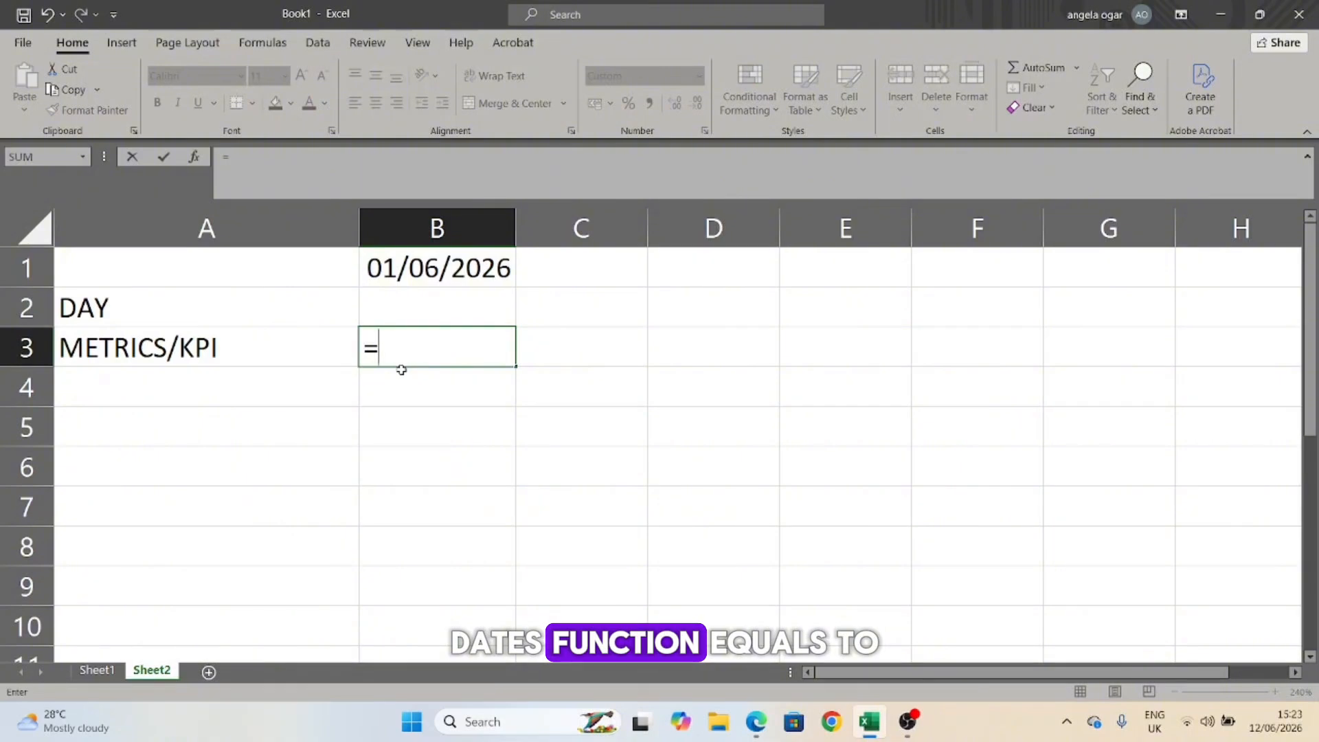
pyautogui.write('EDATE')
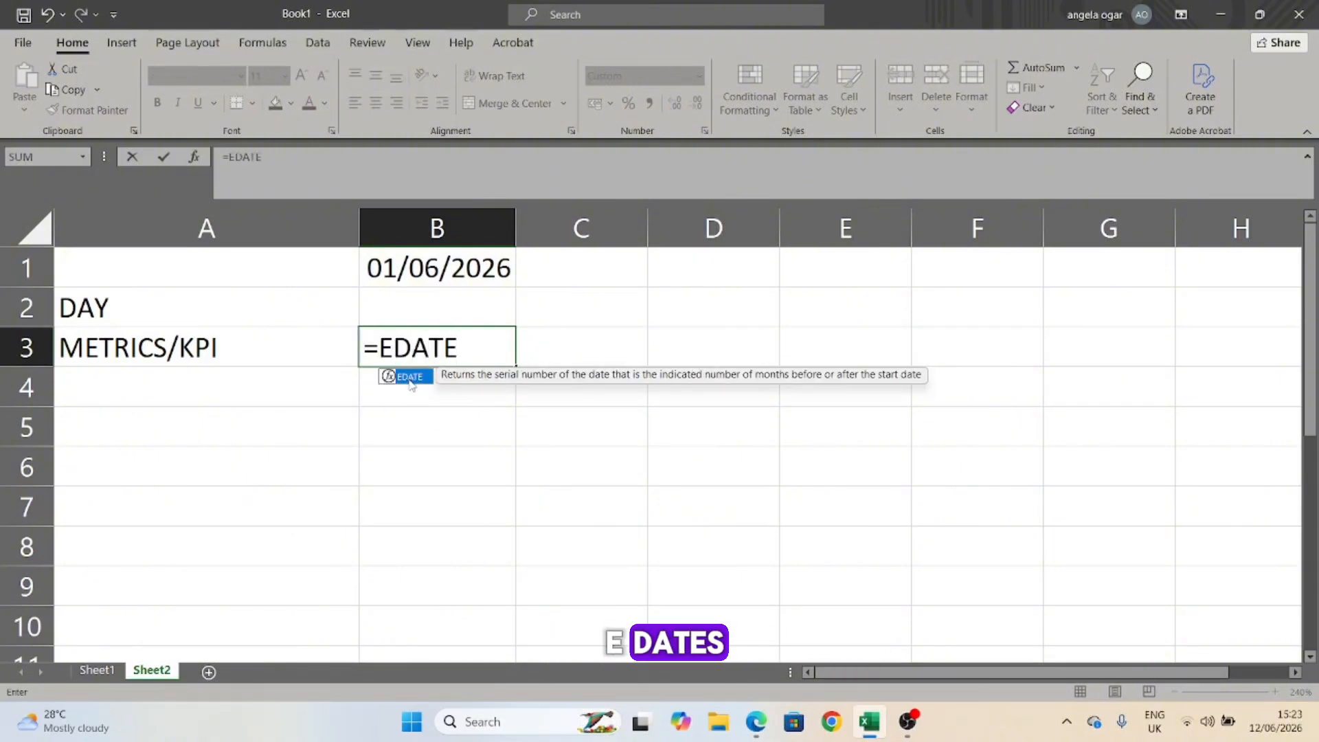
pyautogui.doubleClick(410, 377)
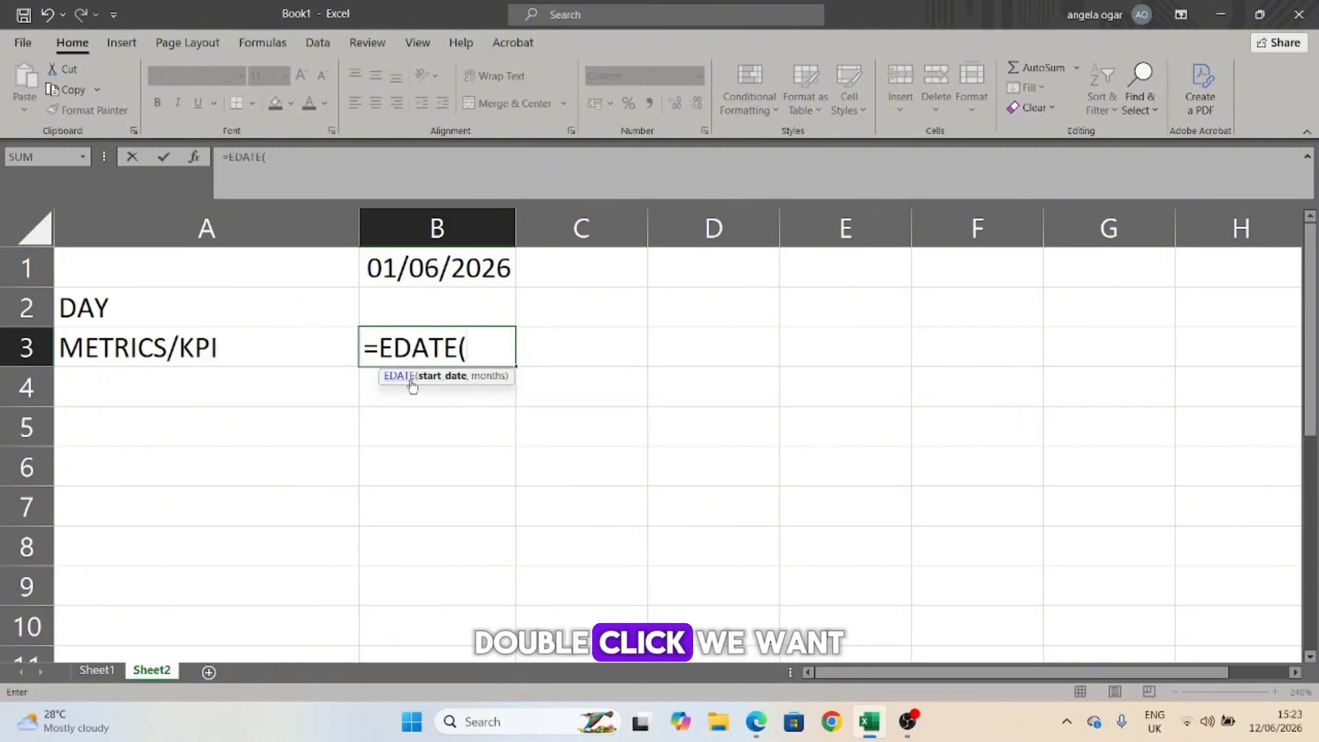
pyautogui.click(427, 268)
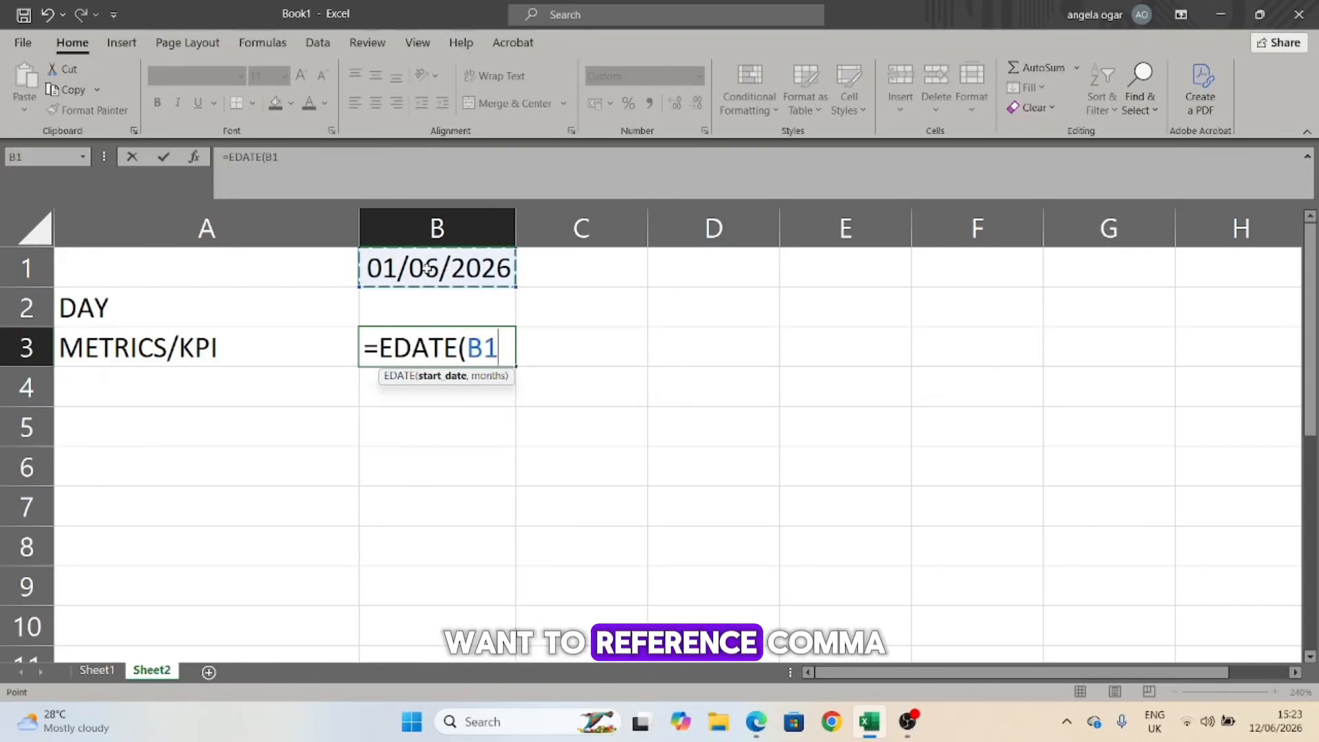
pyautogui.write(',')
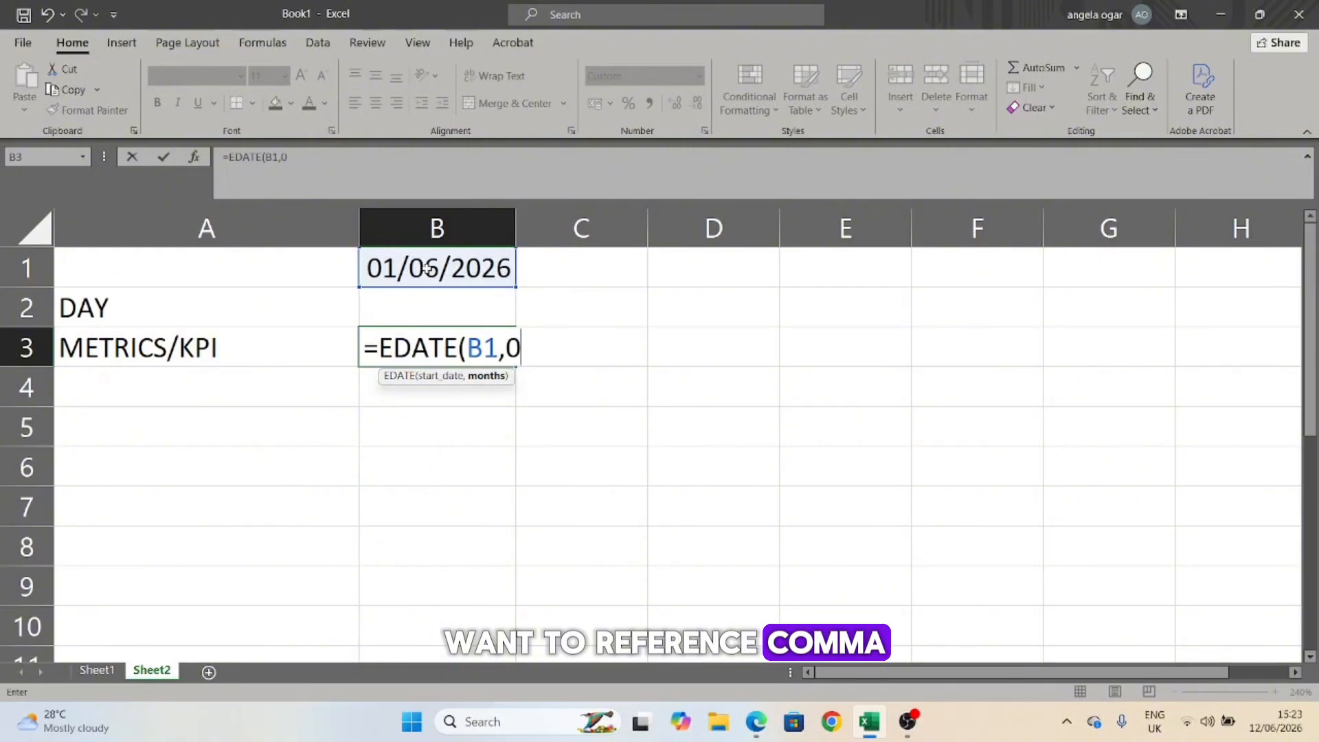
pyautogui.write('0)')
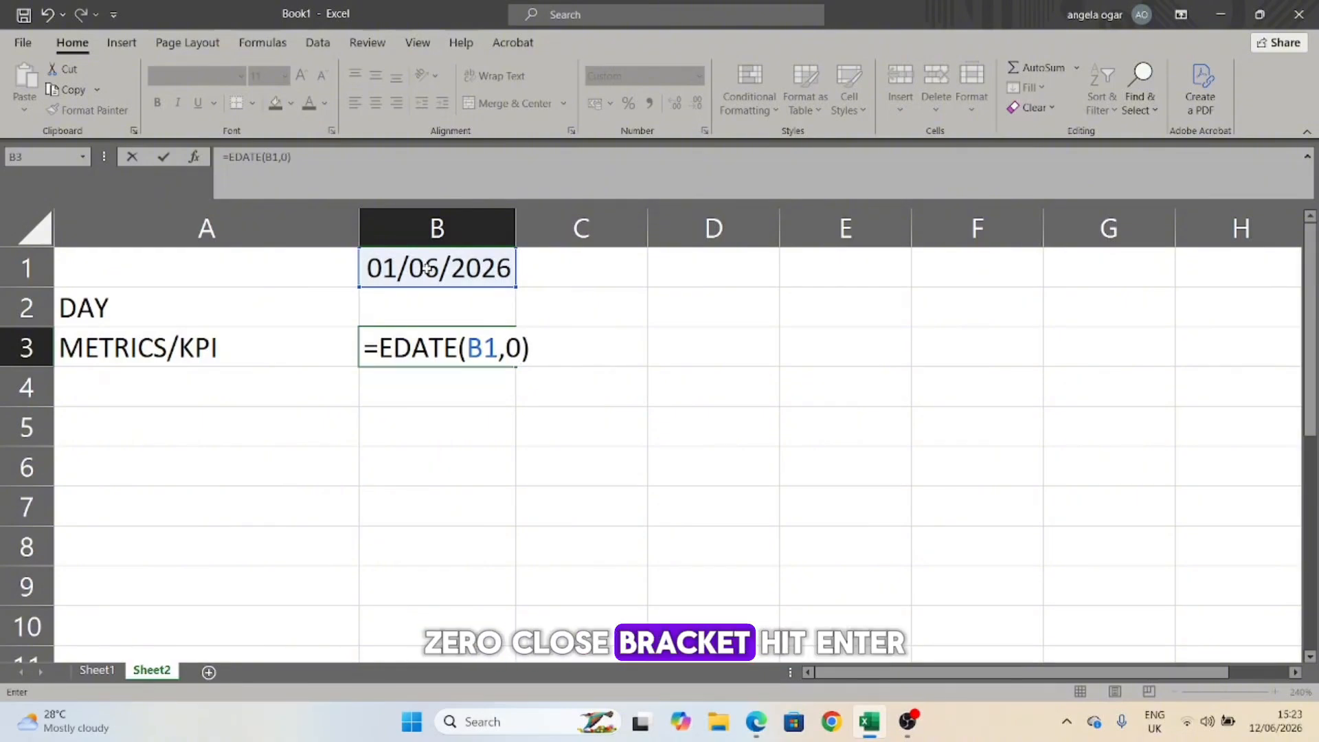
pyautogui.press('Return')
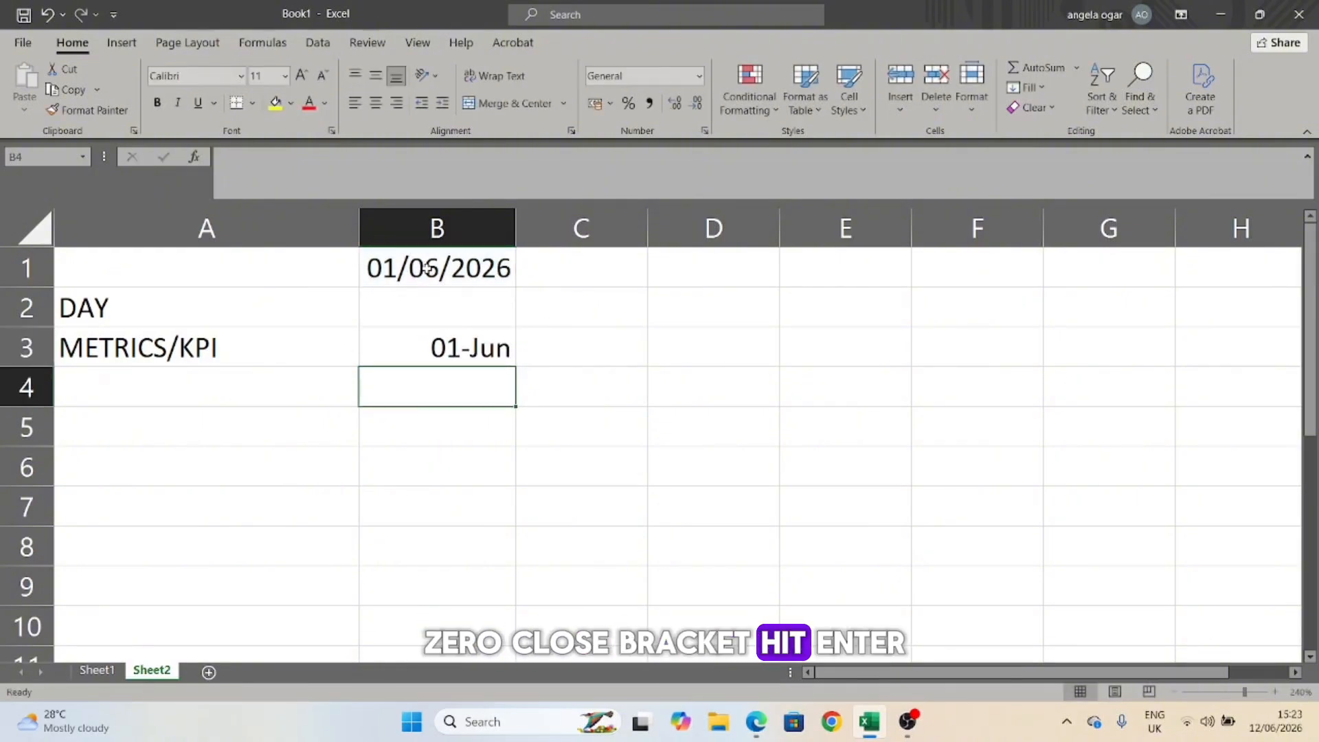
# - Enter the formula =TEXT(B3,"DDD") in cell B2 to show the weekday name of the date in B3
pyautogui.click(432, 341)
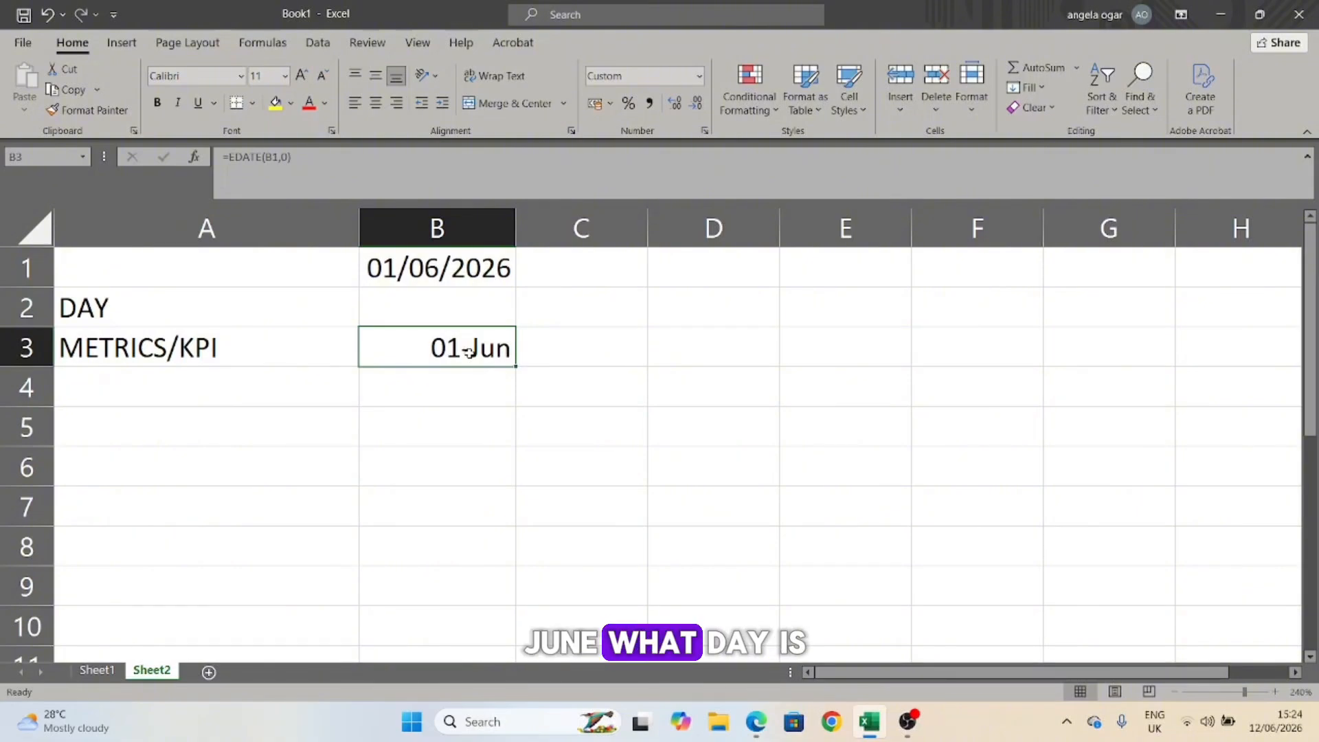
pyautogui.click(395, 304)
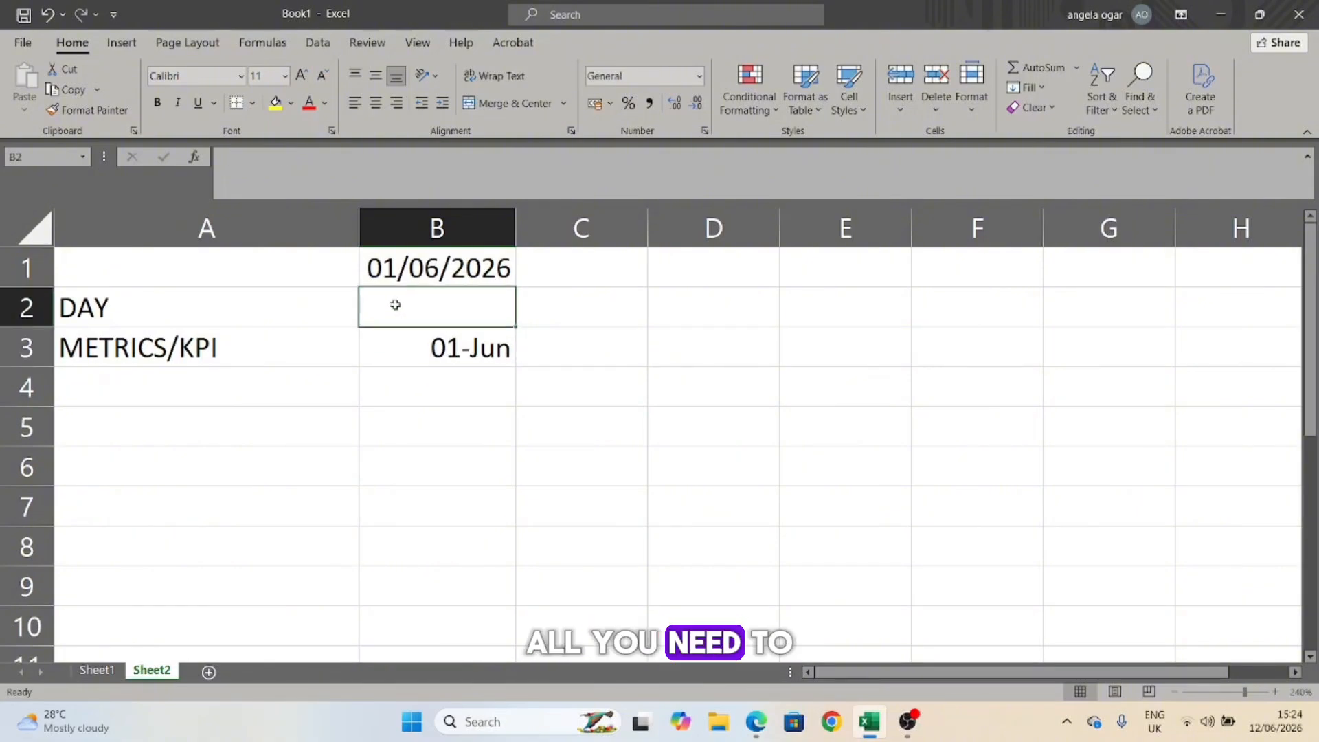
pyautogui.write('=TE')
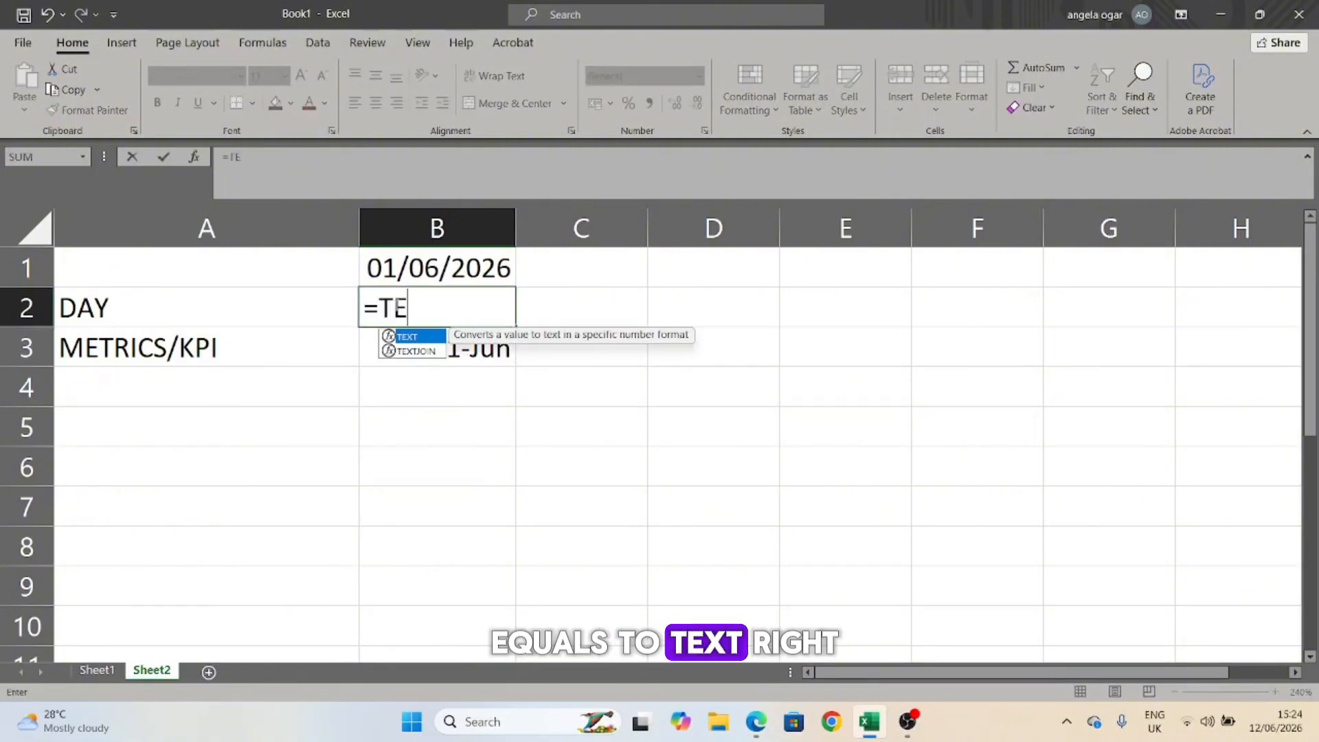
pyautogui.write('XT')
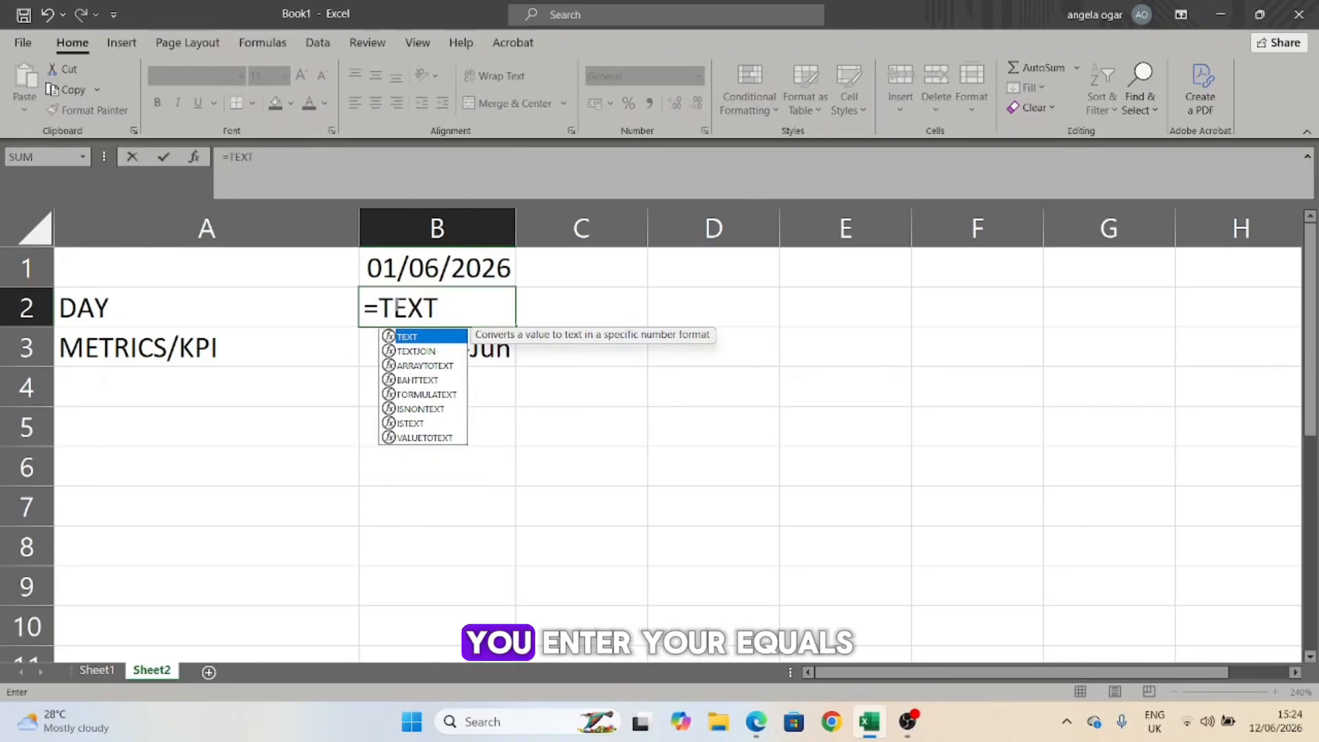
pyautogui.write('(')
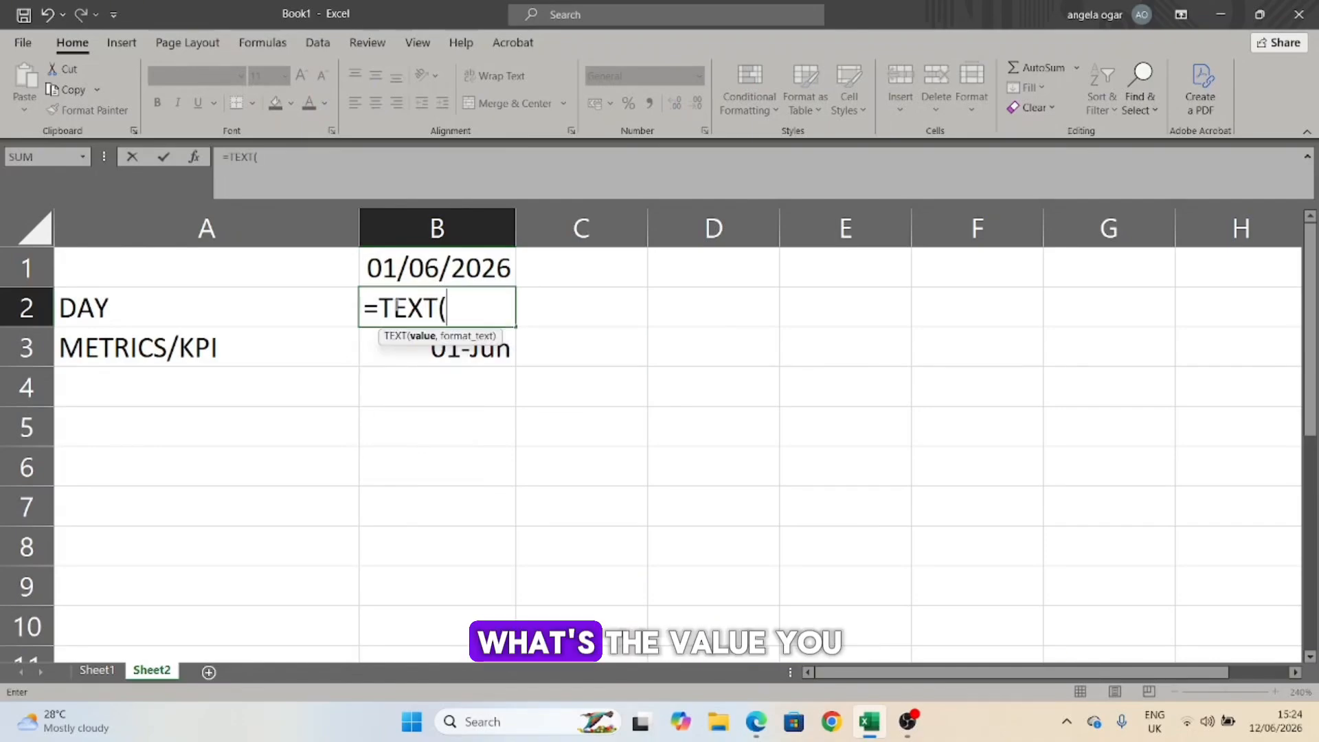
pyautogui.click(425, 354)
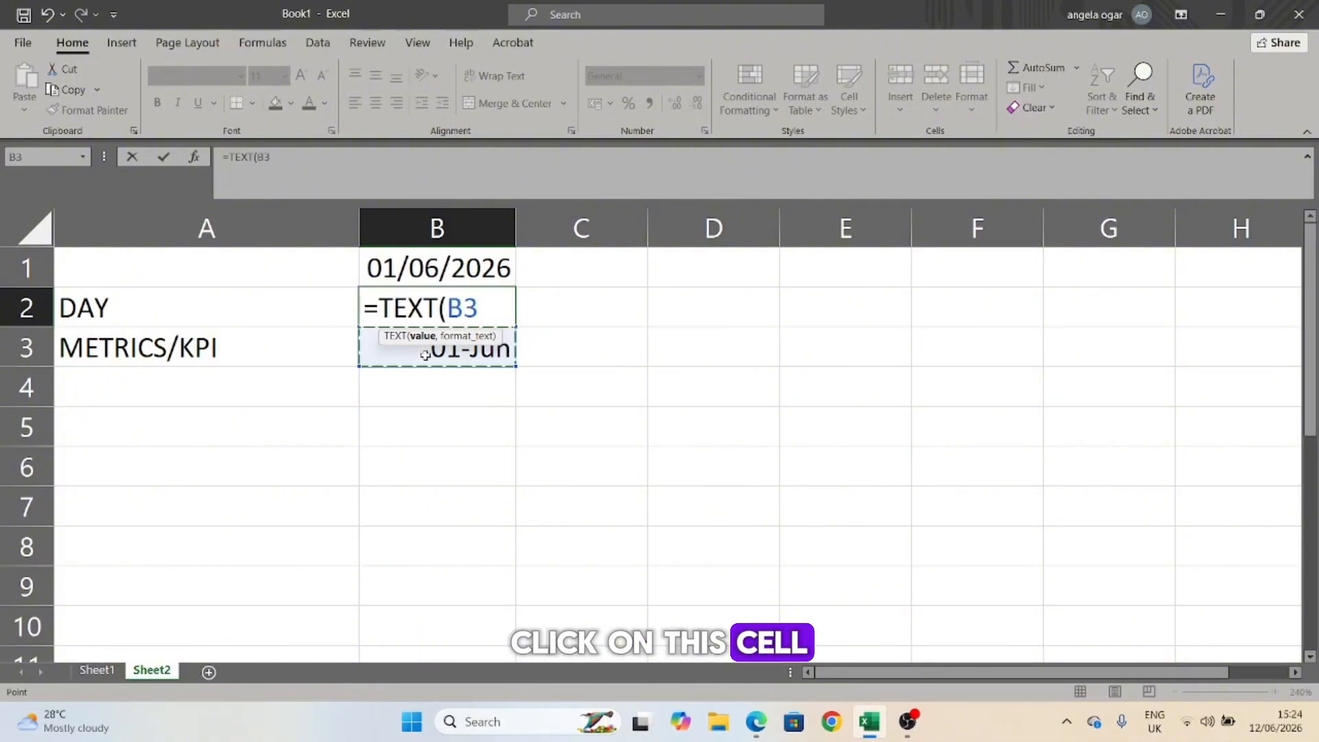
pyautogui.write(',')
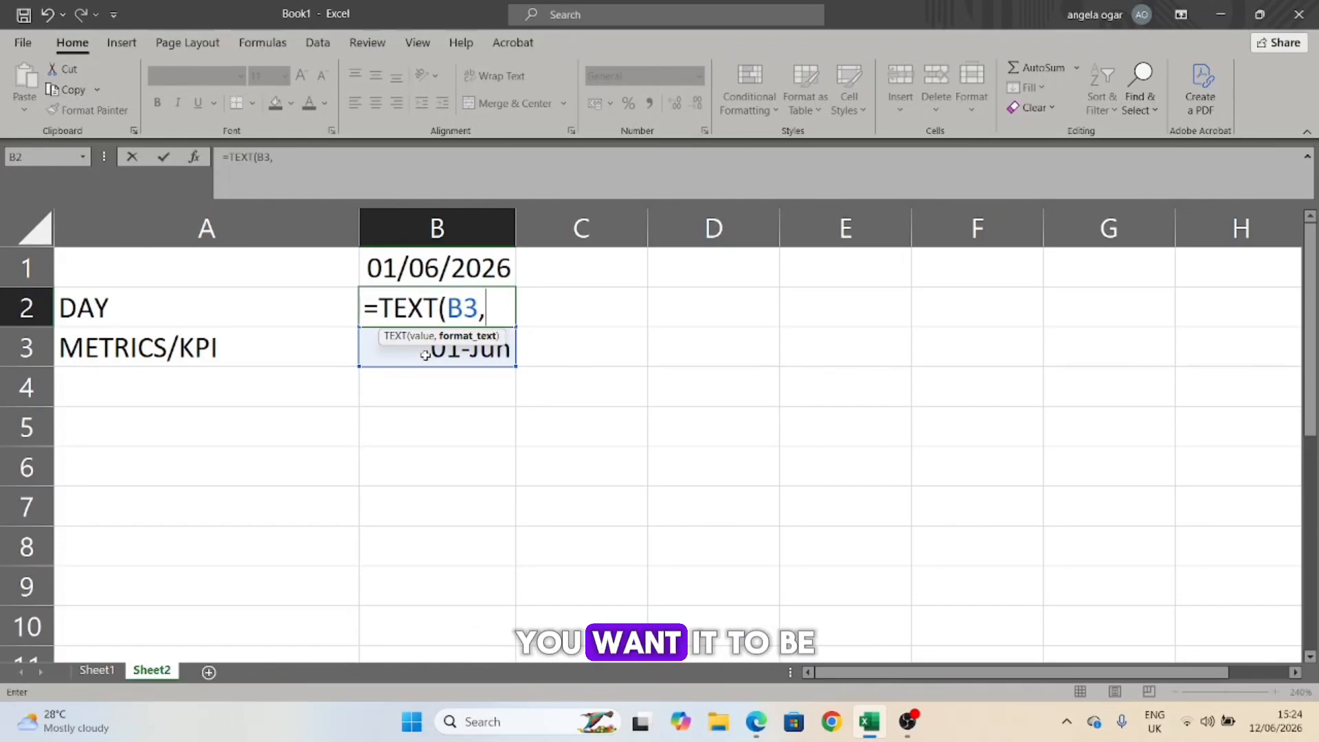
pyautogui.write('"DDD')
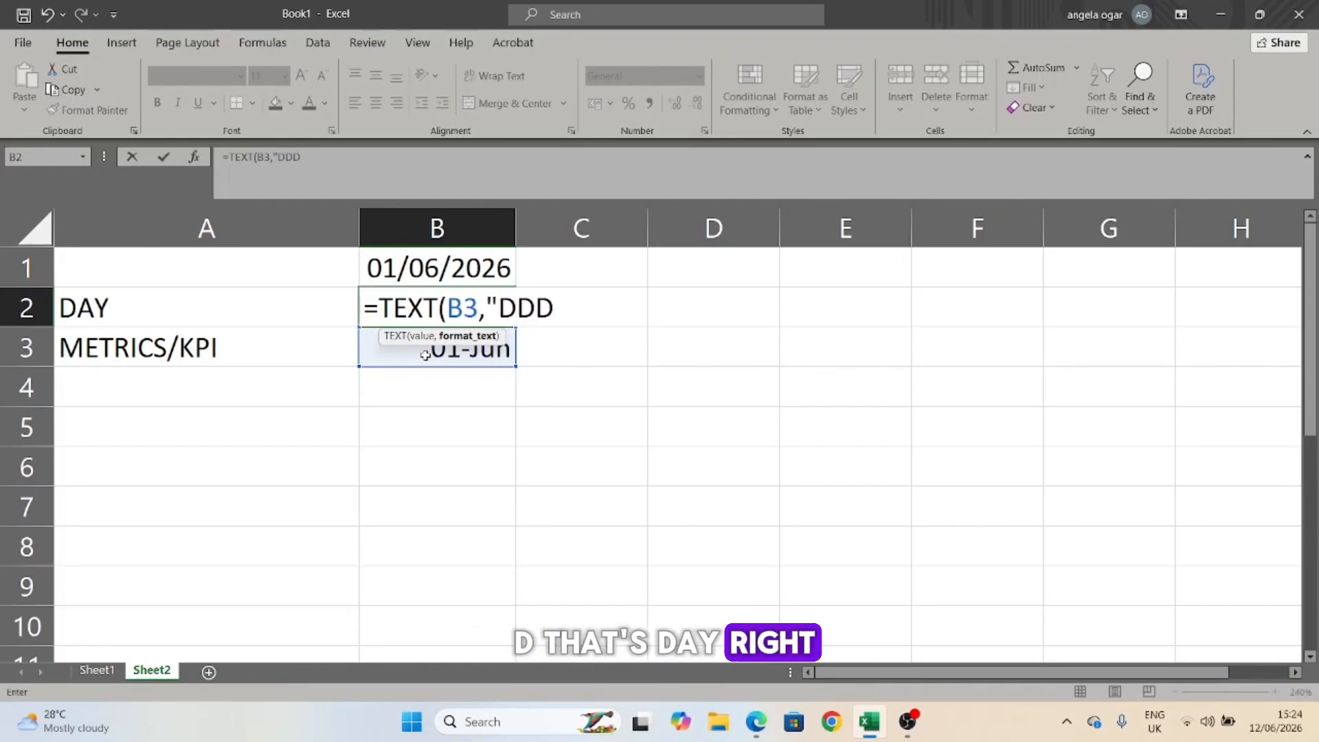
pyautogui.write('"')
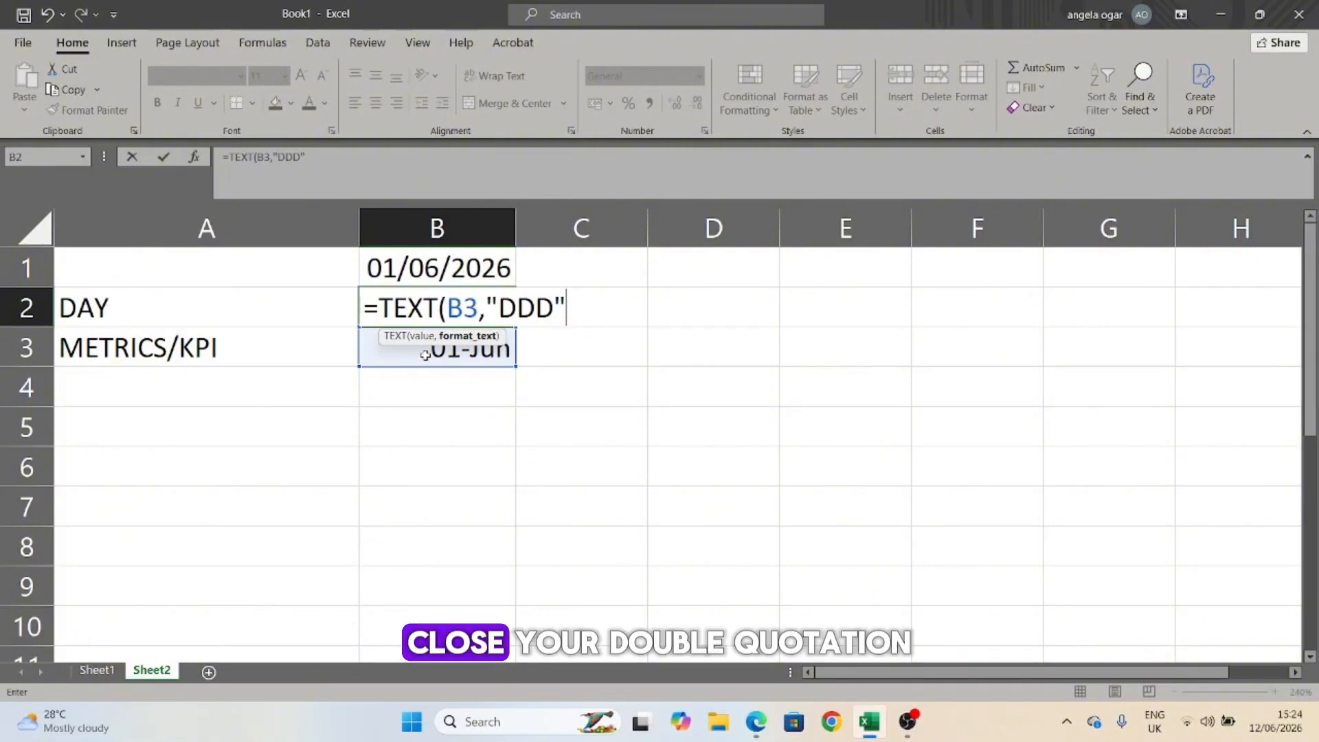
pyautogui.write(')')
pyautogui.press('Return')
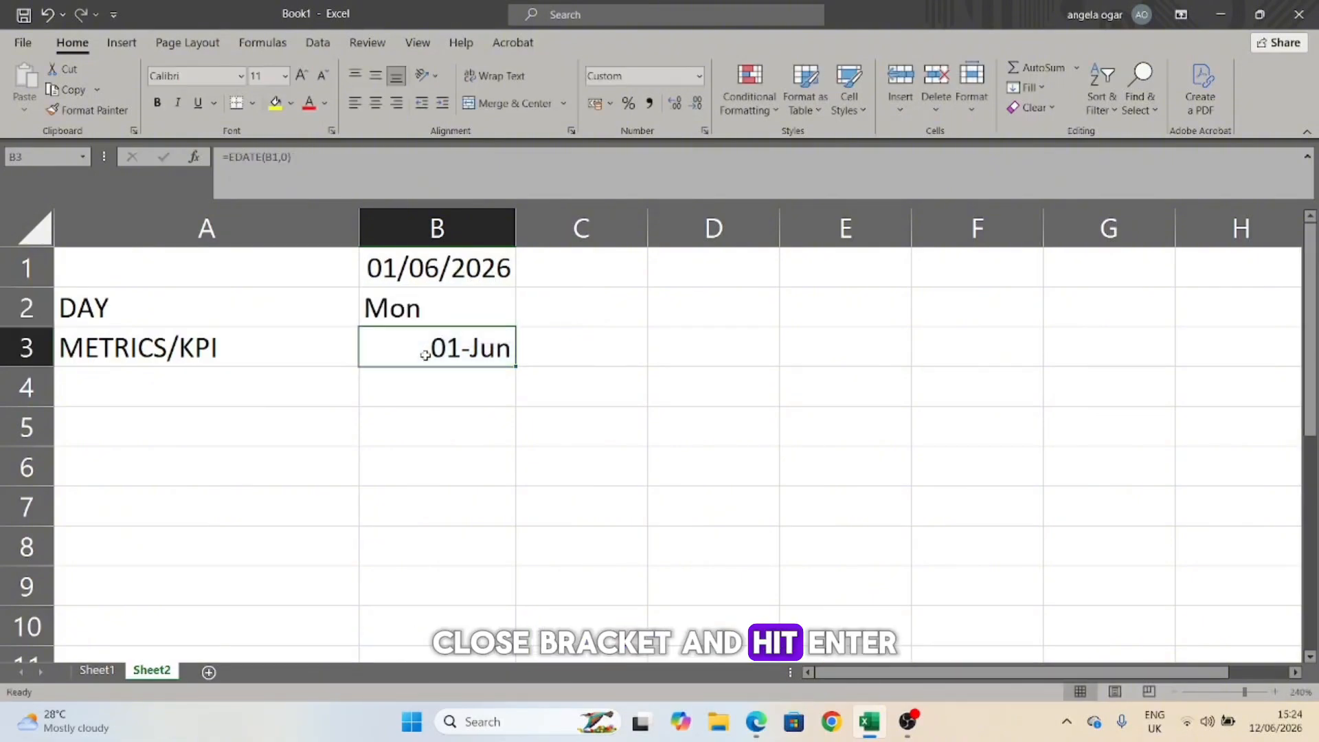
# - Fill the day-name formula from B2 across to D2
pyautogui.click(485, 302)
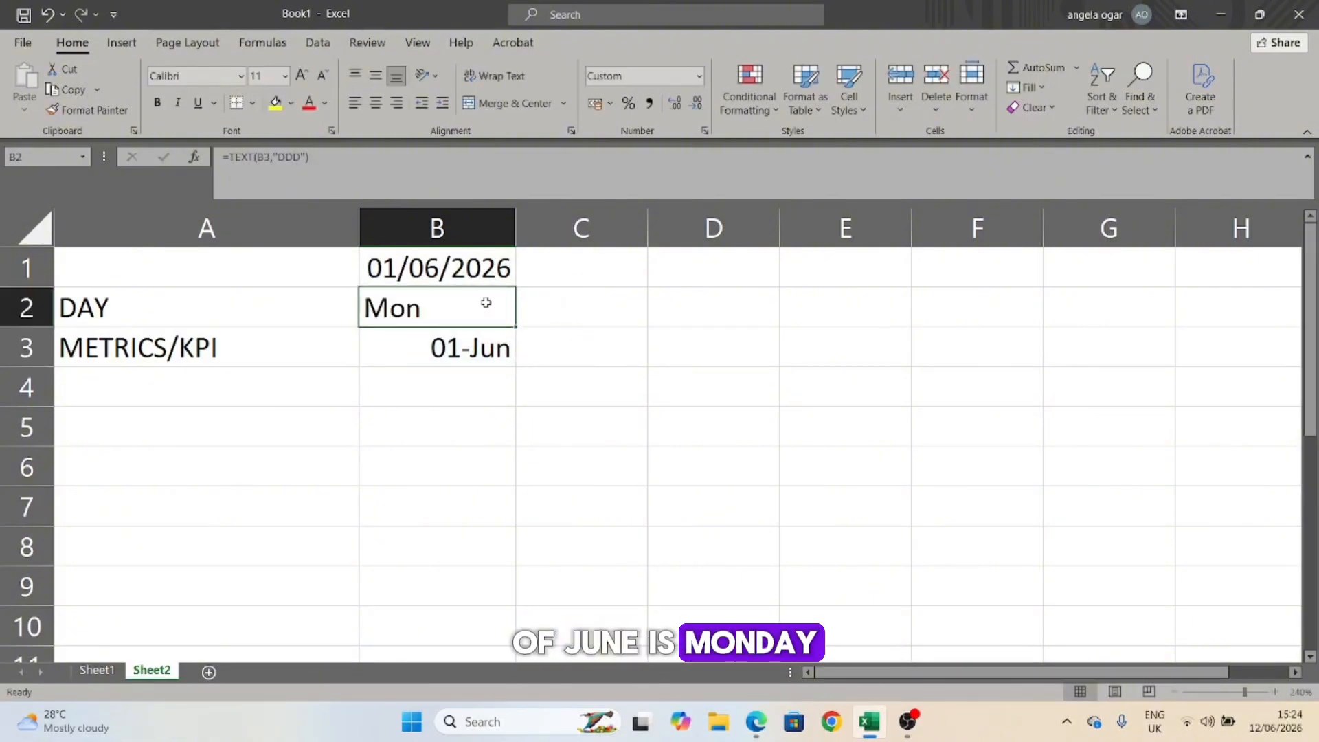
pyautogui.moveTo(518, 331); pyautogui.dragTo(790, 330)
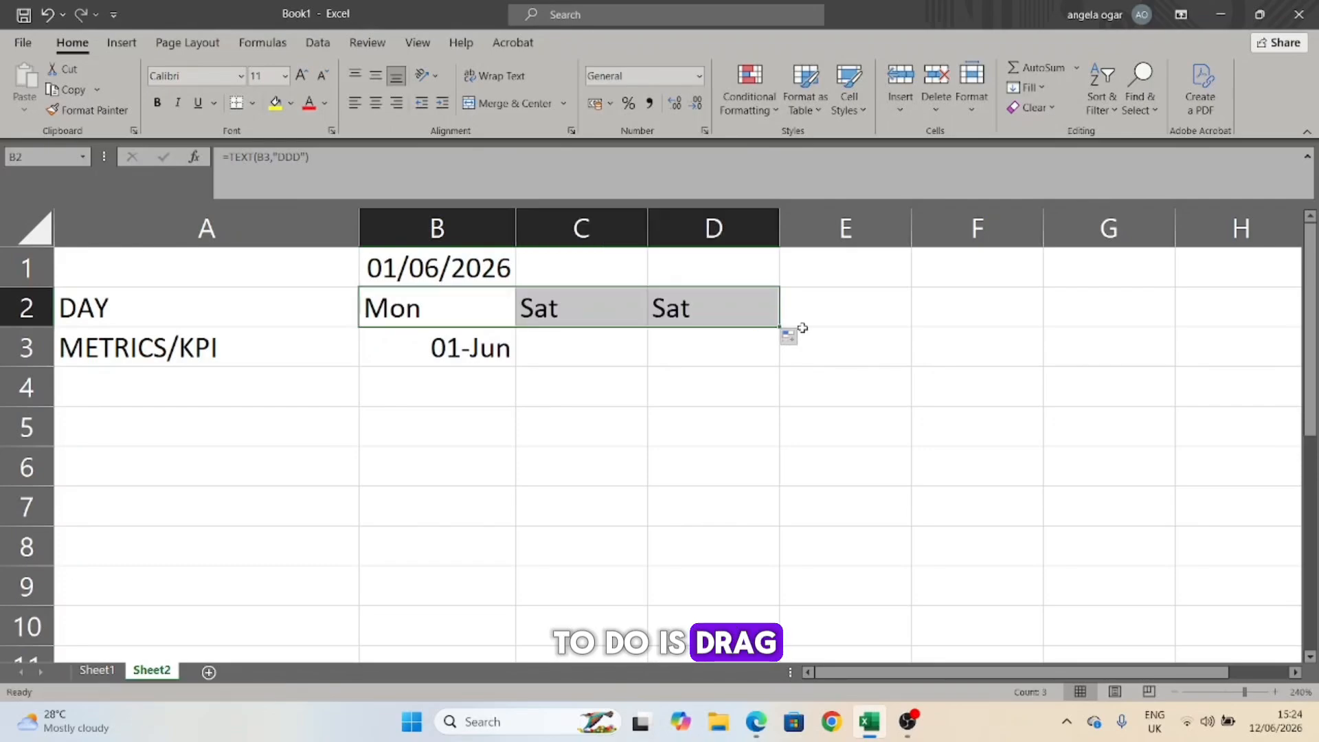
pyautogui.click(462, 315)
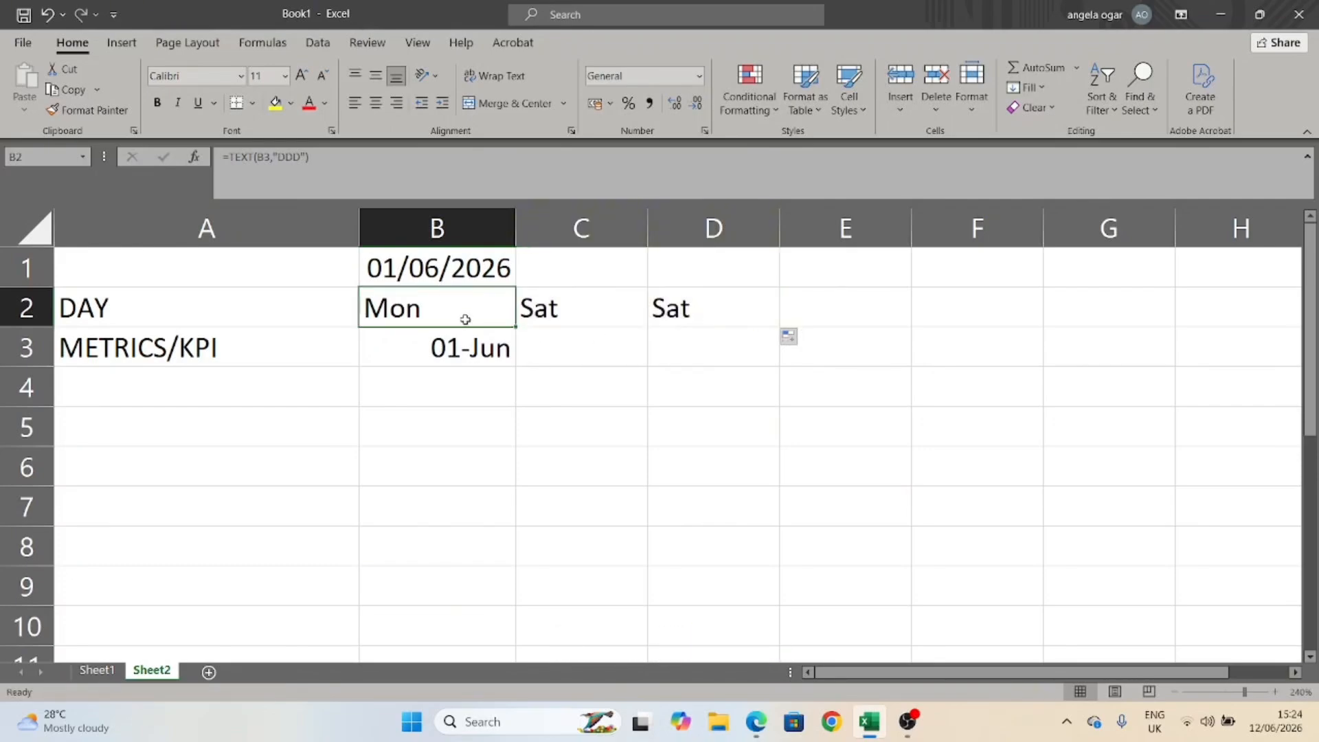
pyautogui.click(581, 303)
pyautogui.click(447, 352)
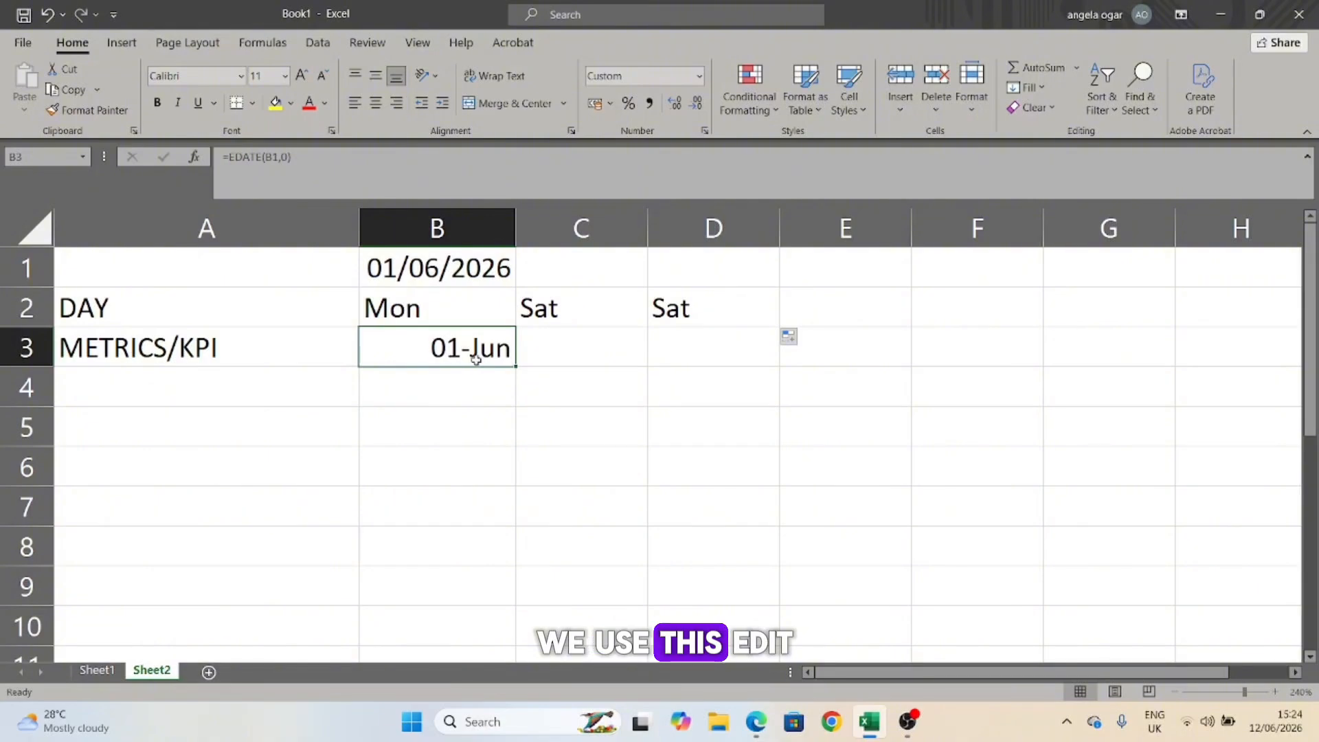
# - Enter the formula =B3+1 in cell C3 and fill it across to E3
pyautogui.click(575, 348)
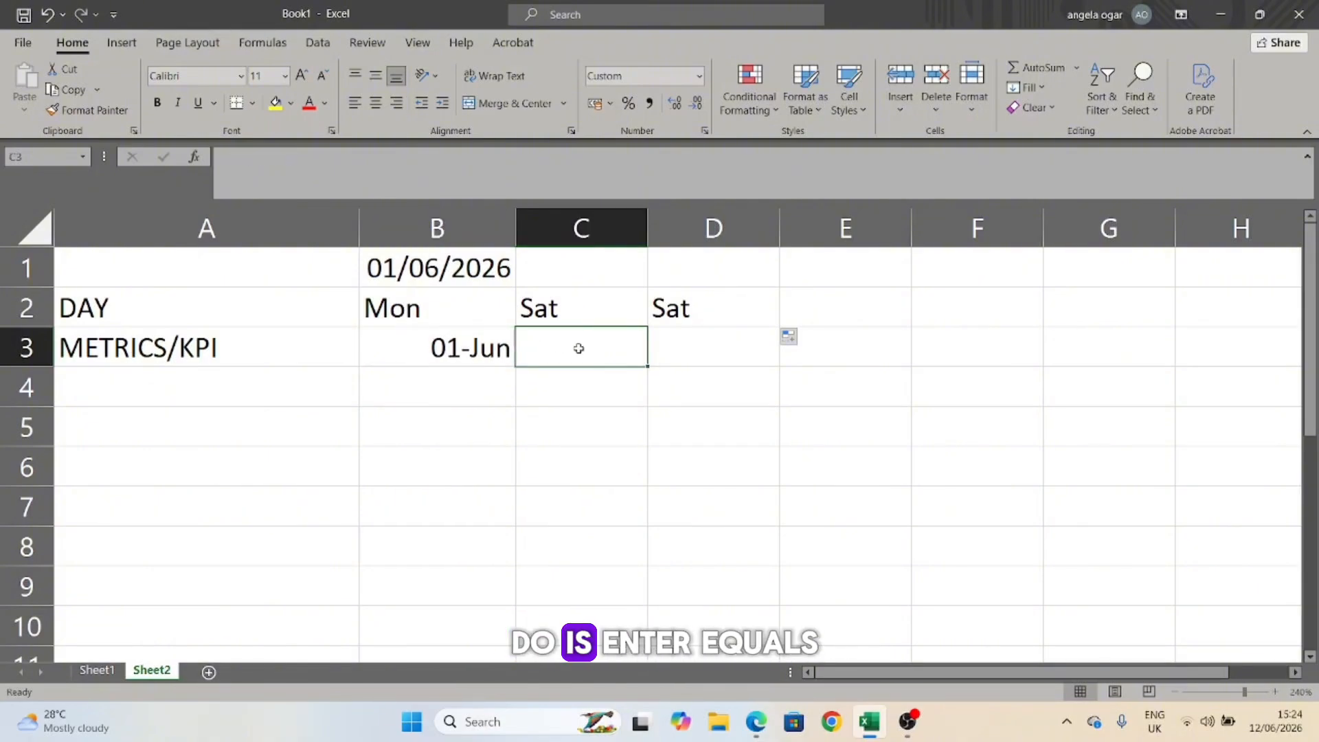
pyautogui.write('=')
pyautogui.click(459, 349)
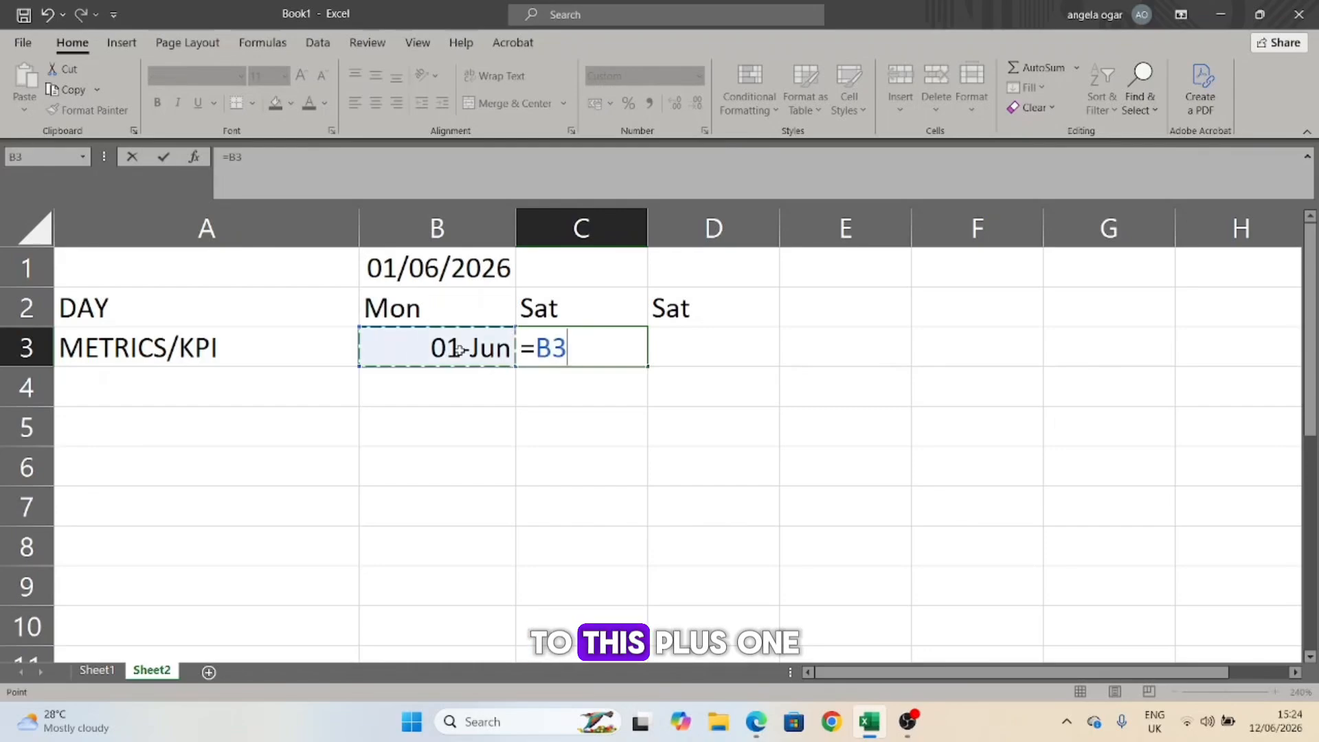
pyautogui.write('+1')
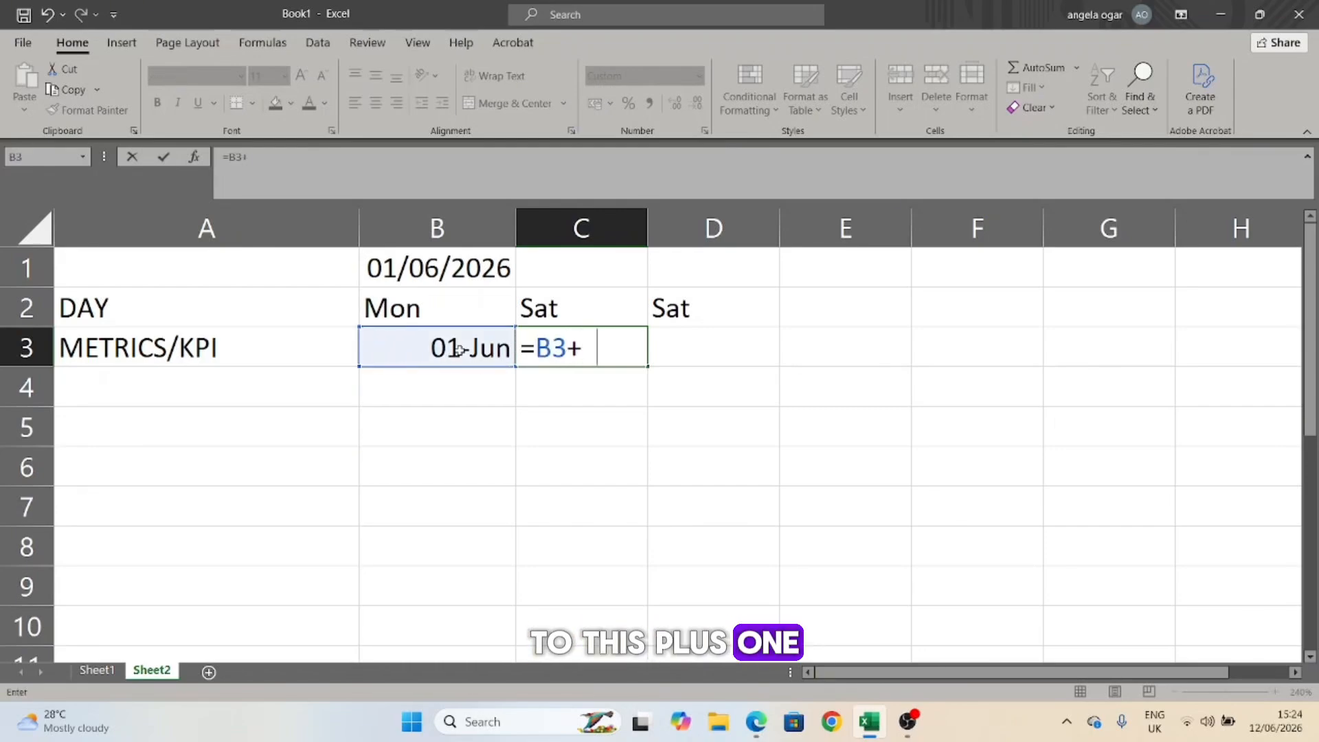
pyautogui.press('Return')
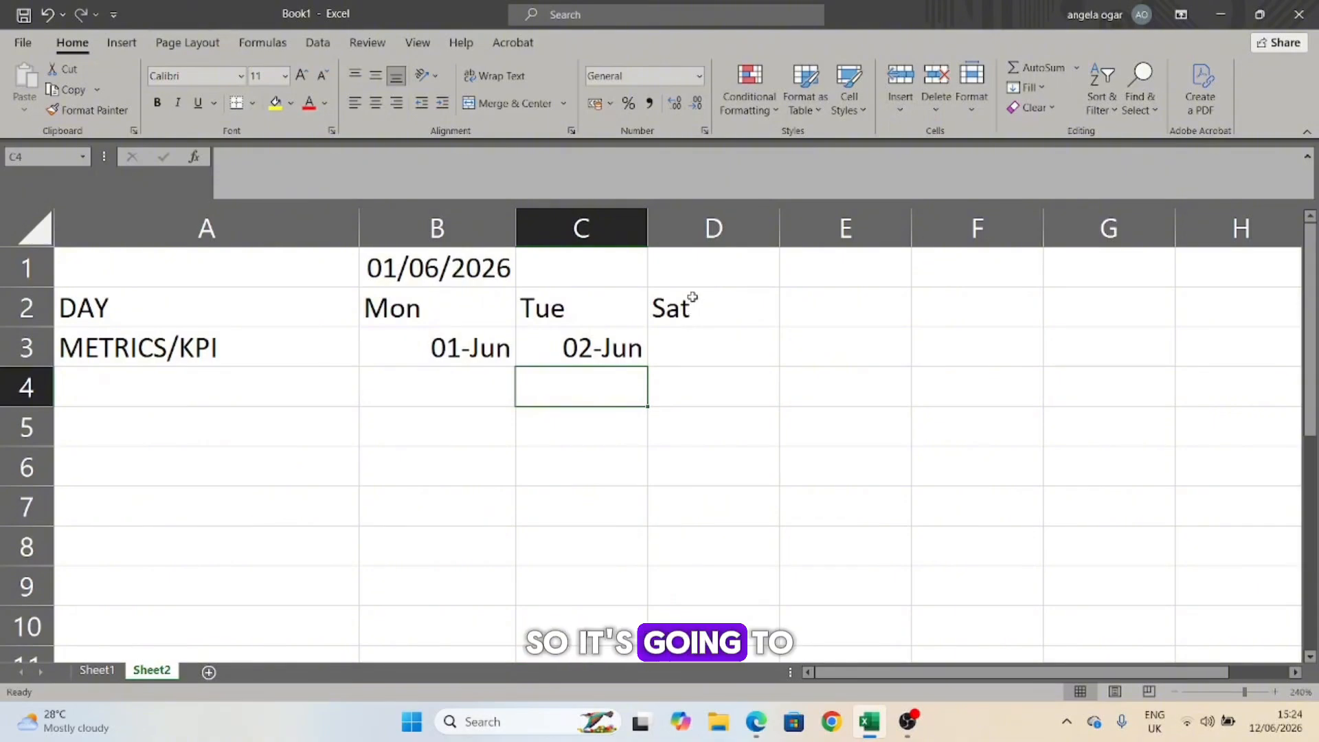
pyautogui.click(634, 349)
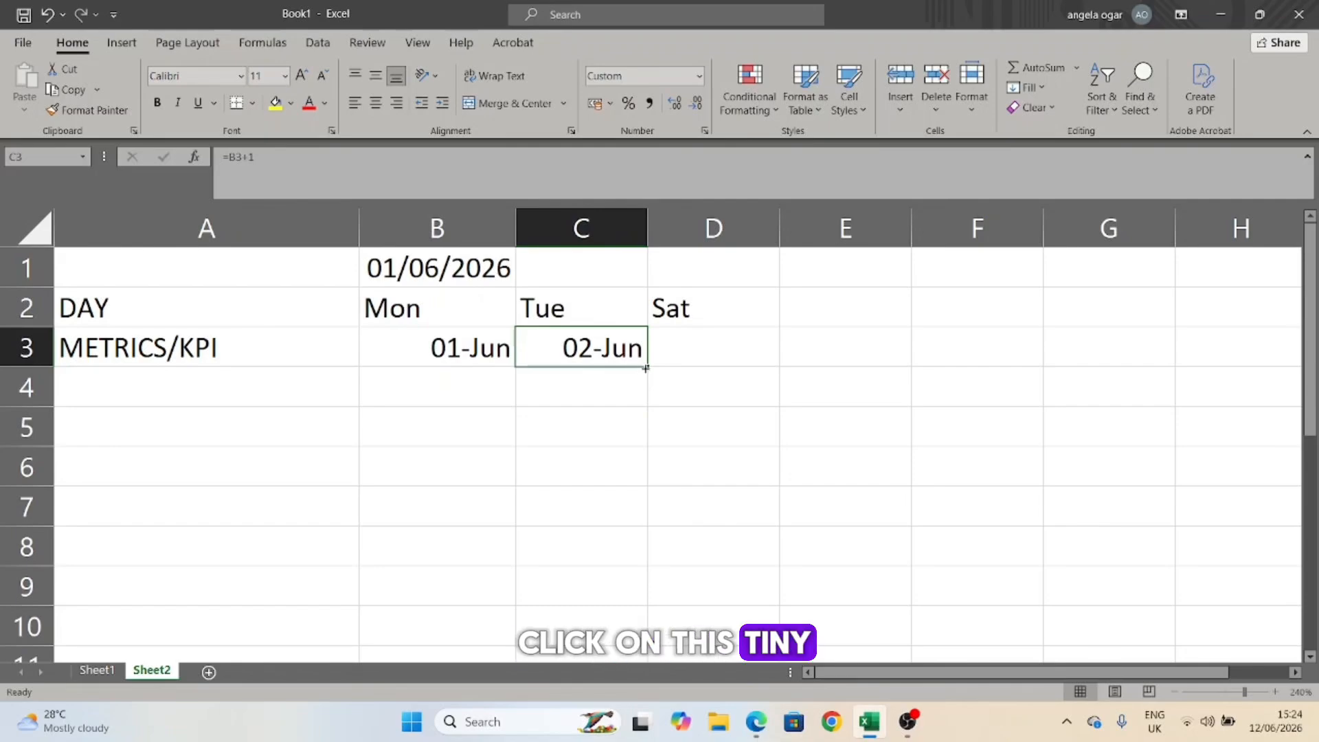
pyautogui.moveTo(648, 362); pyautogui.dragTo(921, 374)
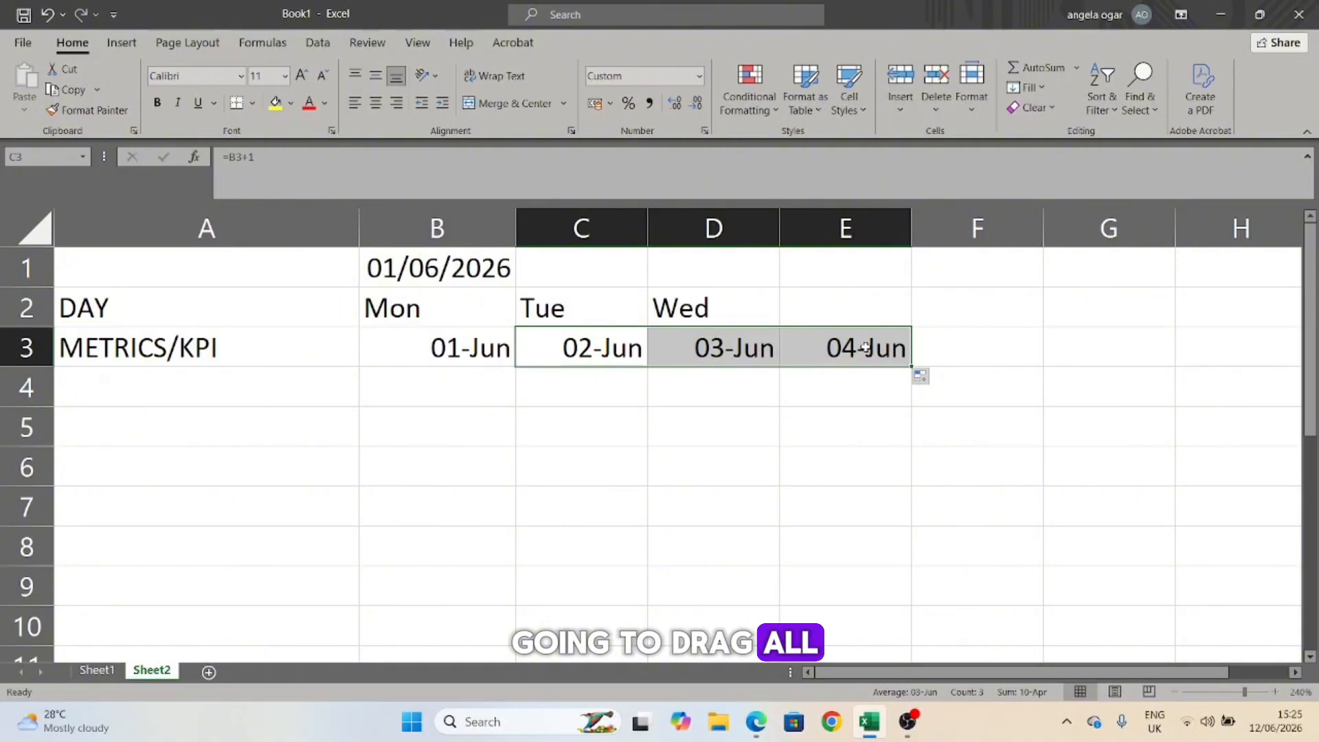
# - Check June's number of days in the system calendar and extend the row 3 dates through 30-Jun in AE3
pyautogui.click(1271, 728)
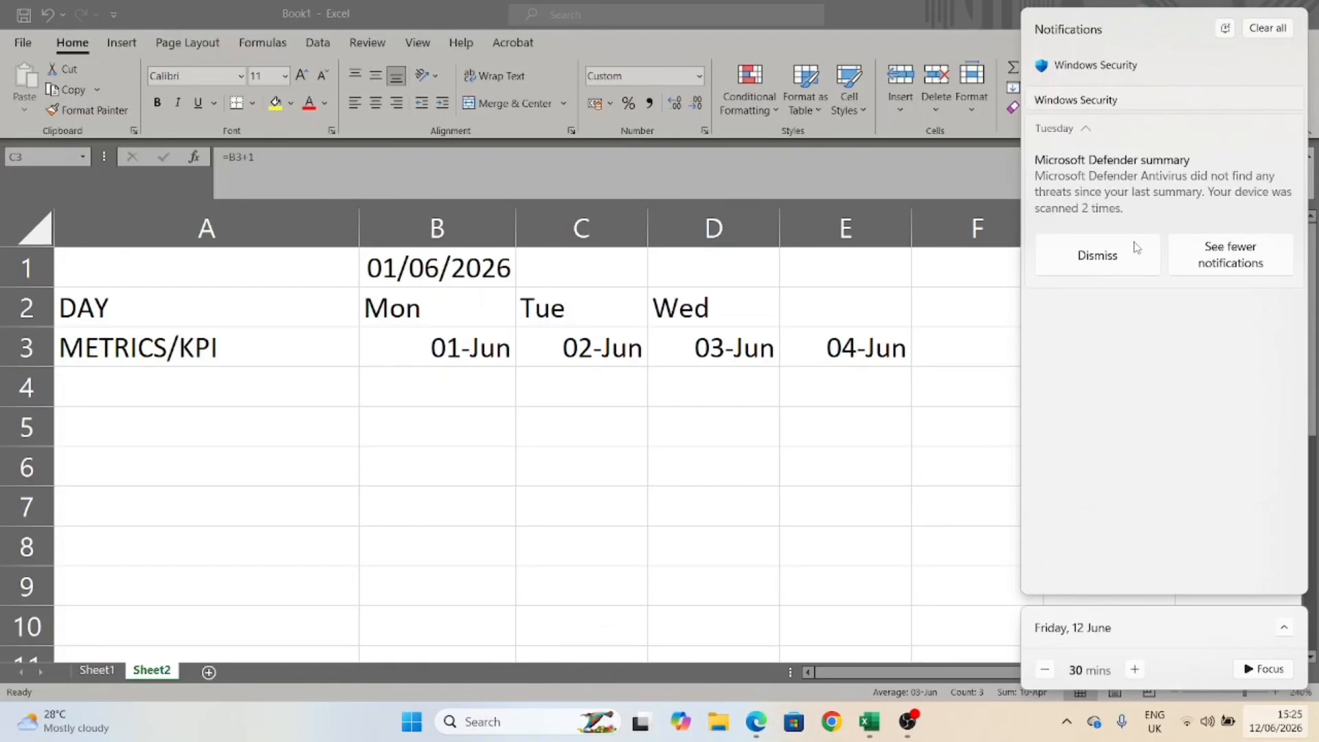
pyautogui.click(1272, 728)
pyautogui.click(1272, 728)
pyautogui.click(1284, 628)
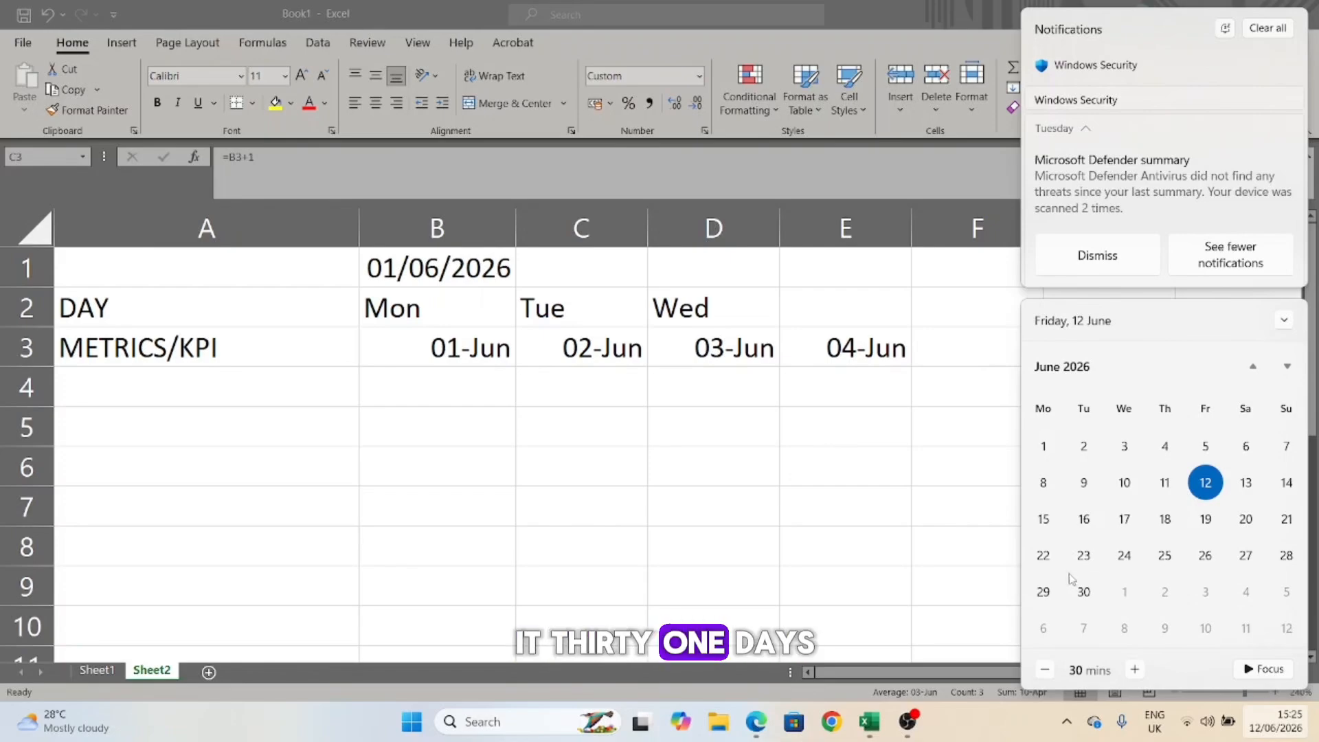
pyautogui.click(833, 356)
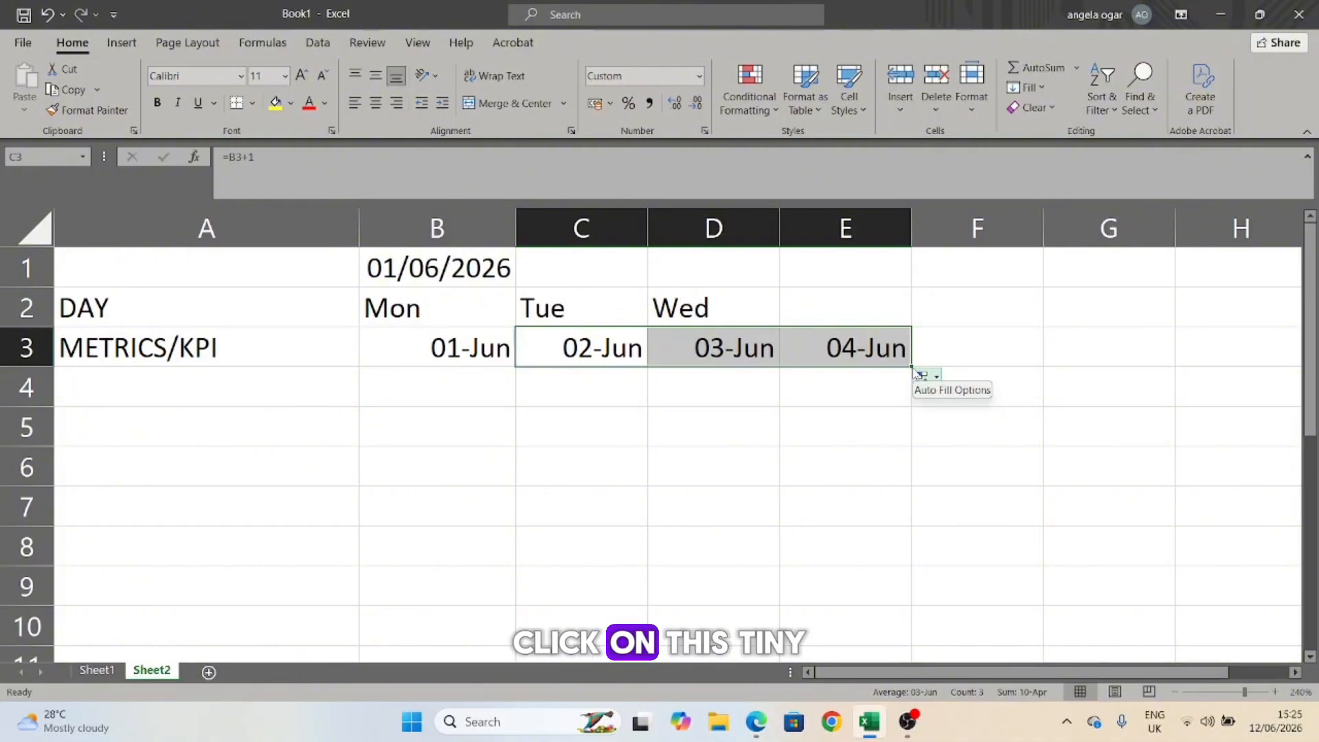
pyautogui.moveTo(912, 367); pyautogui.dragTo(1157, 369)
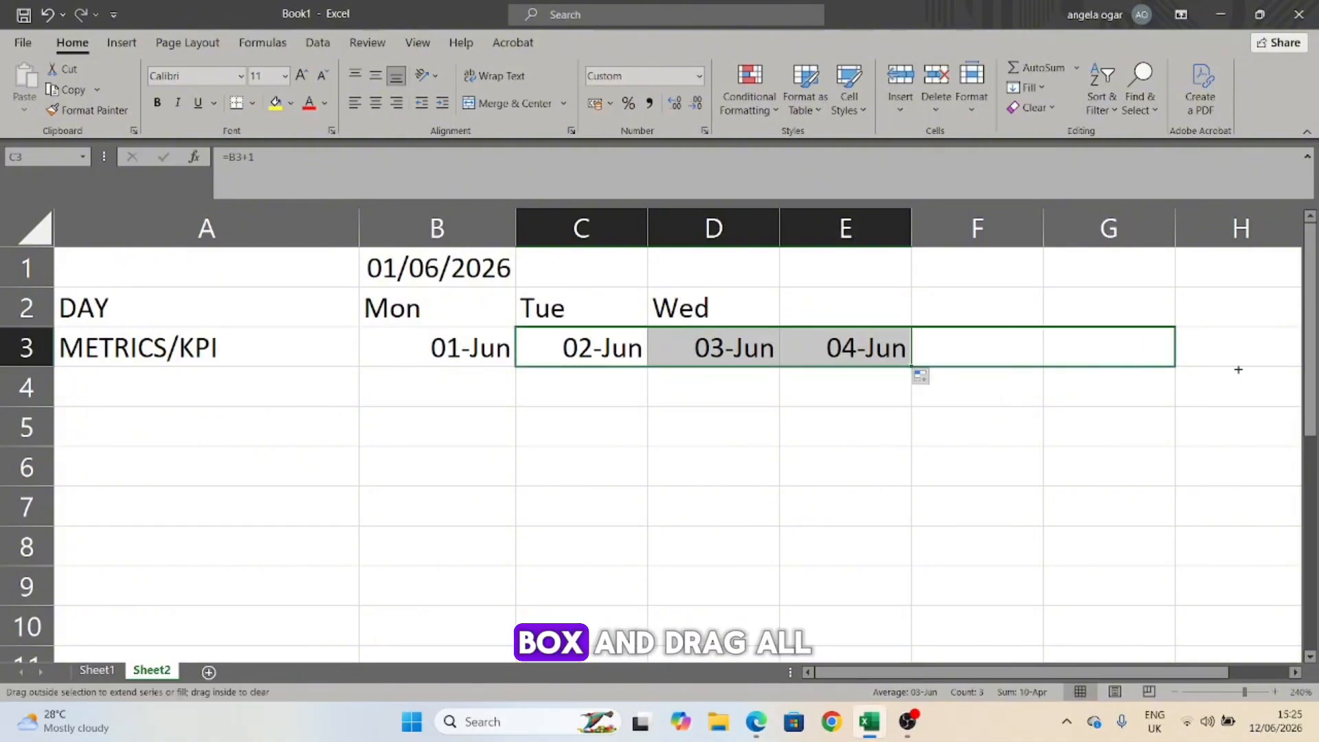
pyautogui.moveTo(1239, 370); pyautogui.dragTo(1200, 384)
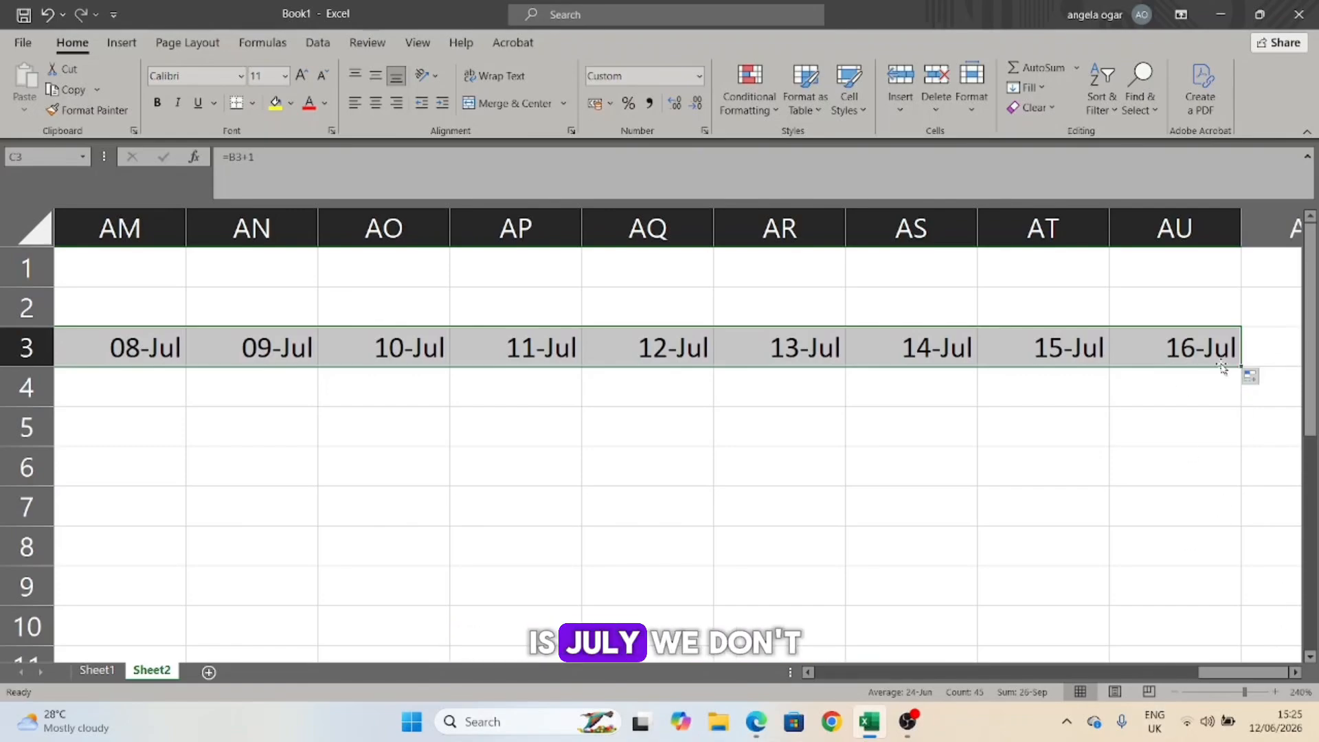
pyautogui.moveTo(1242, 369); pyautogui.dragTo(184, 367)
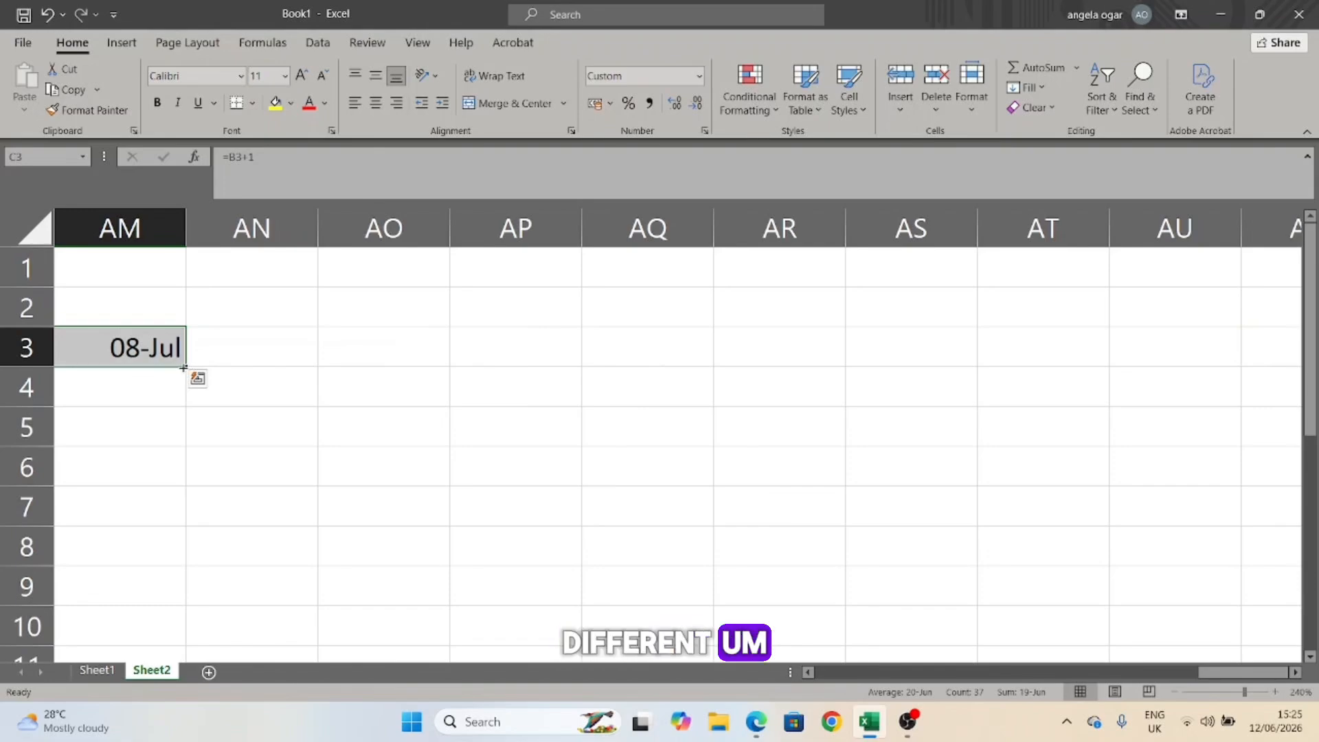
pyautogui.moveTo(184, 367); pyautogui.dragTo(284, 357)
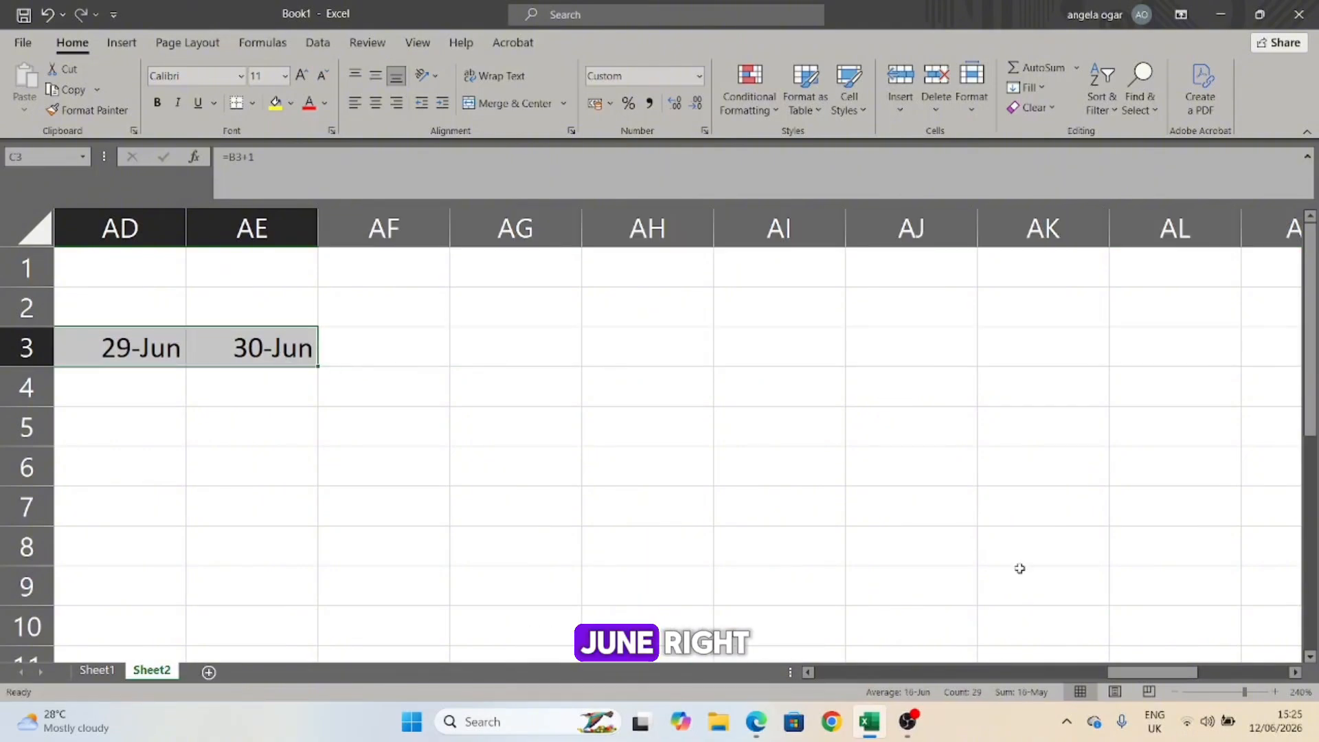
# - Fill the day-name formula from D2 across to AE2 and check the weekday of 30 June in the system calendar
pyautogui.moveTo(1141, 672); pyautogui.dragTo(786, 669)
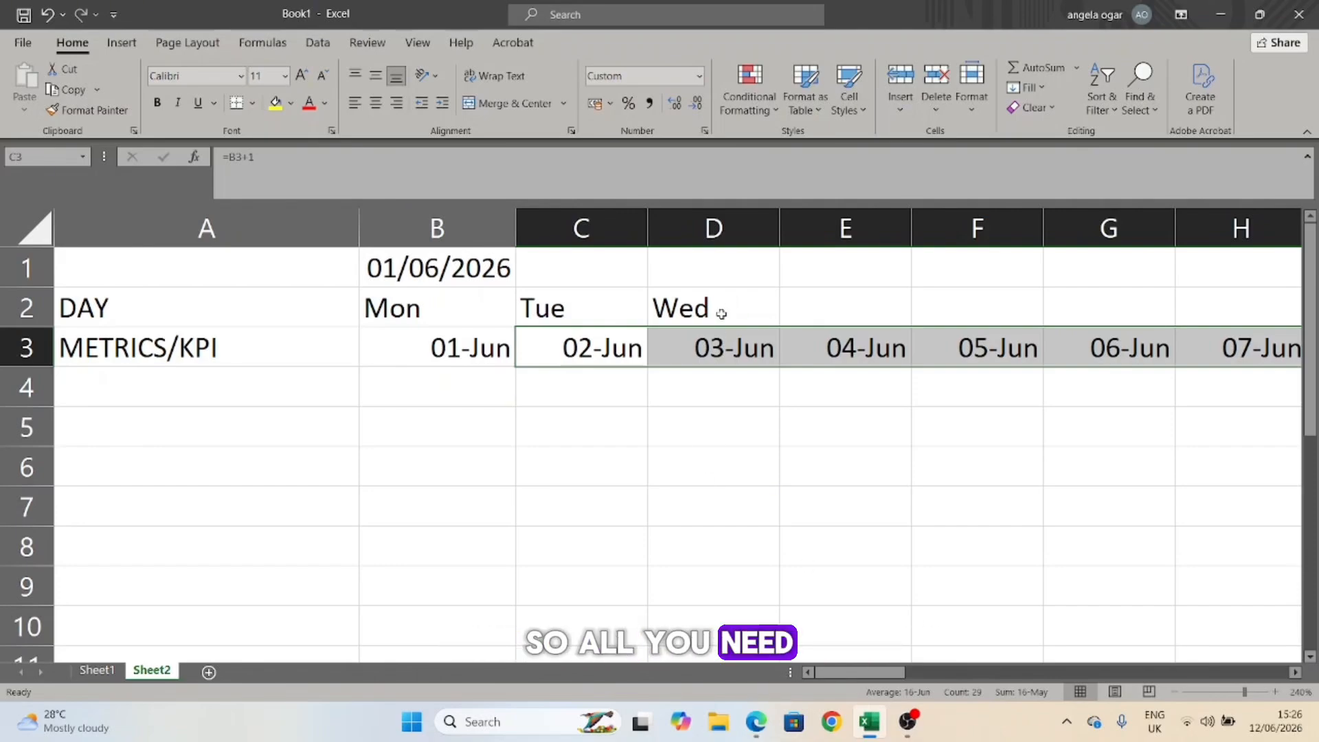
pyautogui.click(721, 311)
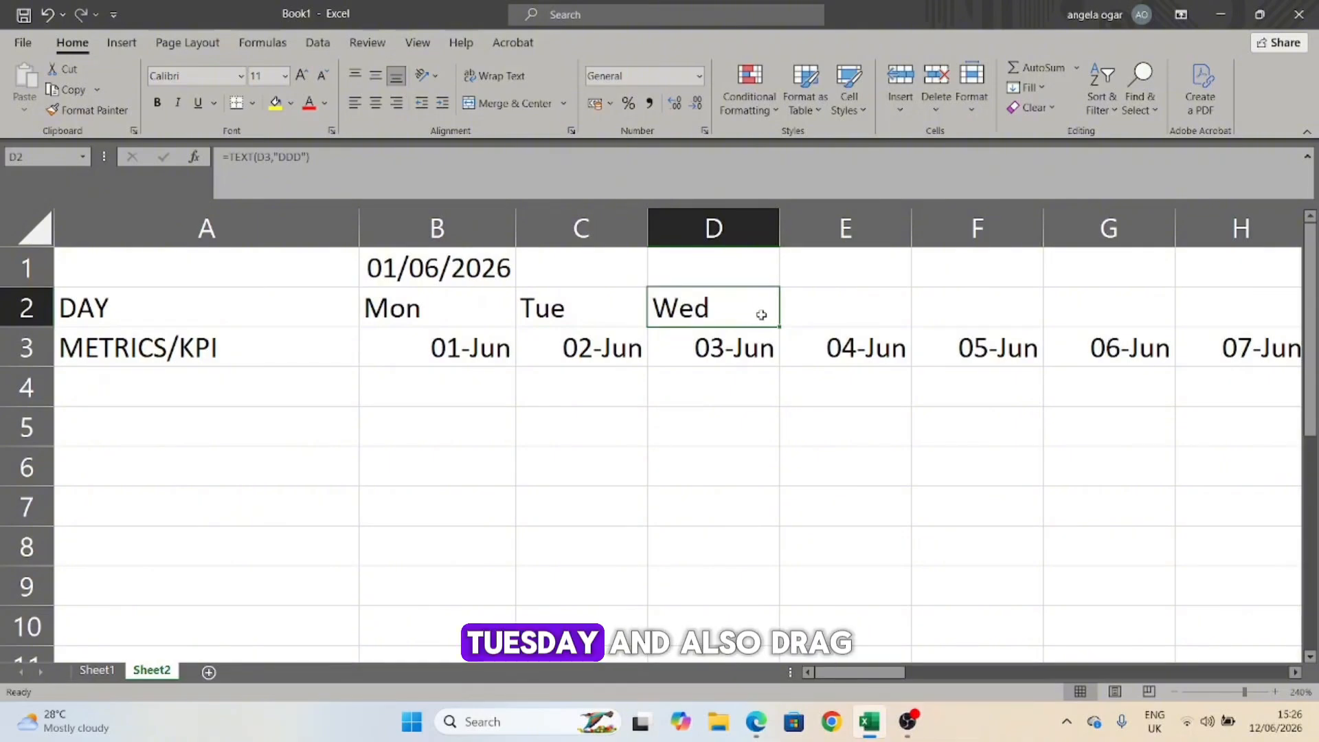
pyautogui.moveTo(778, 327); pyautogui.dragTo(1231, 366)
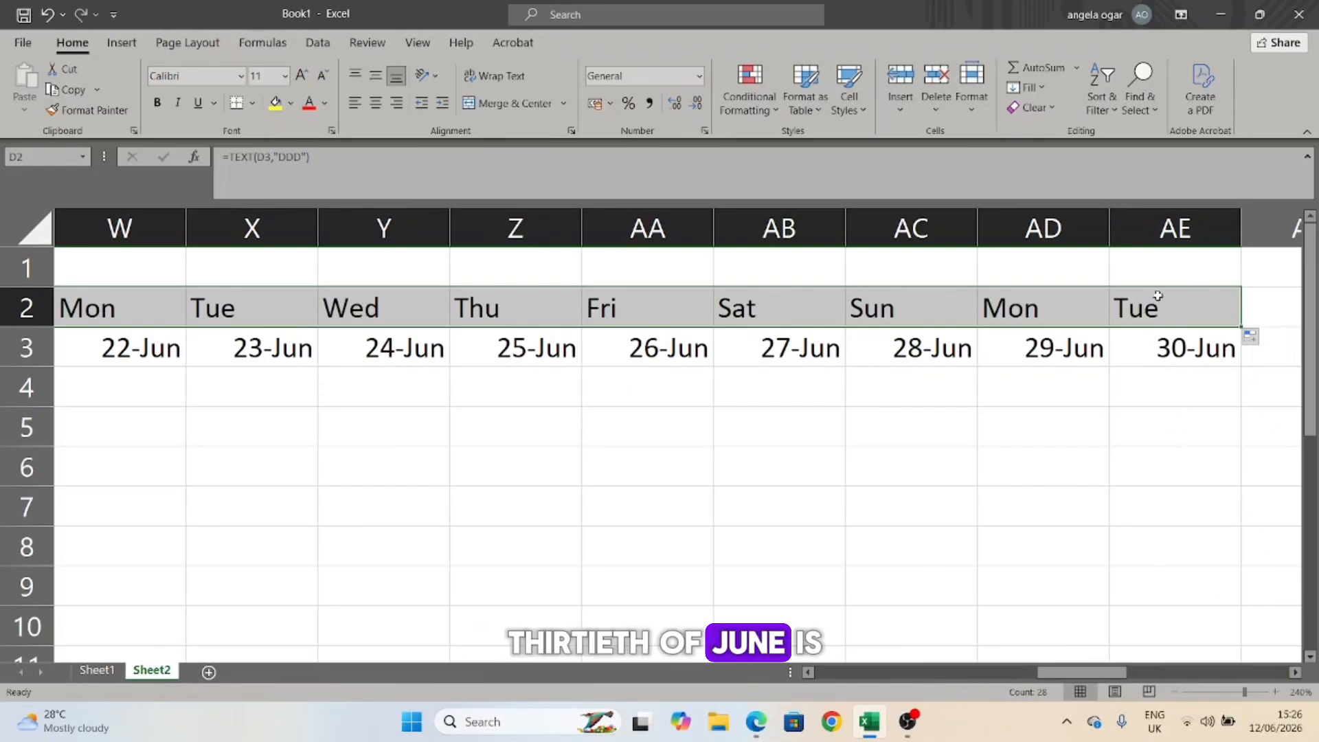
pyautogui.click(1269, 729)
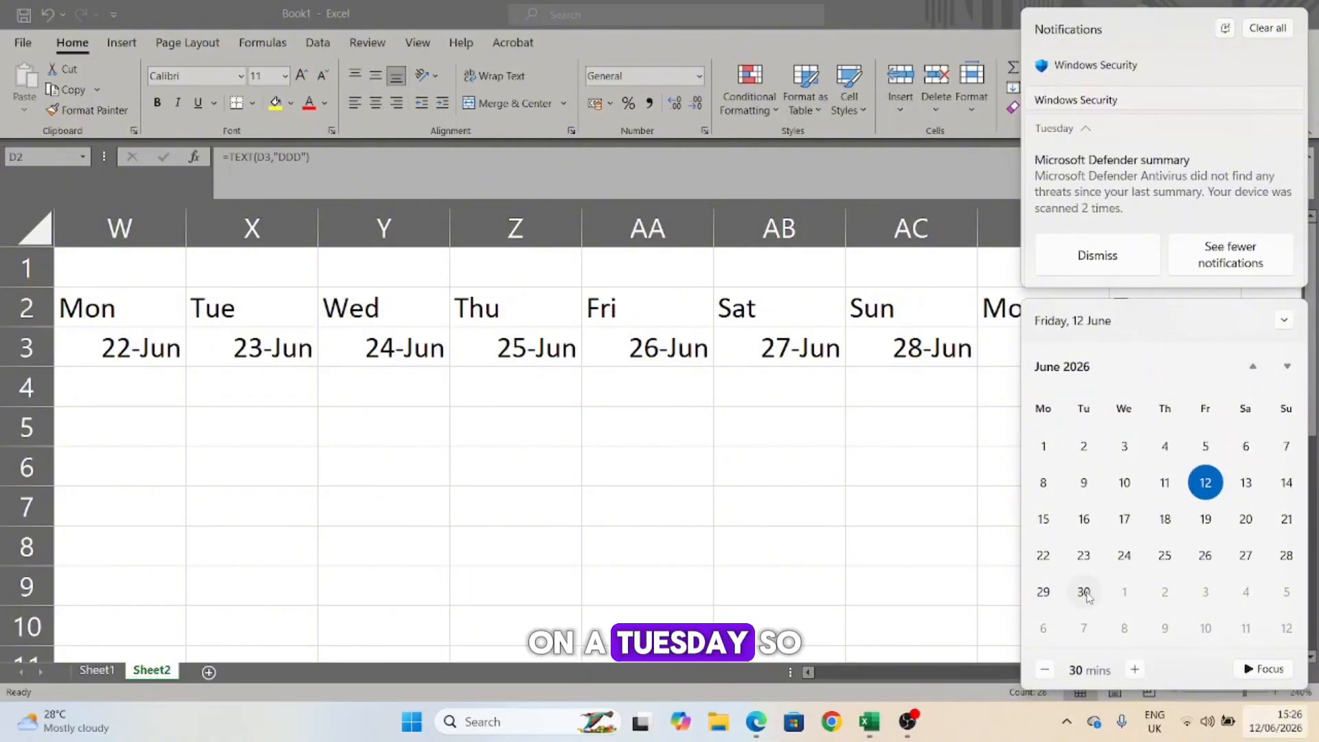
pyautogui.click(893, 540)
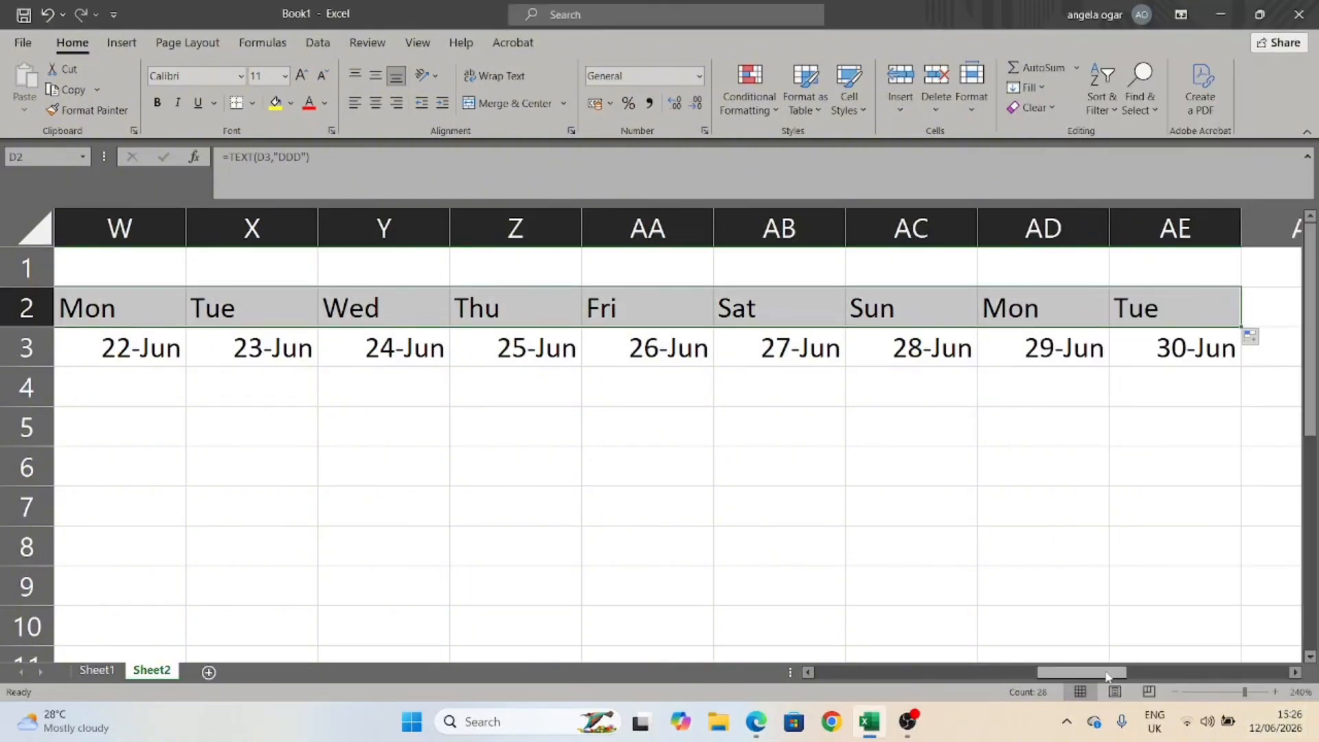
# - Enter the KPI name New user signup in cell A4
pyautogui.moveTo(1082, 672); pyautogui.dragTo(1082, 673)
pyautogui.moveTo(902, 682); pyautogui.dragTo(827, 668)
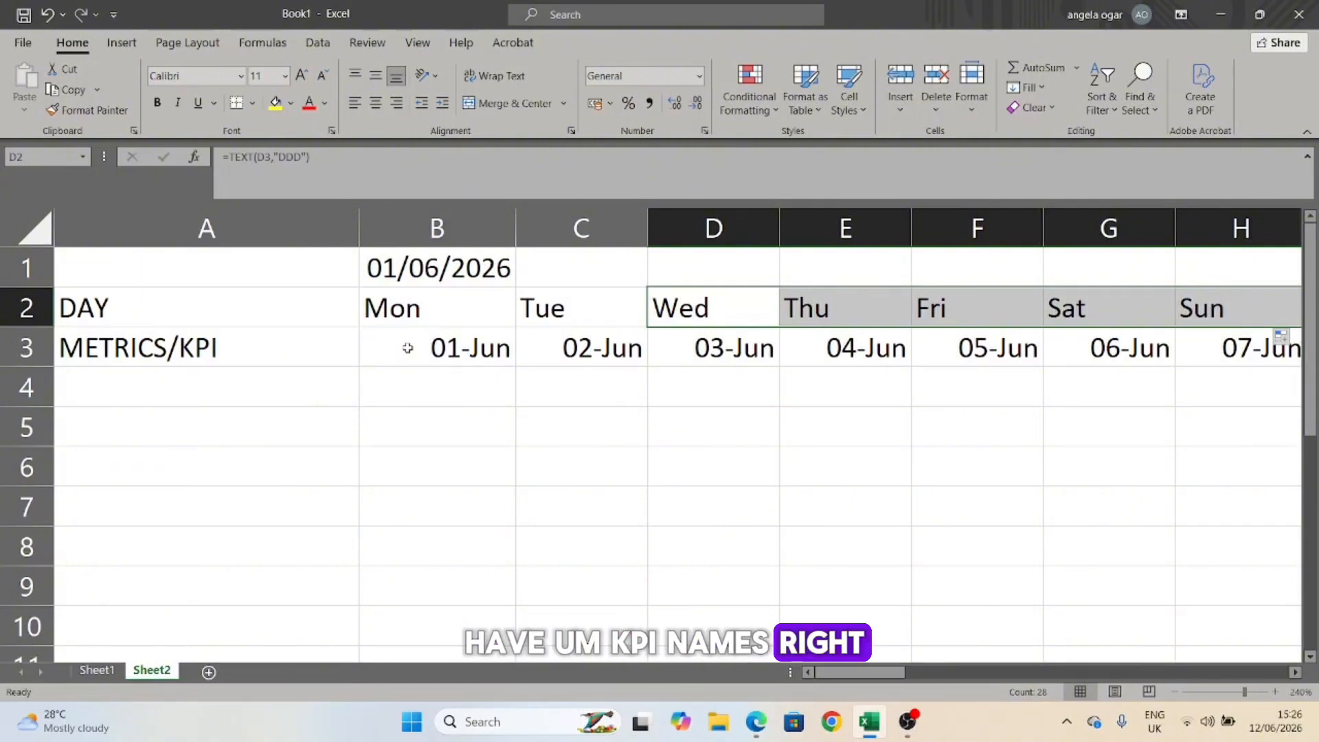
pyautogui.click(126, 389)
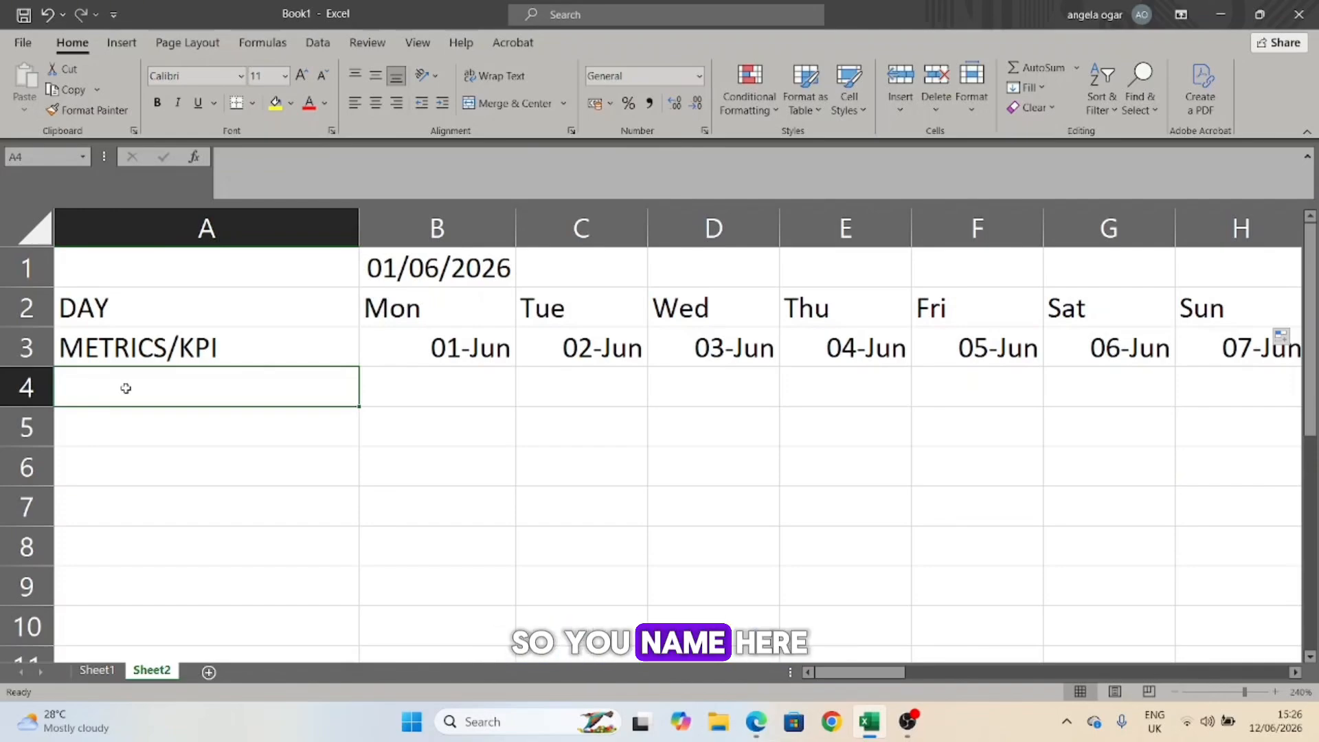
pyautogui.write('New user')
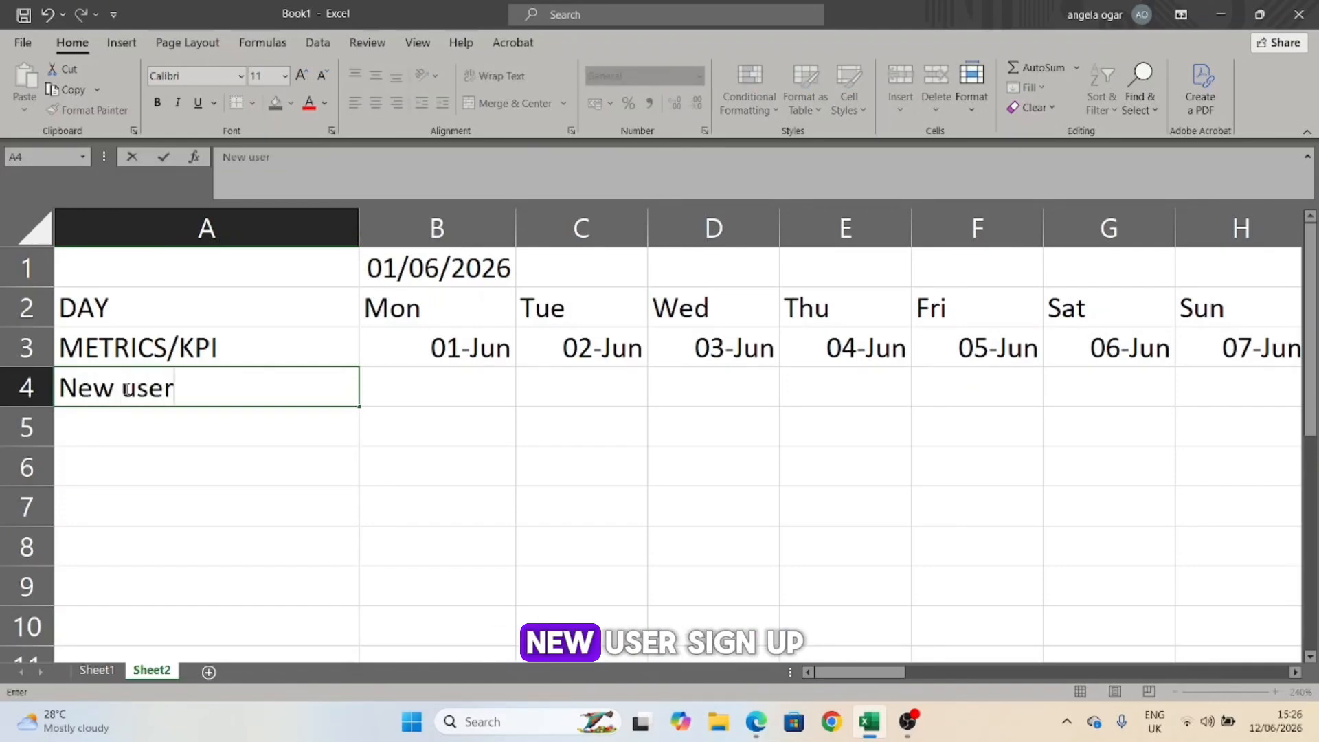
pyautogui.write(' signuo')
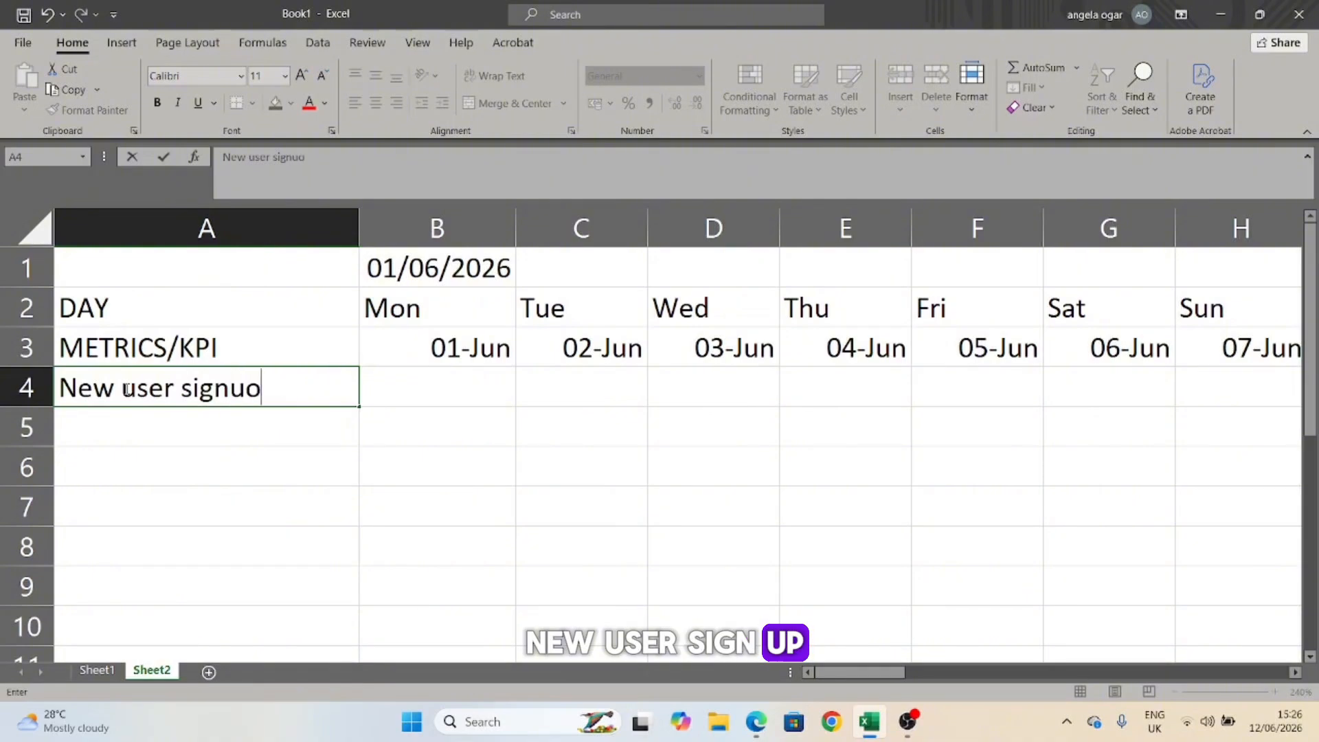
pyautogui.press('Return')
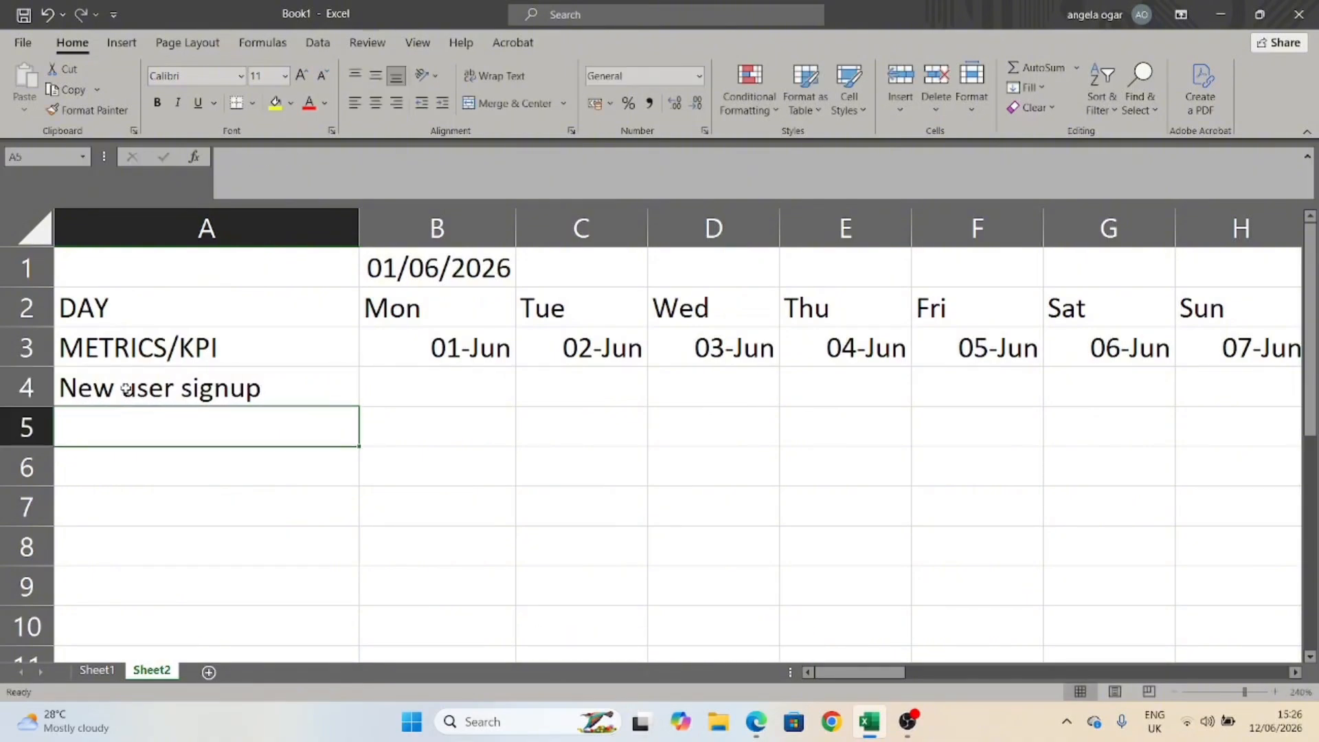
# - Enter the KPI names Revenue in A5 and Customer support in A6
pyautogui.write('r')
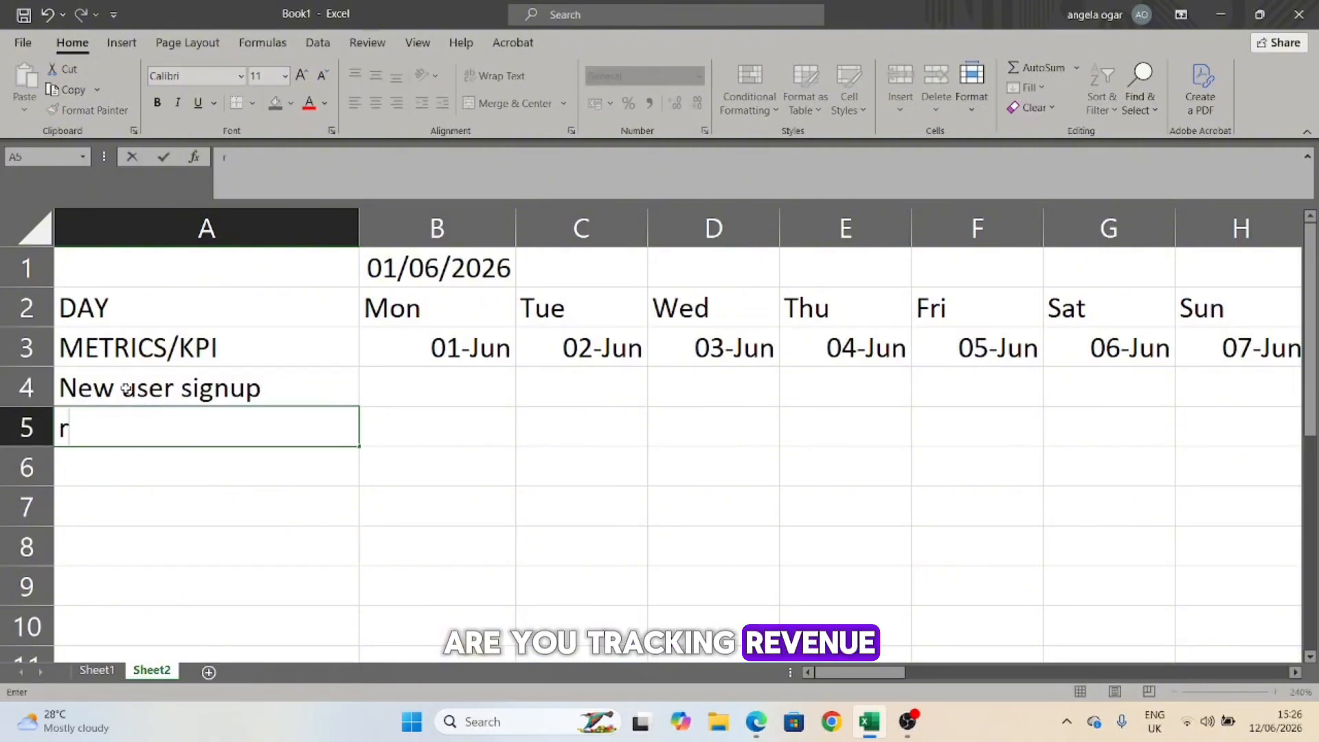
pyautogui.write('REvenuw')
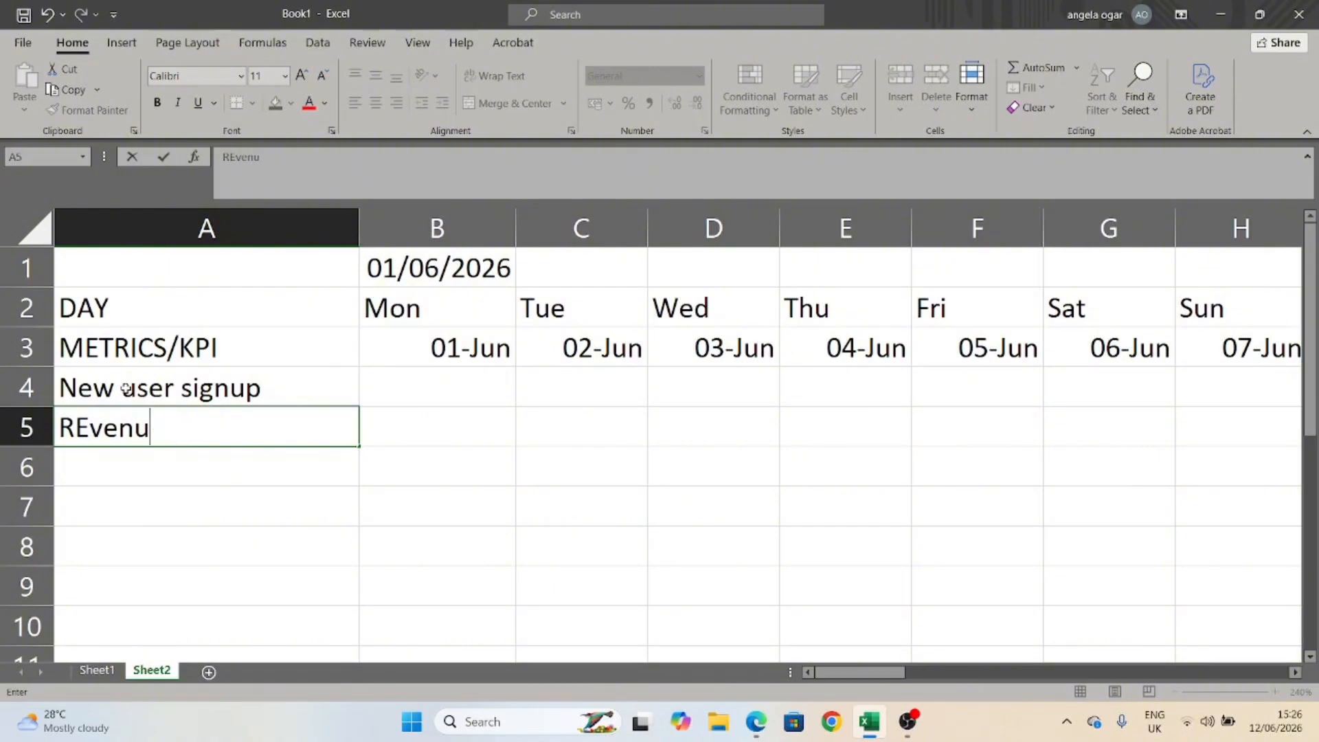
pyautogui.press('Return')
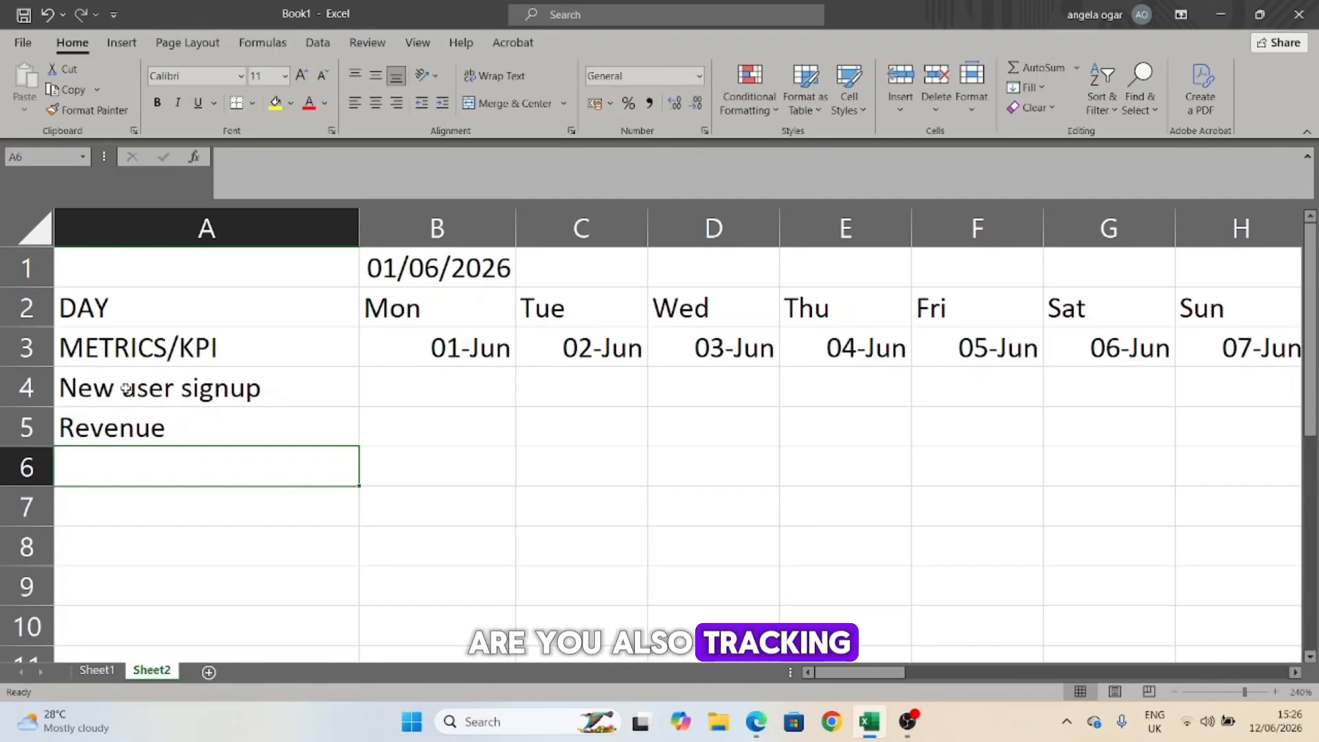
pyautogui.write('Customer support')
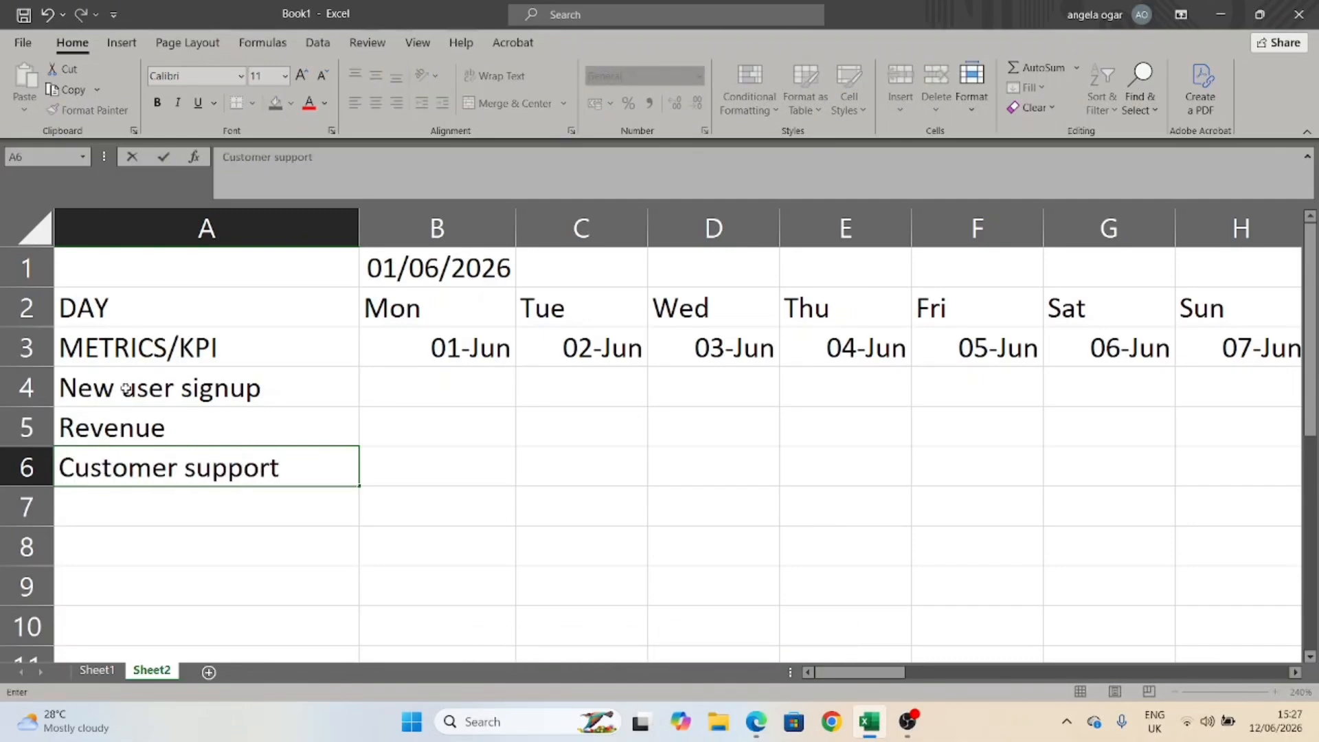
pyautogui.press('Return')
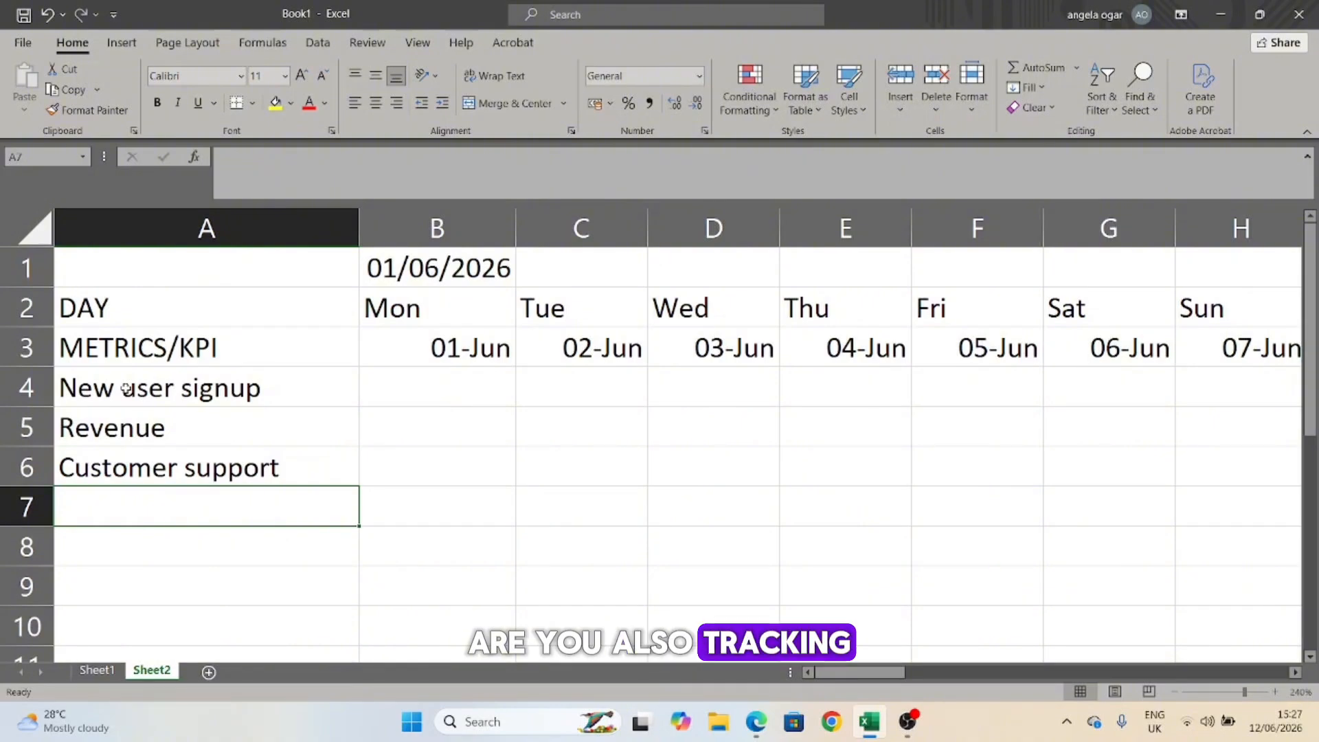
# - Enter the KPI name active subscriber in cell A7
pyautogui.write('active subs')
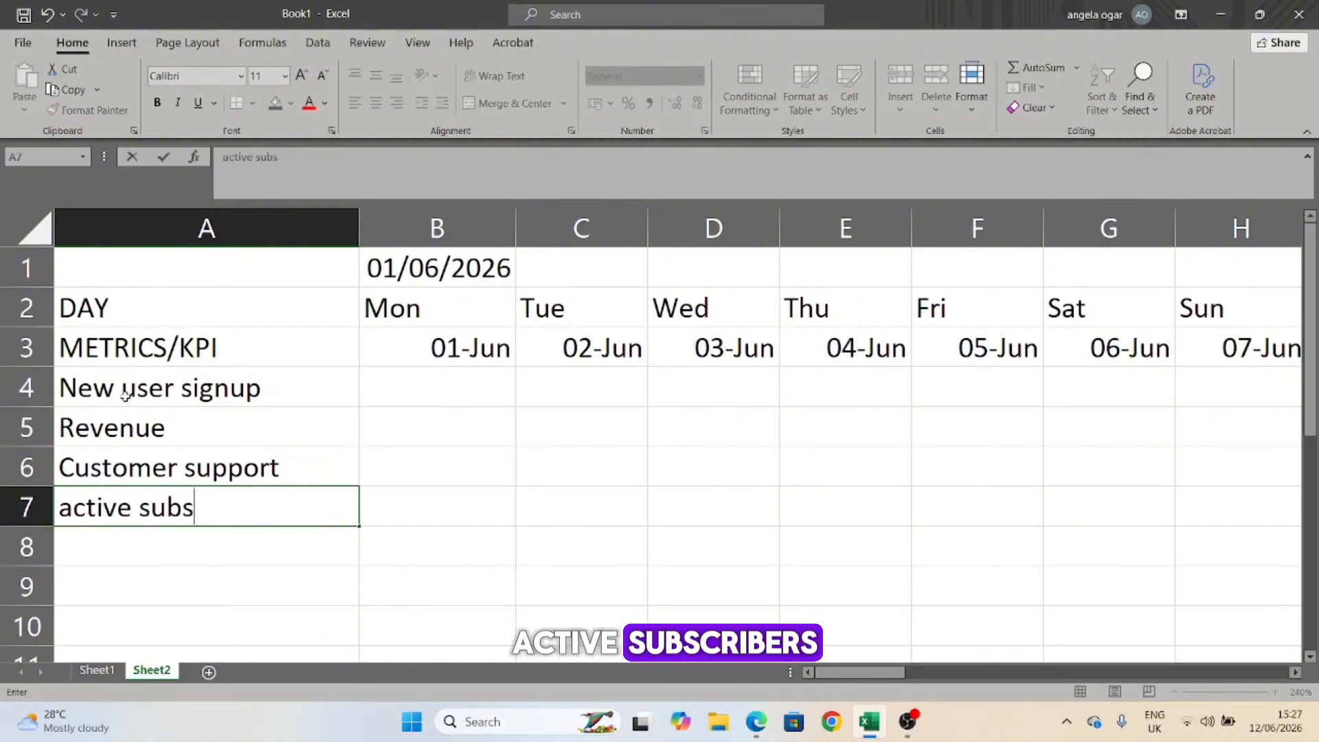
pyautogui.press('BackSpace')
pyautogui.write('scrier')
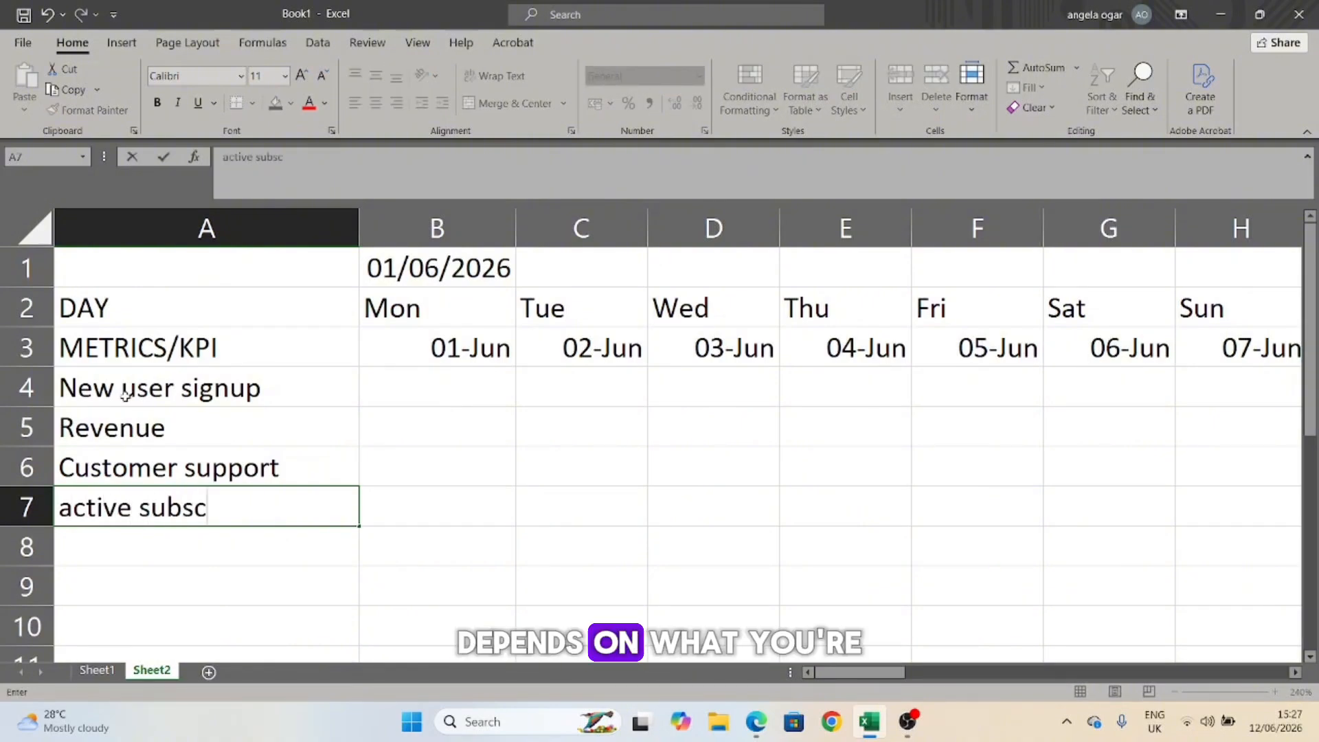
pyautogui.press('BackSpace')
pyautogui.press('BackSpace')
pyautogui.press('BackSpace')
pyautogui.press('BackSpace')
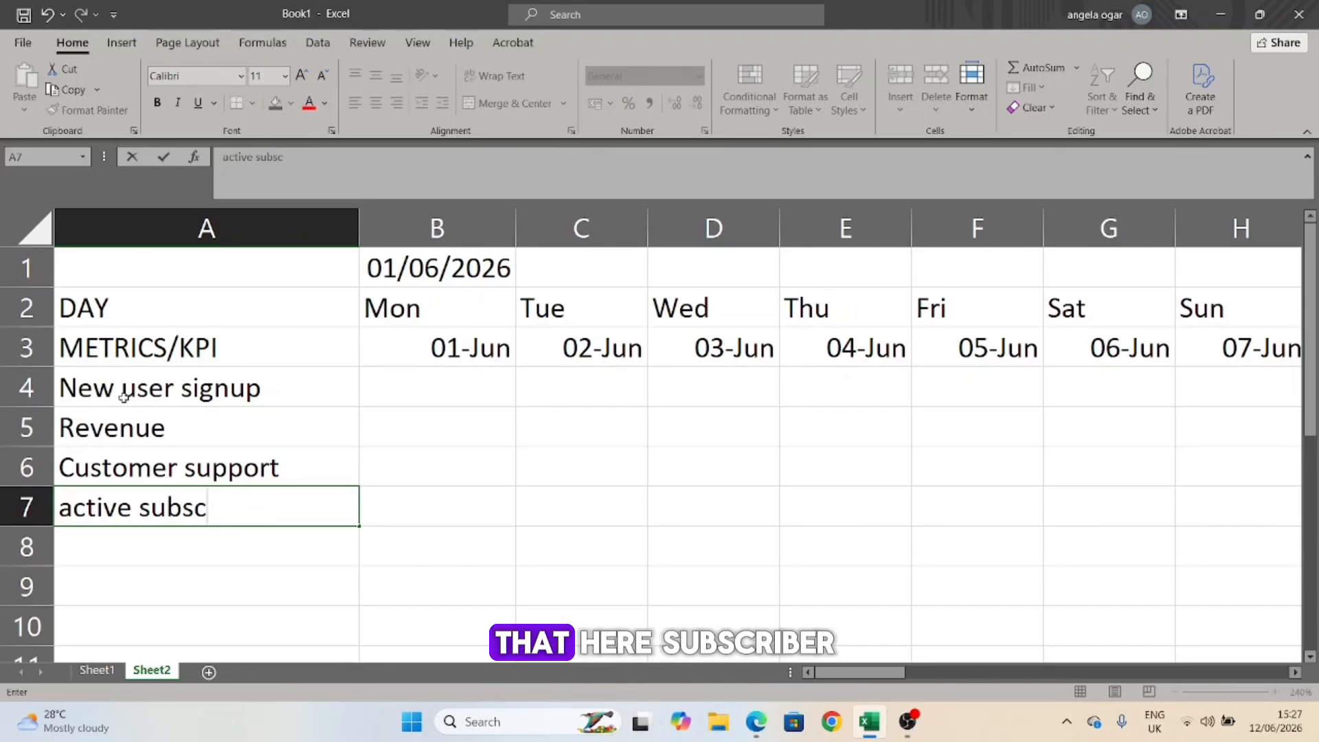
pyautogui.write('ber')
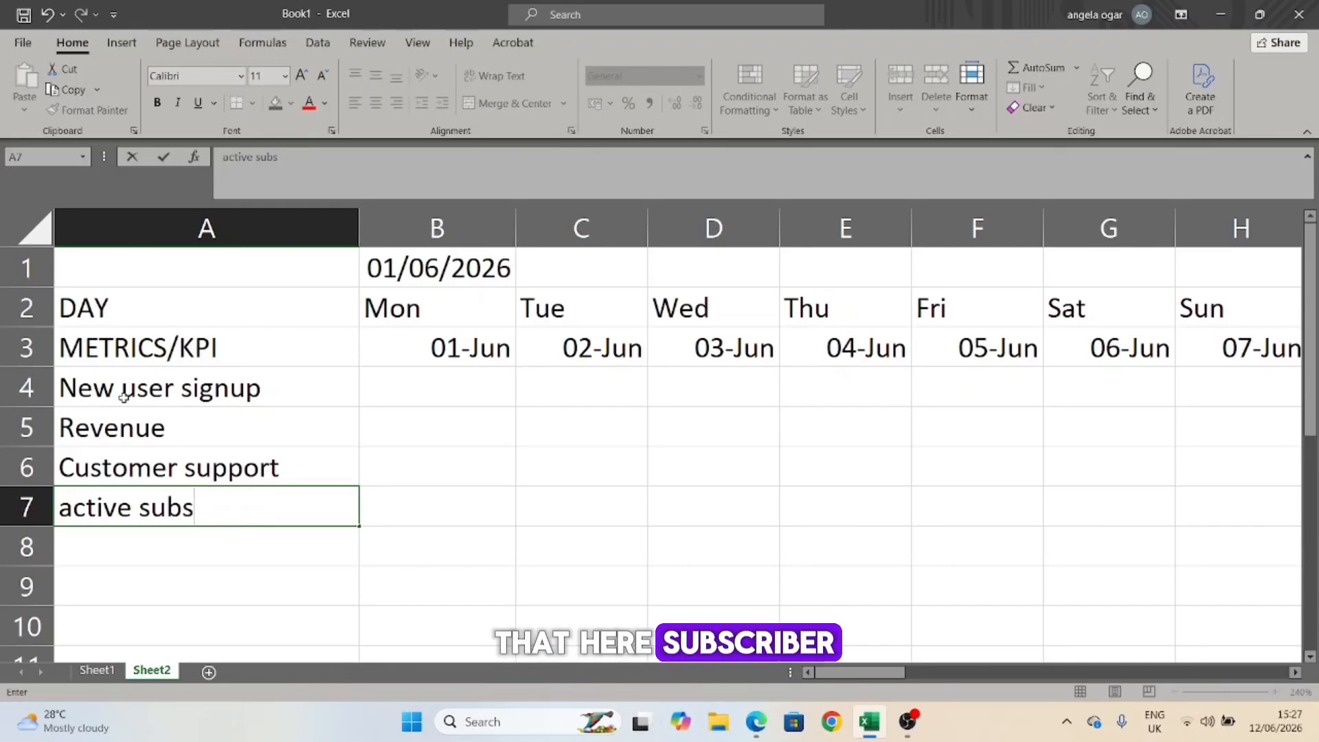
pyautogui.write('criber')
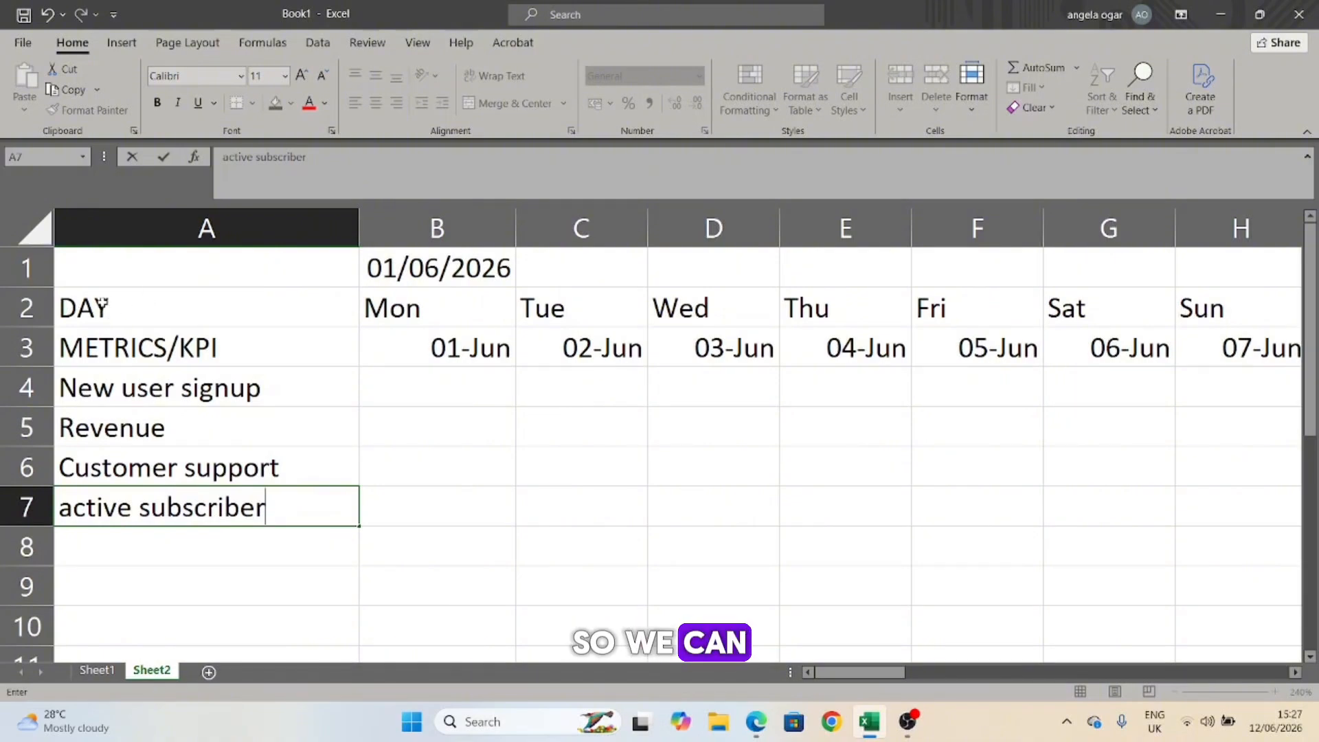
# - Fill the day-name row from A2 through AE2 with a light gold background colour
pyautogui.click(104, 304)
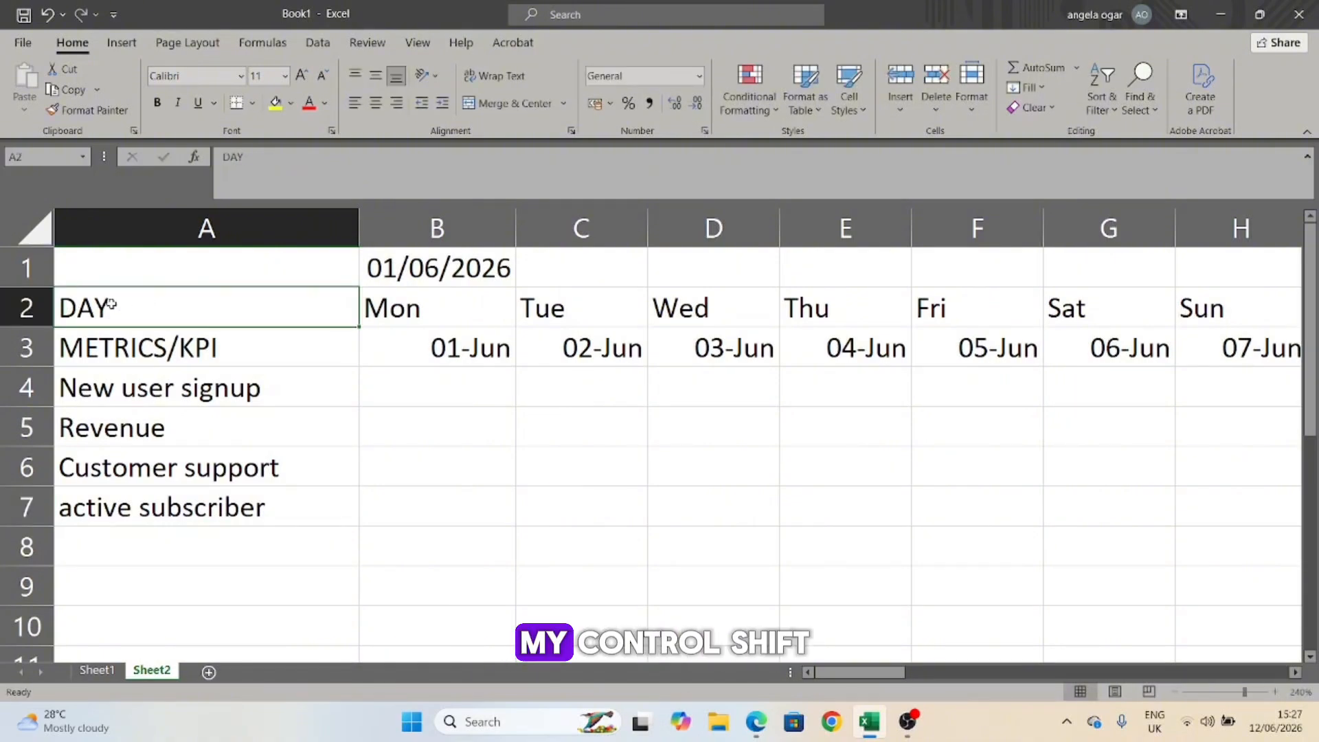
pyautogui.hotkey('ctrl', 'shift', 'Right')
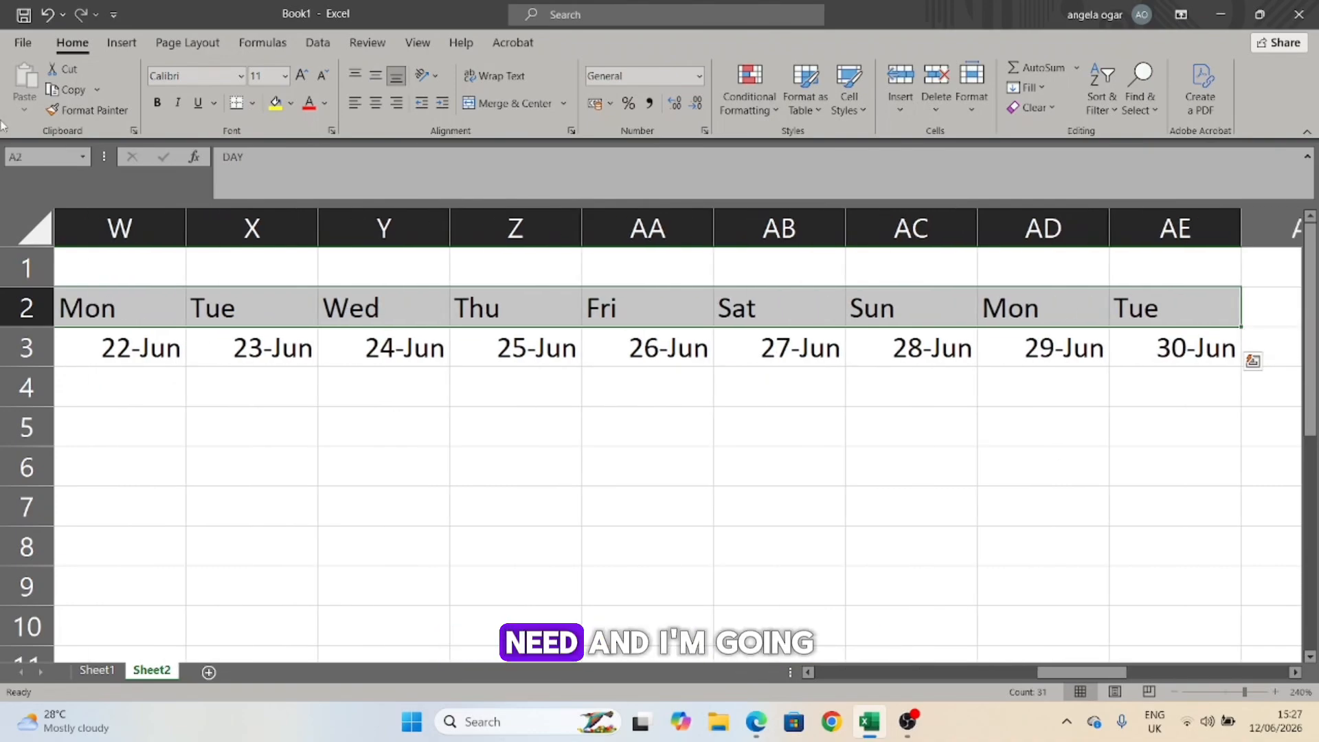
pyautogui.click(292, 104)
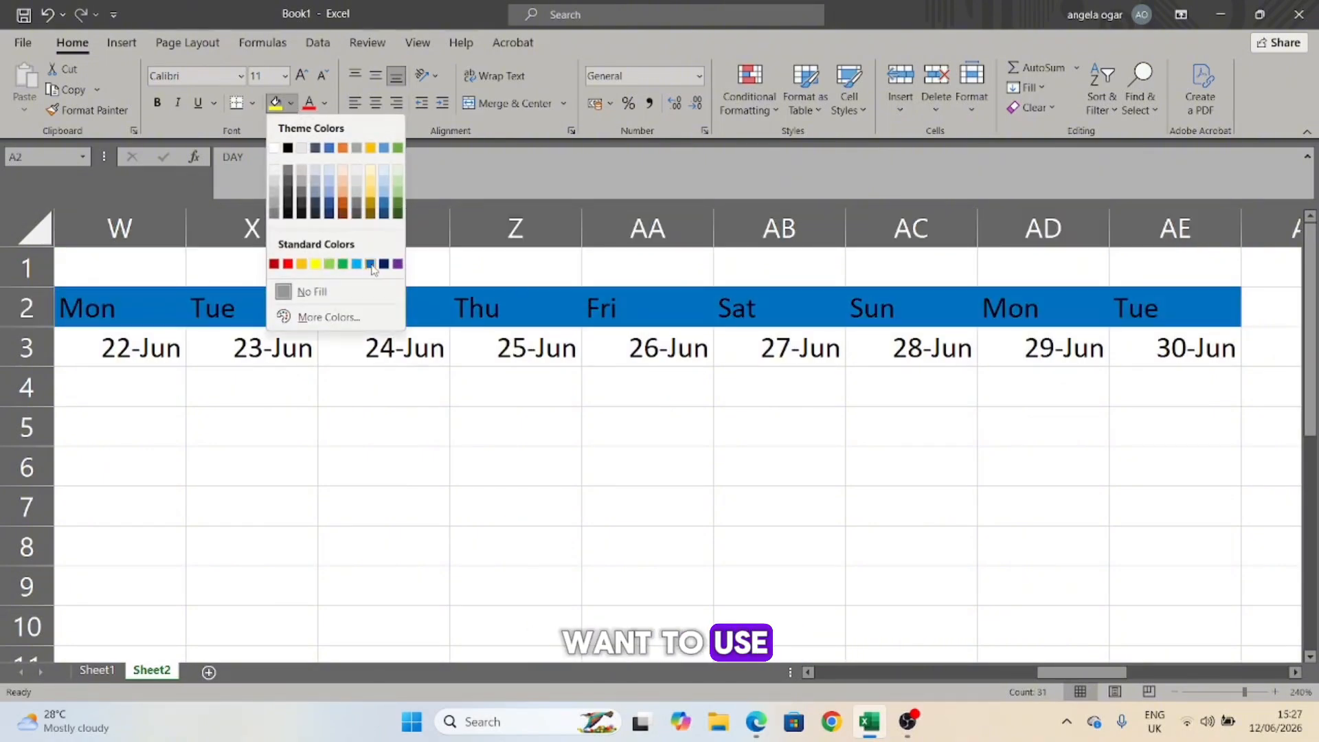
pyautogui.click(371, 184)
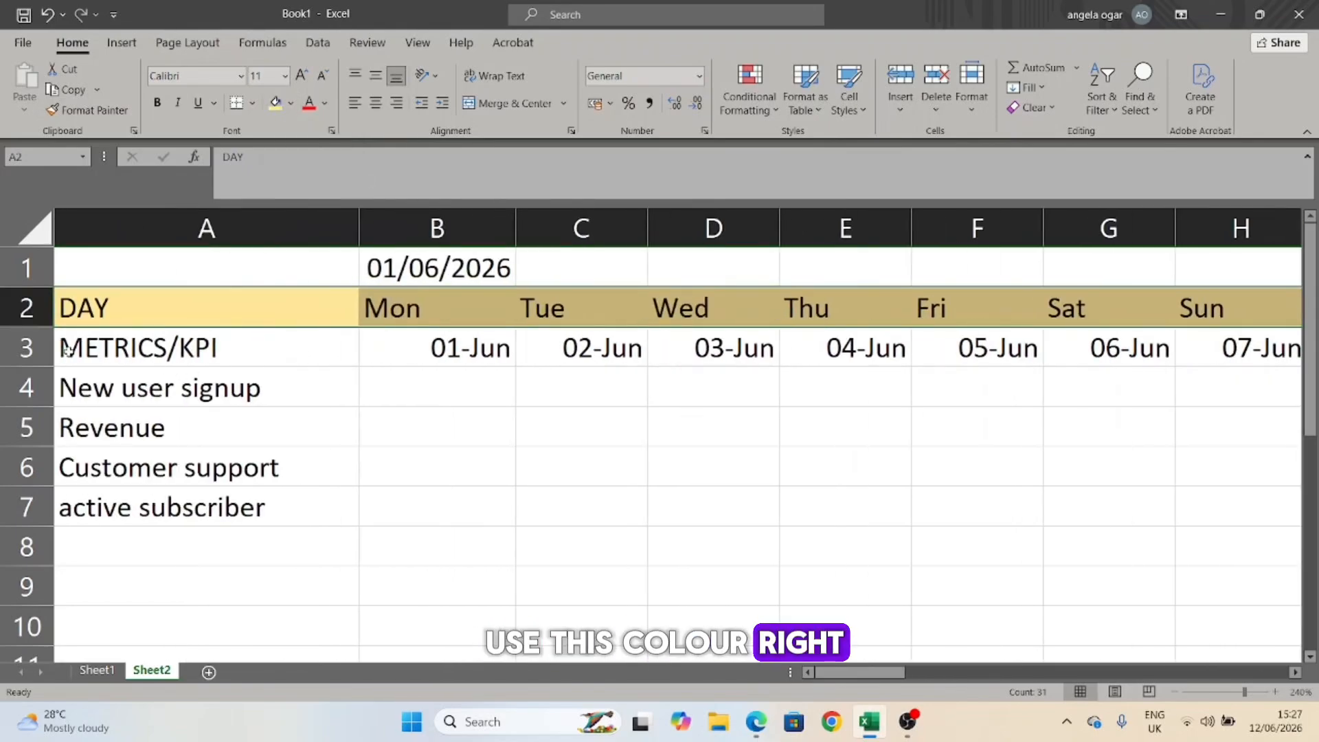
# - Fill the METRICS/KPI date row from A3 through AE3 with a light blue background colour
pyautogui.click(120, 350)
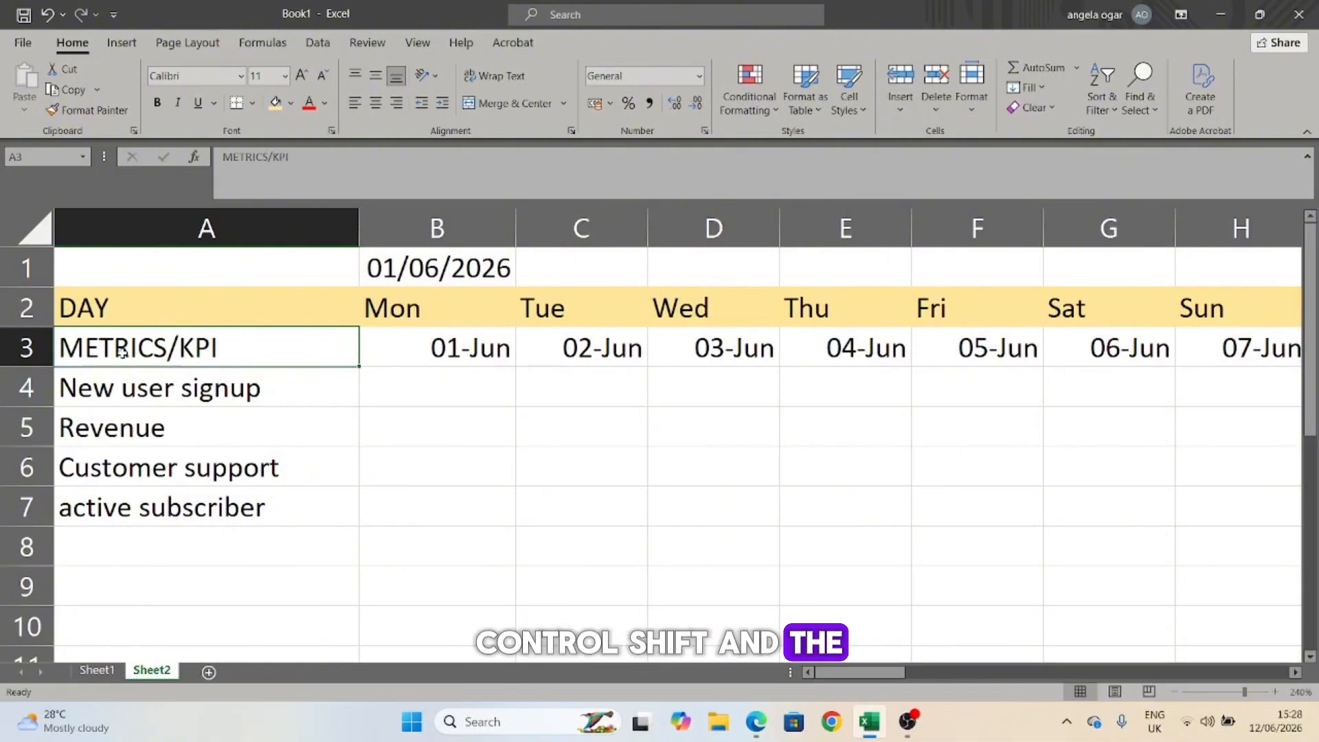
pyautogui.hotkey('ctrl', 'shift', 'Right')
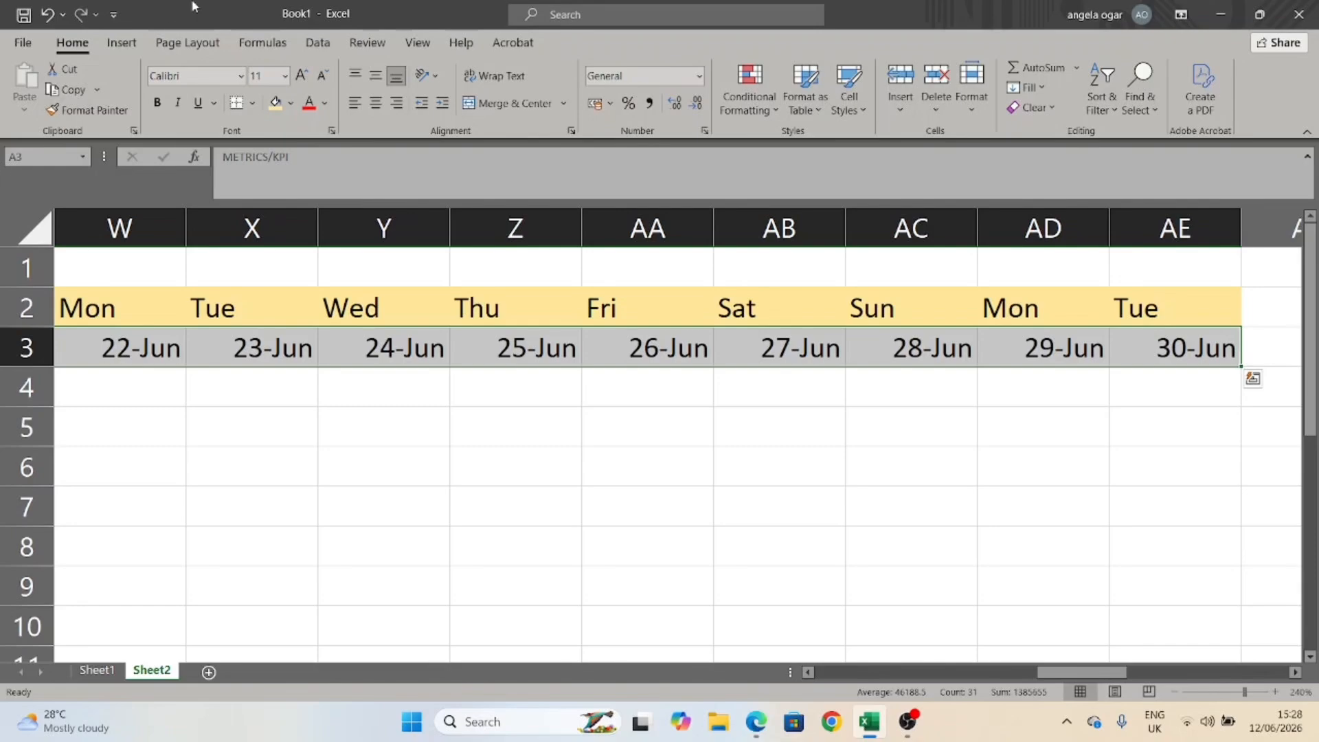
pyautogui.click(291, 104)
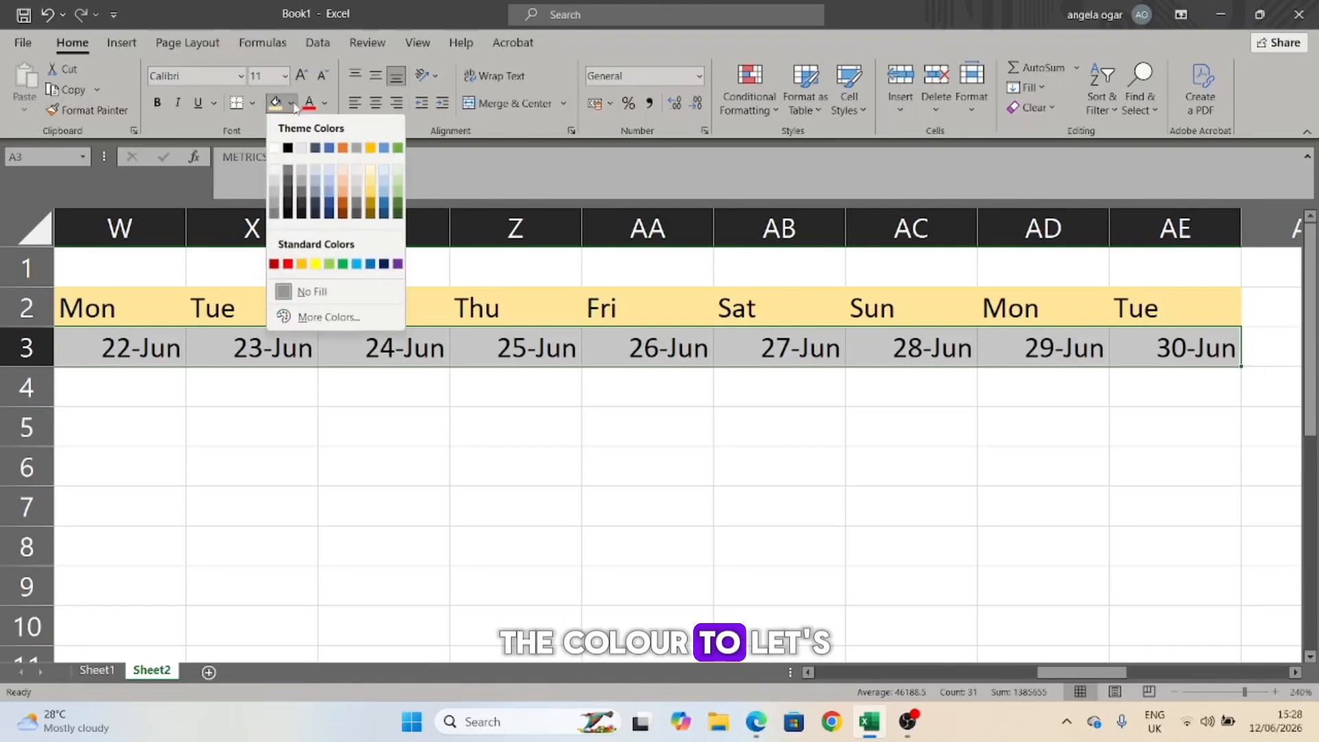
pyautogui.click(329, 195)
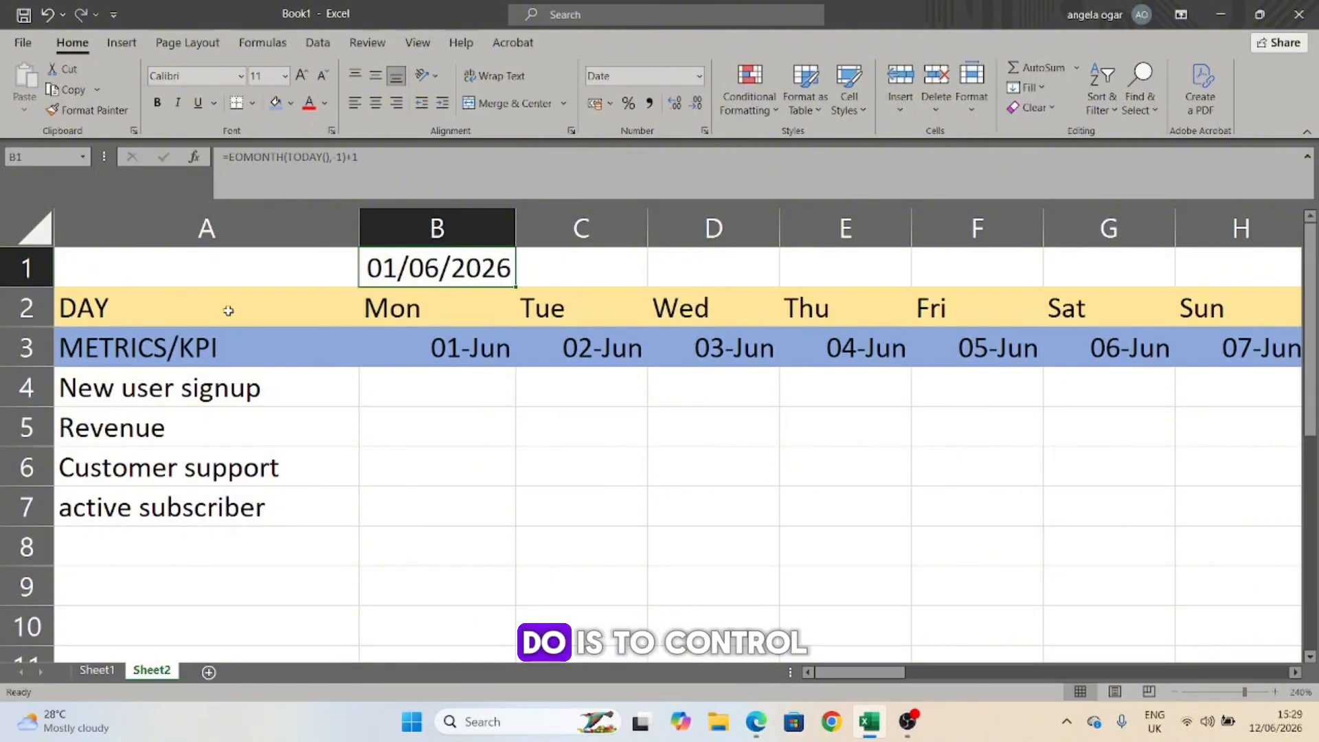
# - Copy the whole tracker in rows 1 to 7 and paste it below, starting at cell A9
pyautogui.click(121, 266)
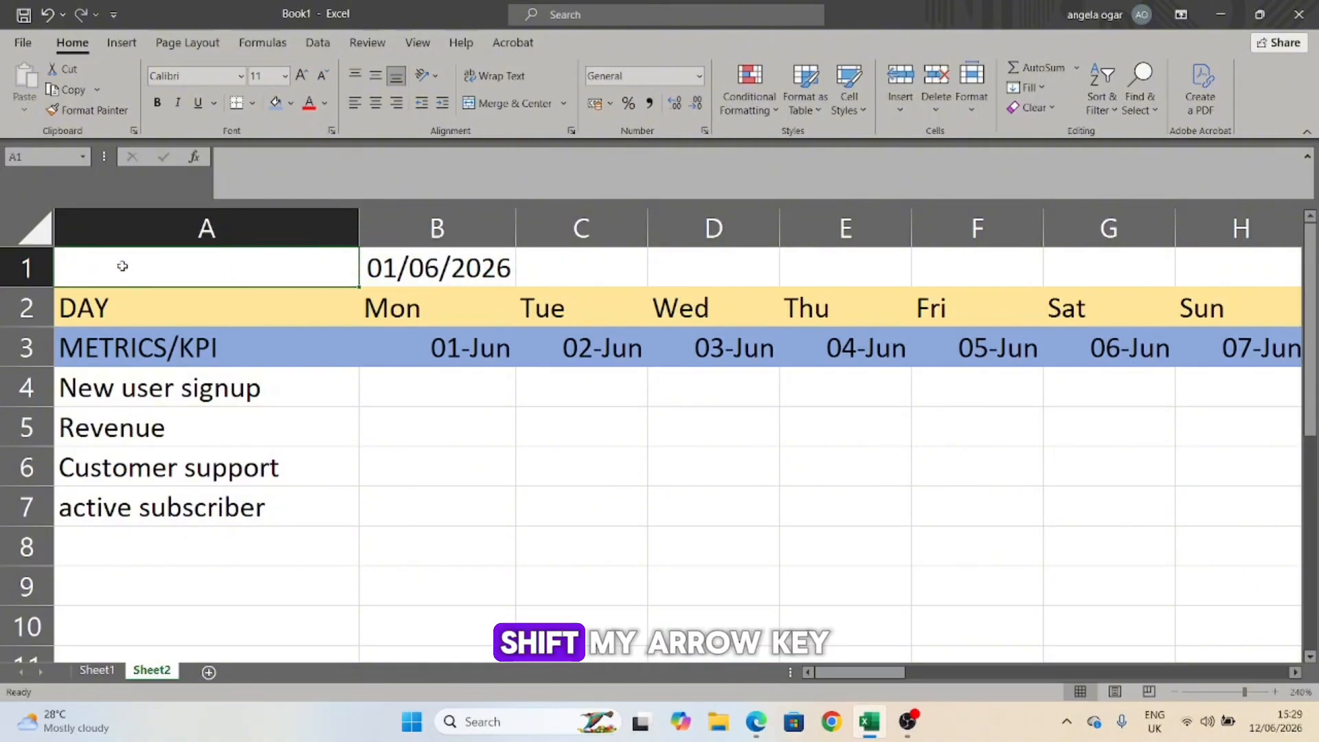
pyautogui.hotkey('ctrl', 'shift', 'Right')
pyautogui.hotkey('ctrl', 'shift', 'Right')
pyautogui.hotkey('shift', 'Down')
pyautogui.hotkey('shift', 'Down')
pyautogui.hotkey('shift', 'Down')
pyautogui.hotkey('shift', 'Down')
pyautogui.hotkey('shift', 'Down')
pyautogui.hotkey('shift', 'Down')
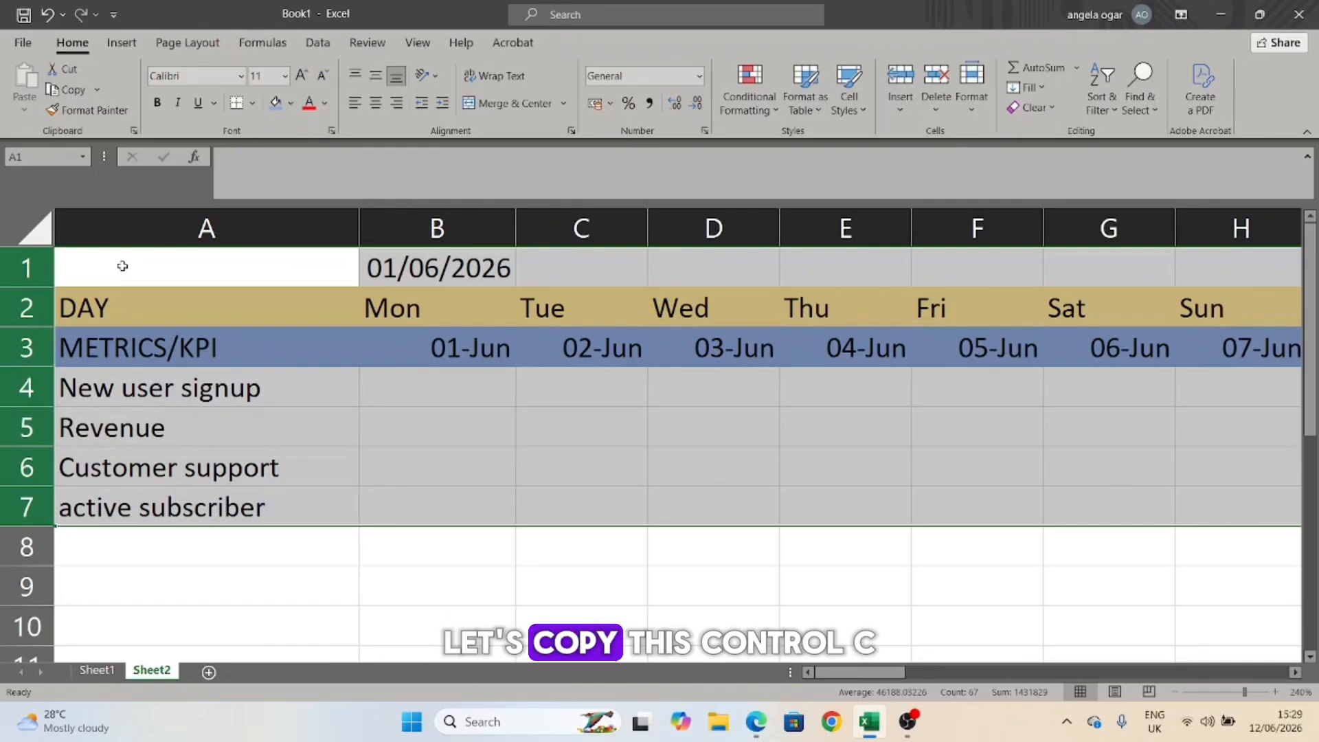
pyautogui.hotkey('ctrl', 'c')
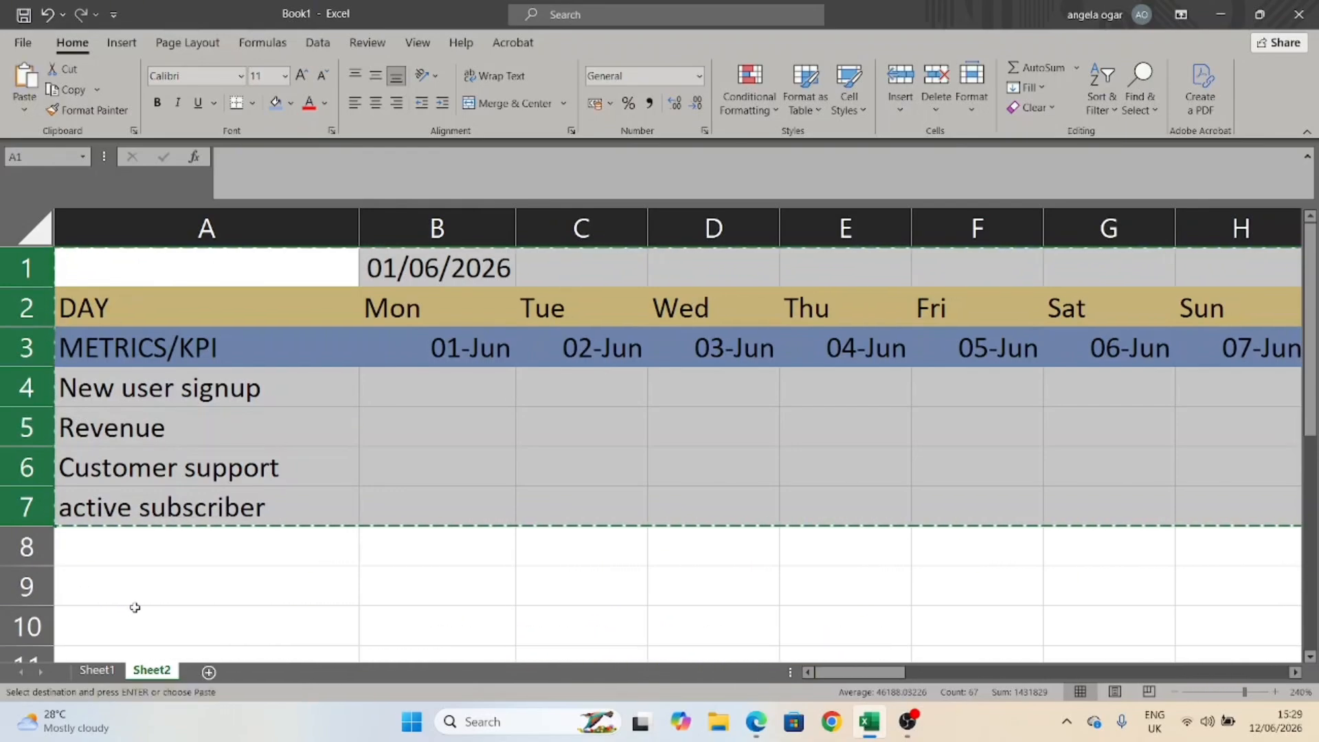
pyautogui.click(153, 583)
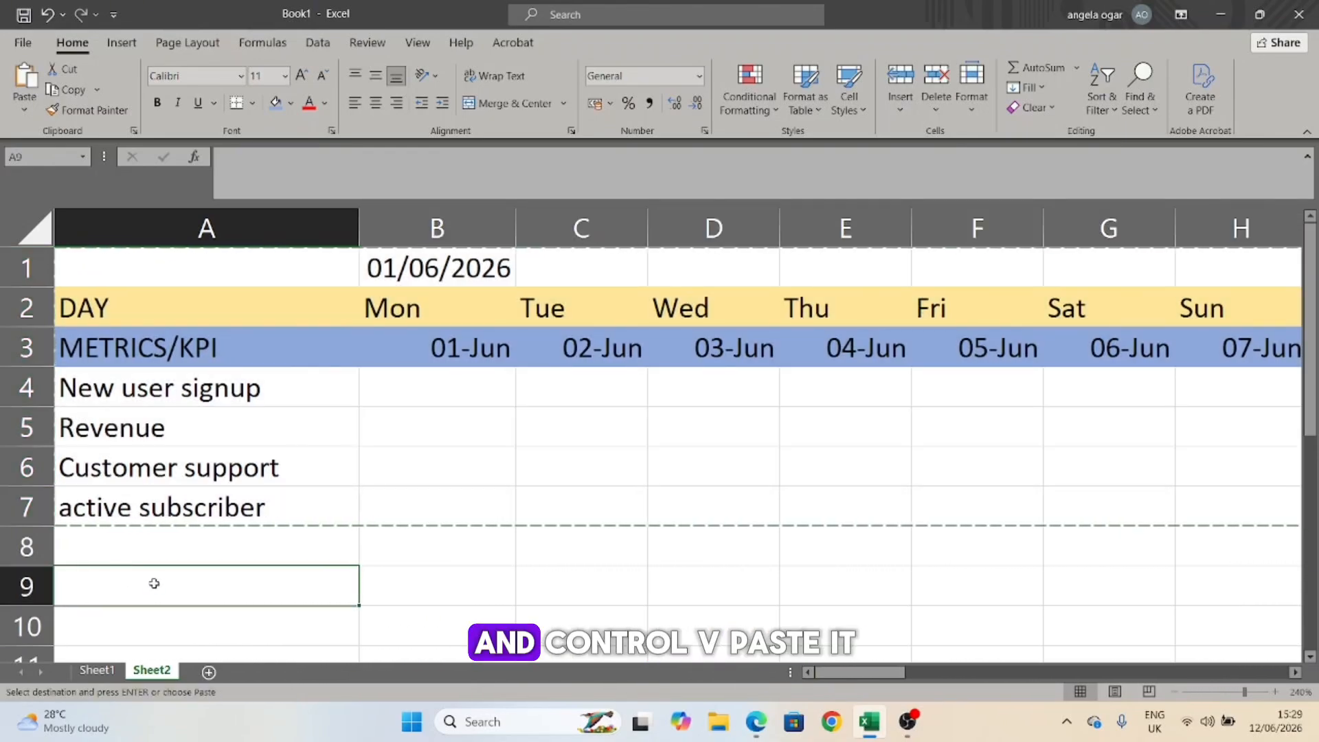
pyautogui.hotkey('ctrl', 'v')
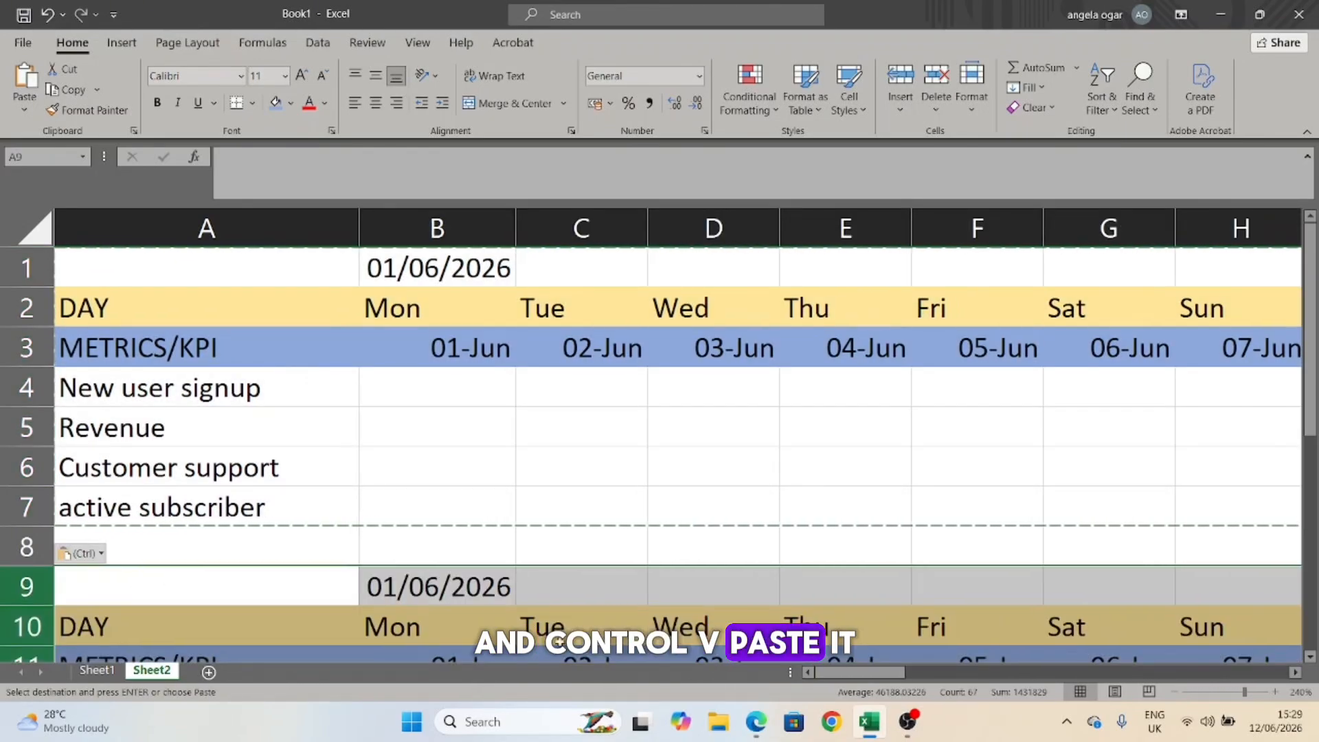
pyautogui.click(724, 593)
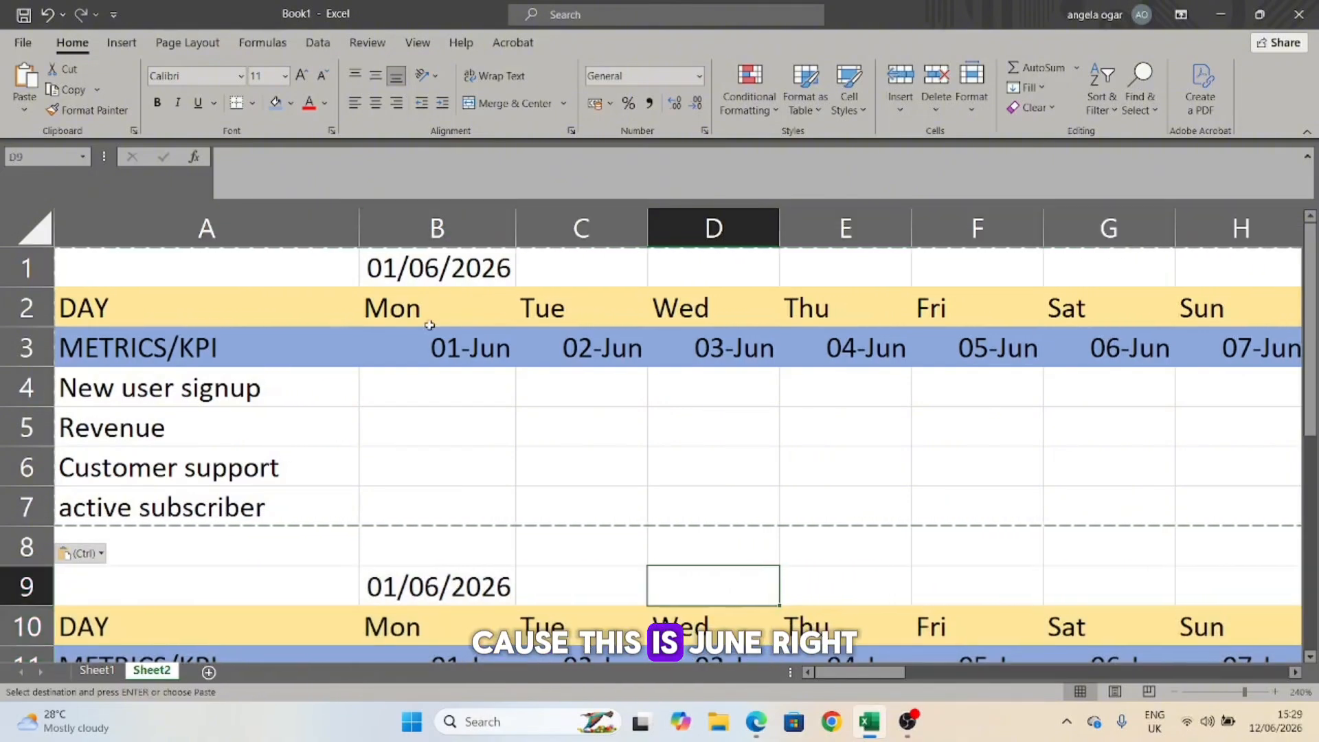
pyautogui.press('Escape')
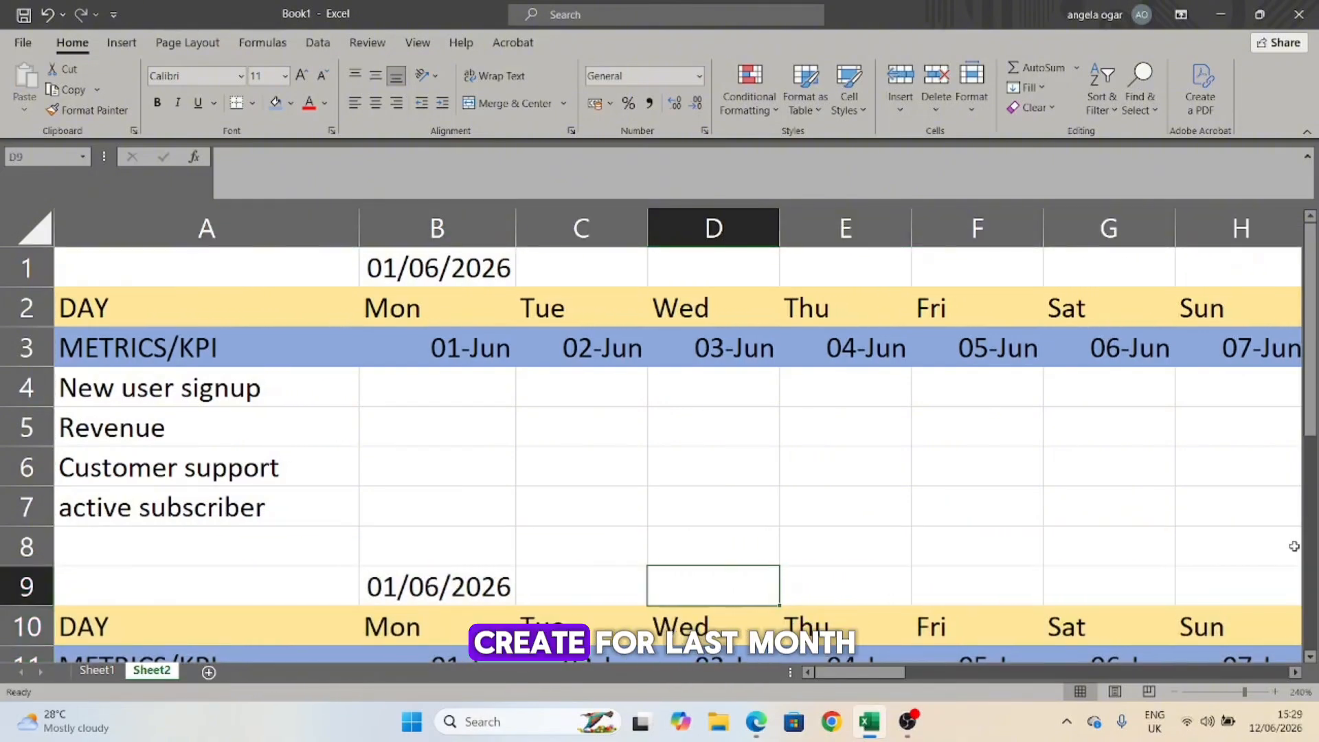
# - Change the start-date formula in cell B9 of the copied tracker to =EOMONTH(TODAY(),-2)+1
pyautogui.click(1311, 659)
pyautogui.click(1312, 660)
pyautogui.click(1311, 659)
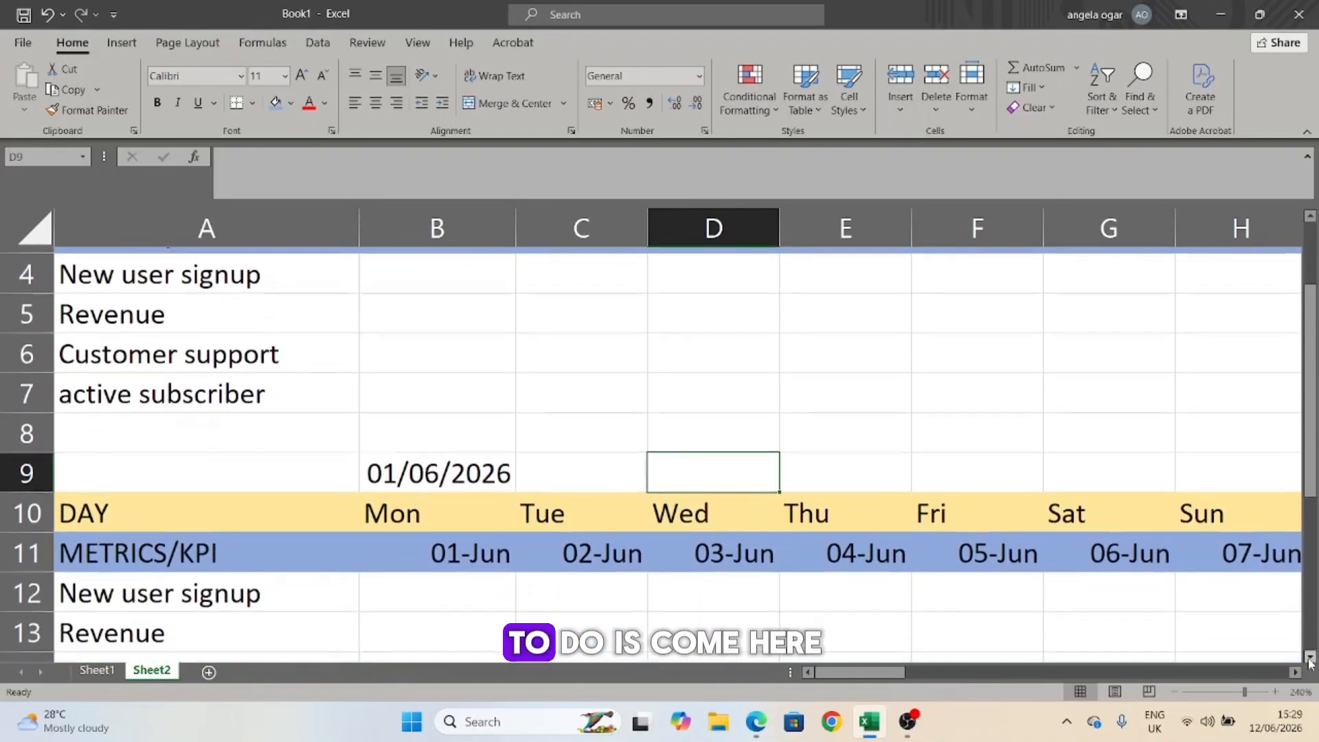
pyautogui.click(1311, 659)
pyautogui.click(496, 434)
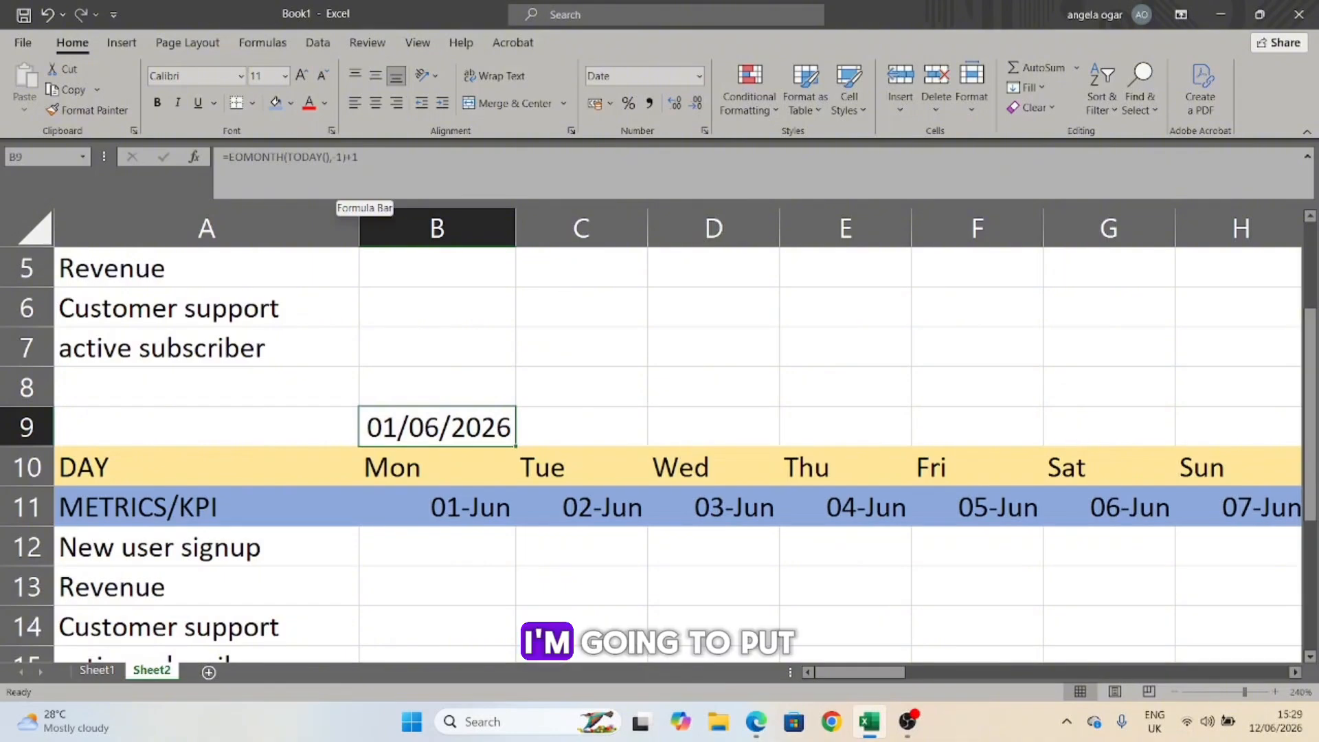
pyautogui.click(343, 158)
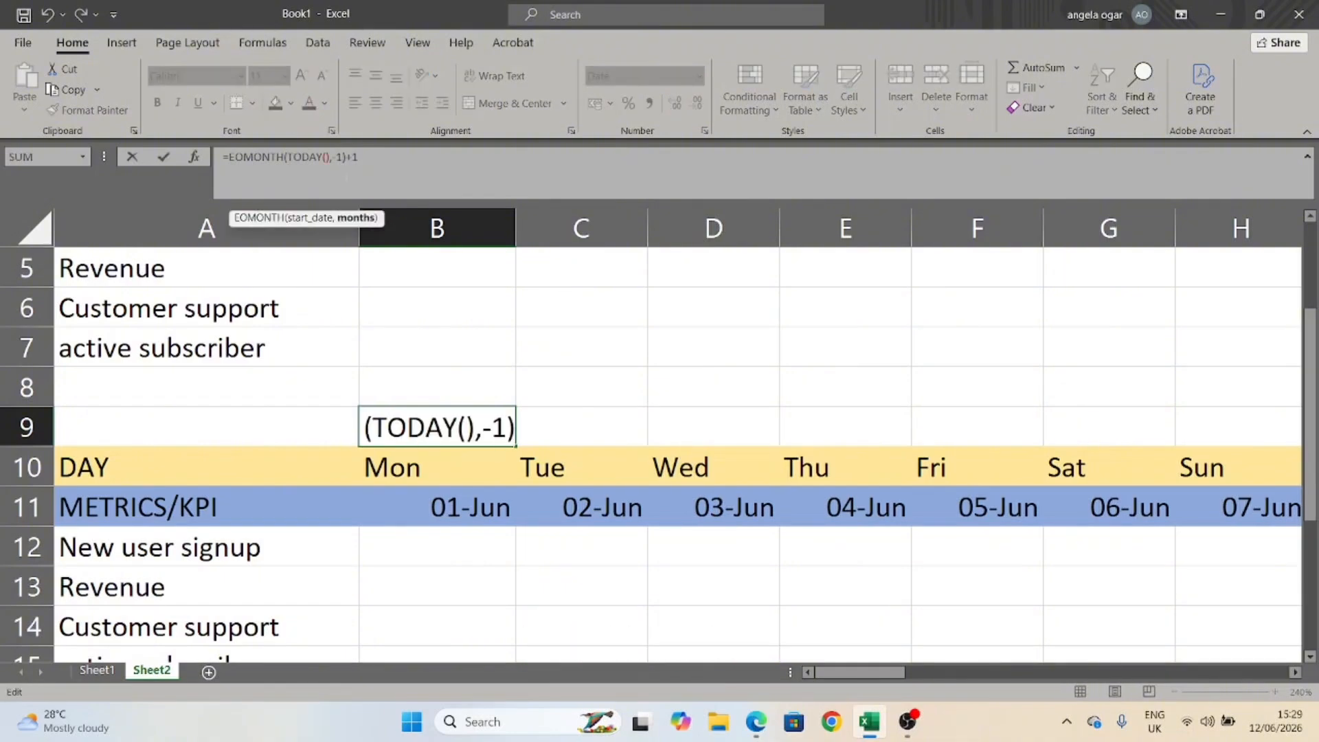
pyautogui.press('BackSpace')
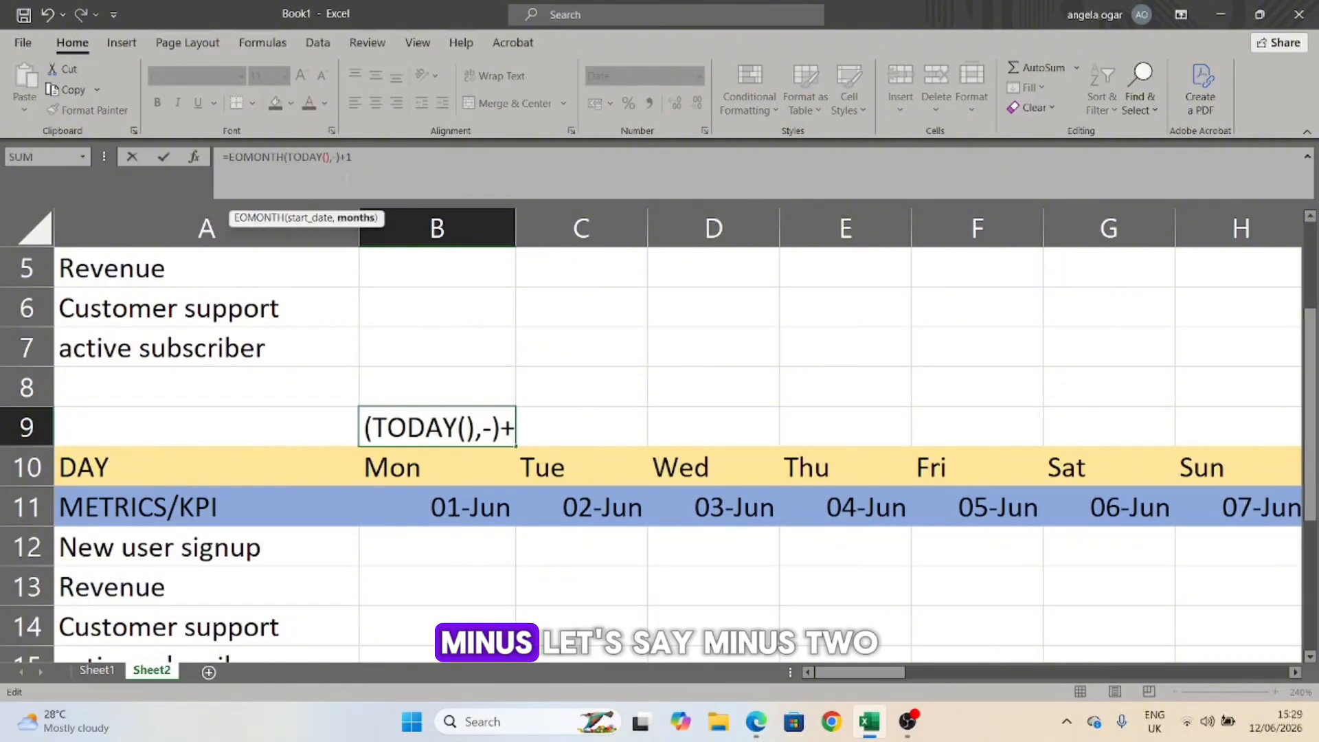
pyautogui.write('2')
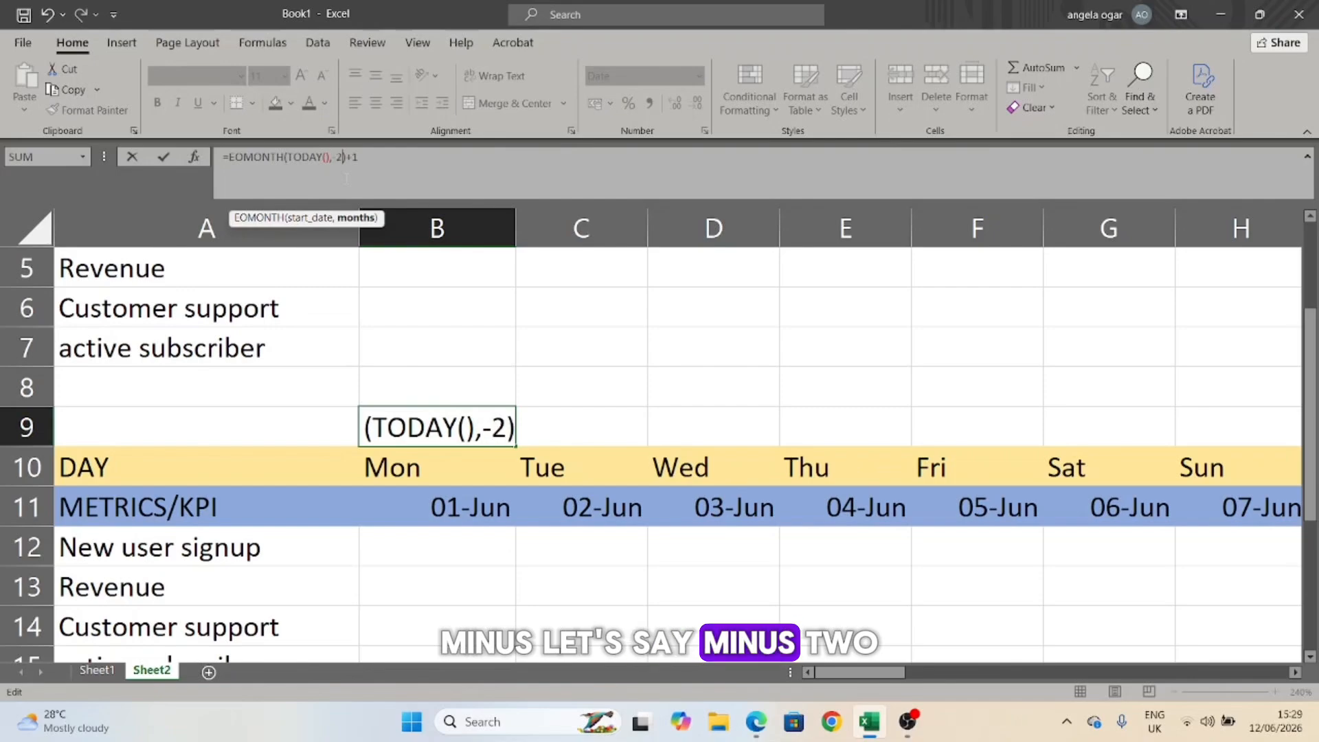
pyautogui.click(346, 178)
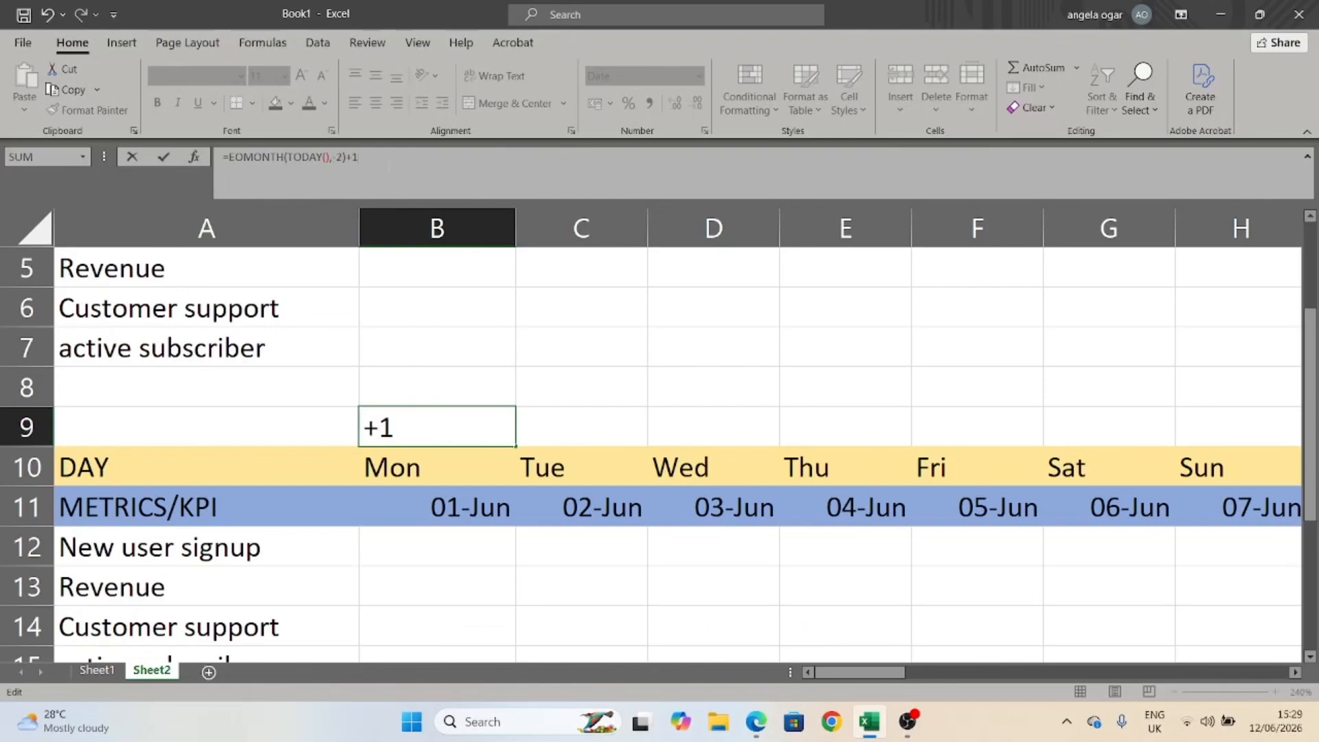
pyautogui.press('Return')
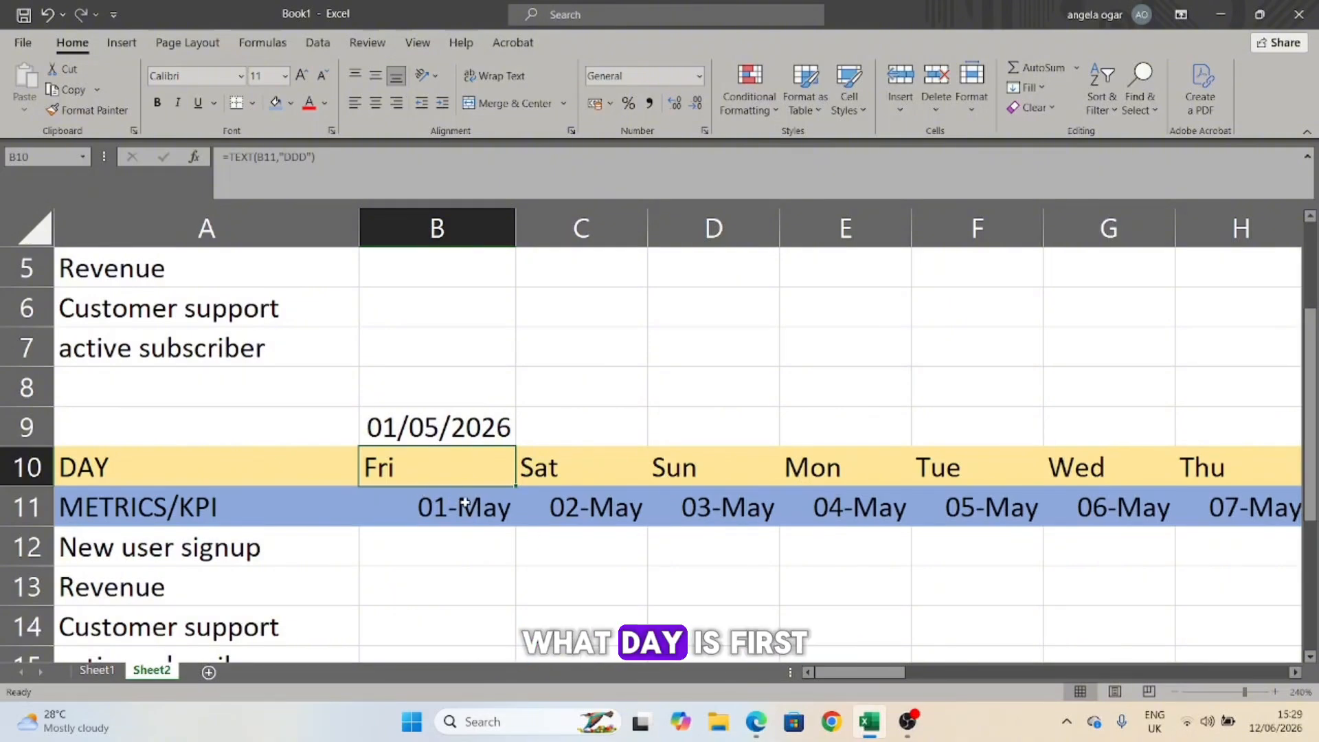
# - Open the system calendar at May 2026 to check which weekday the first of the month falls on
pyautogui.click(1282, 734)
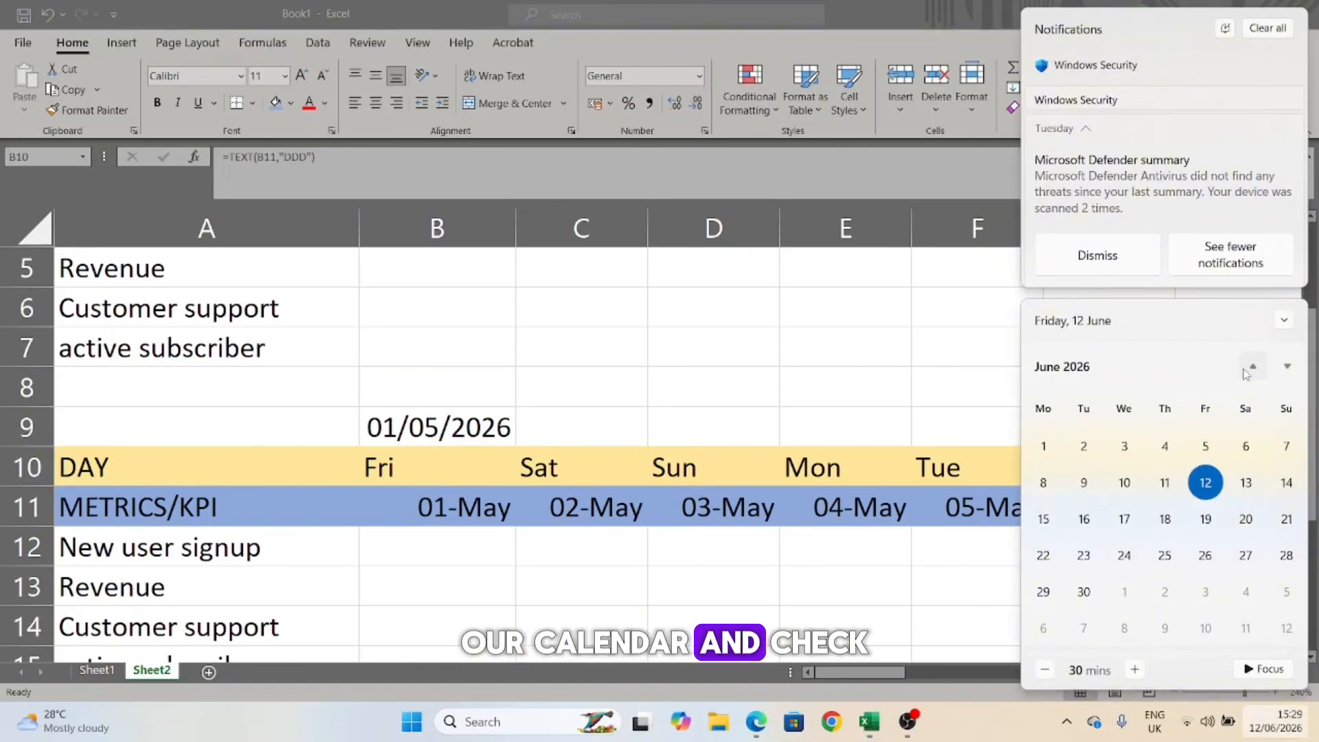
pyautogui.scroll(3, 1268, 390)
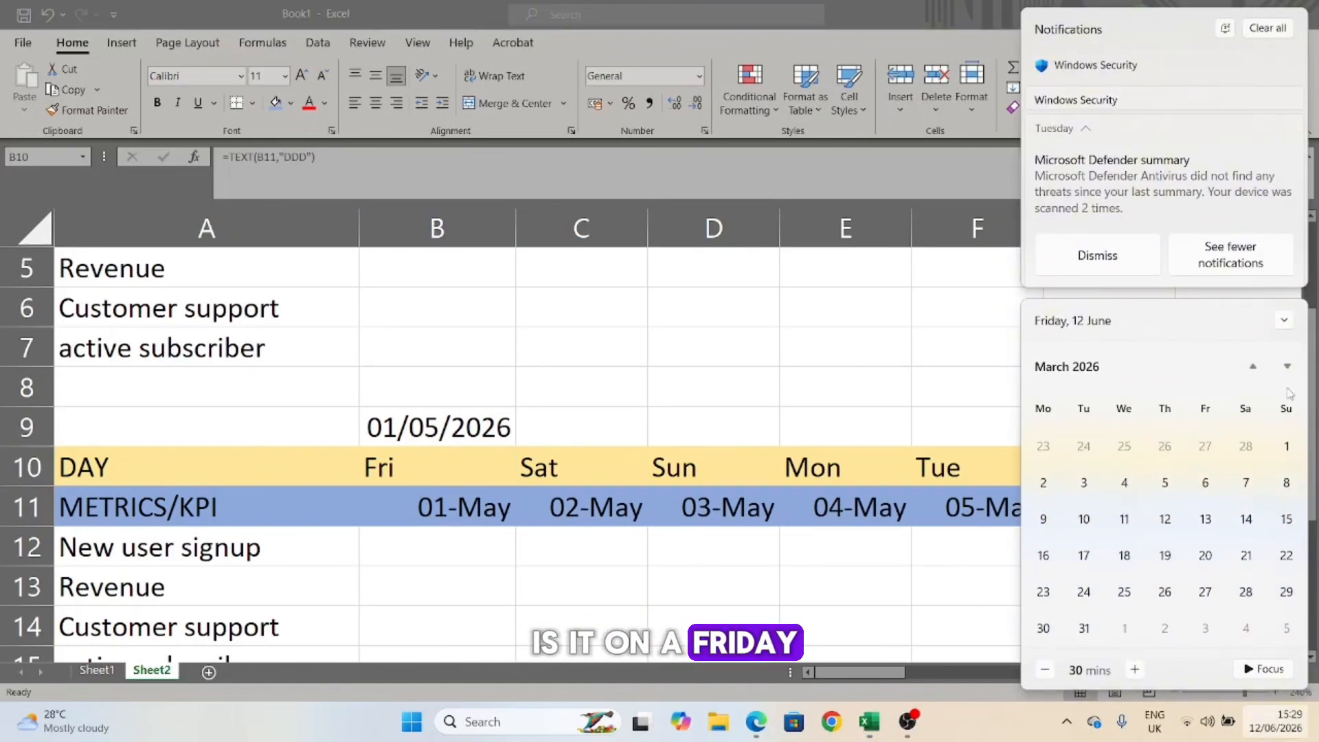
pyautogui.click(1288, 367)
pyautogui.click(1288, 367)
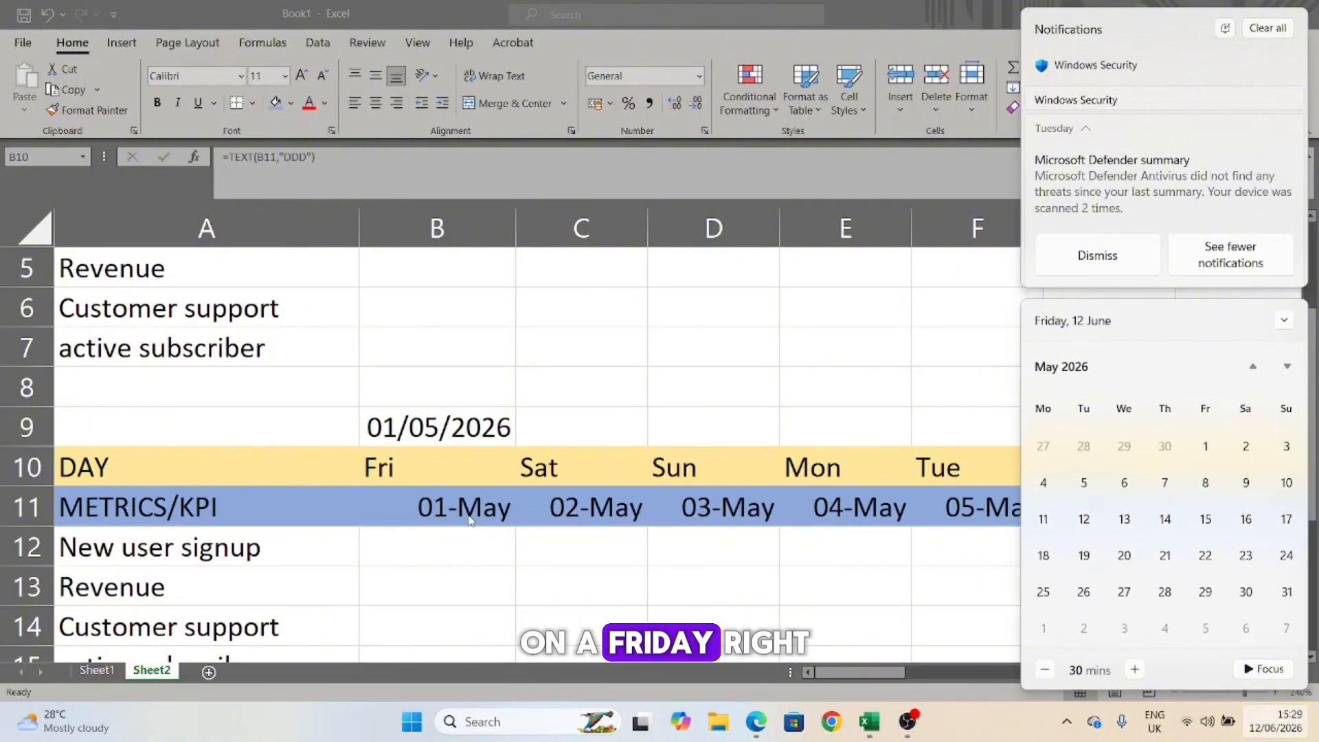
# - Copy the whole previous-month tracker in rows 9 to 15 and paste it below, starting at cell A17
pyautogui.click(123, 438)
pyautogui.click(123, 438)
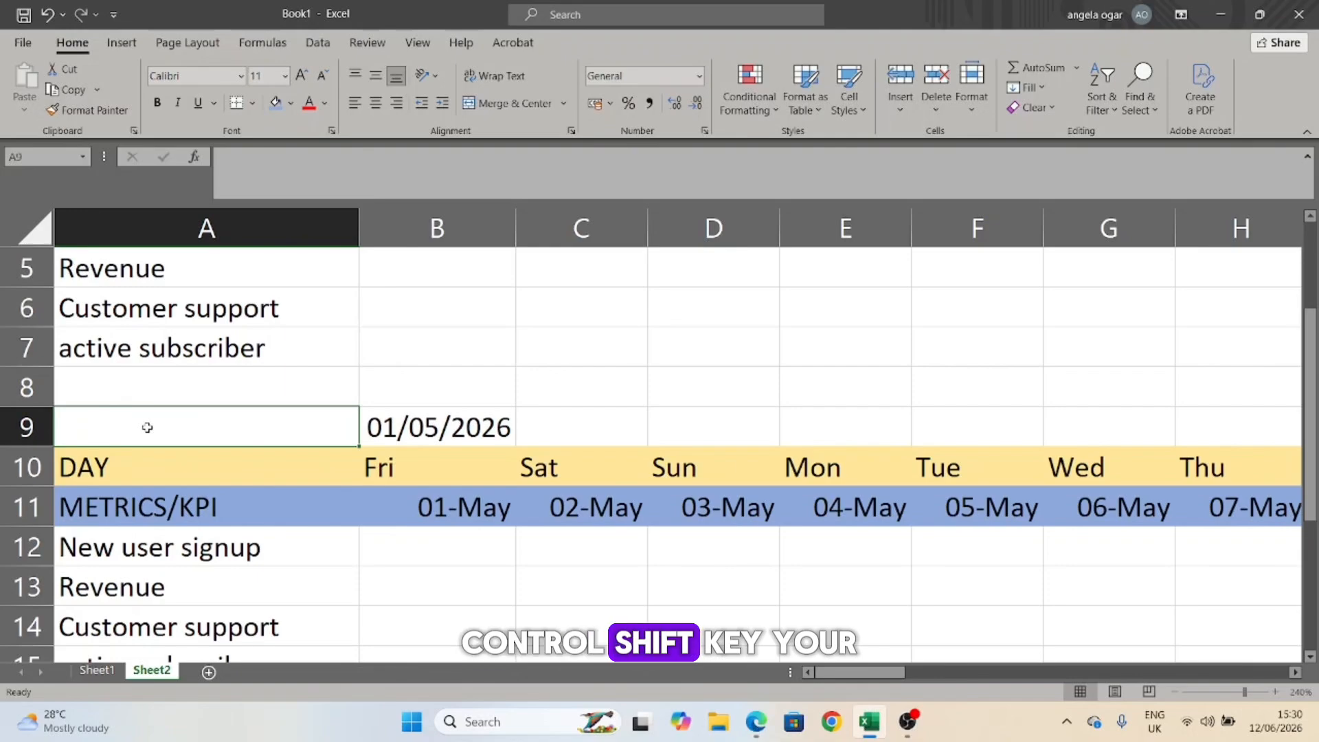
pyautogui.hotkey('ctrl', 'shift', 'Right')
pyautogui.hotkey('ctrl', 'shift', 'Right')
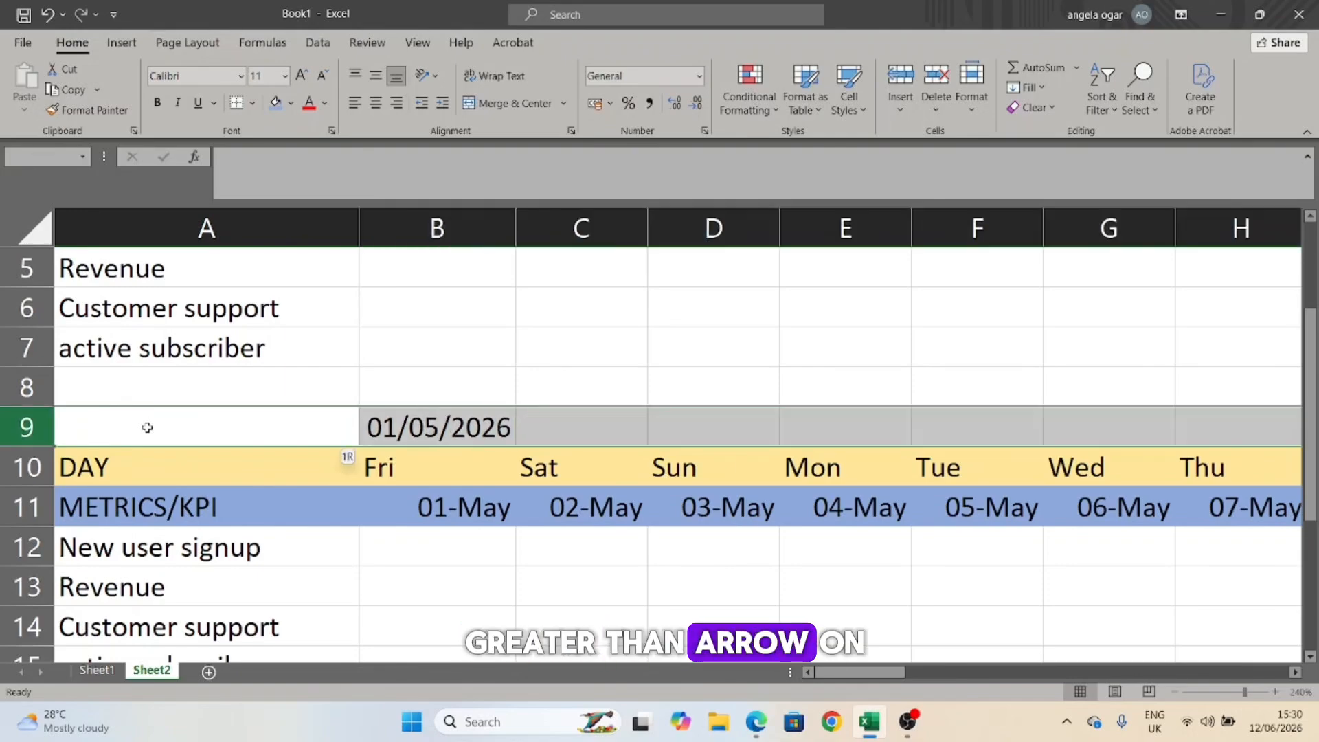
pyautogui.hotkey('ctrl', 'shift', 'Down')
pyautogui.hotkey('ctrl', 'shift', 'Down')
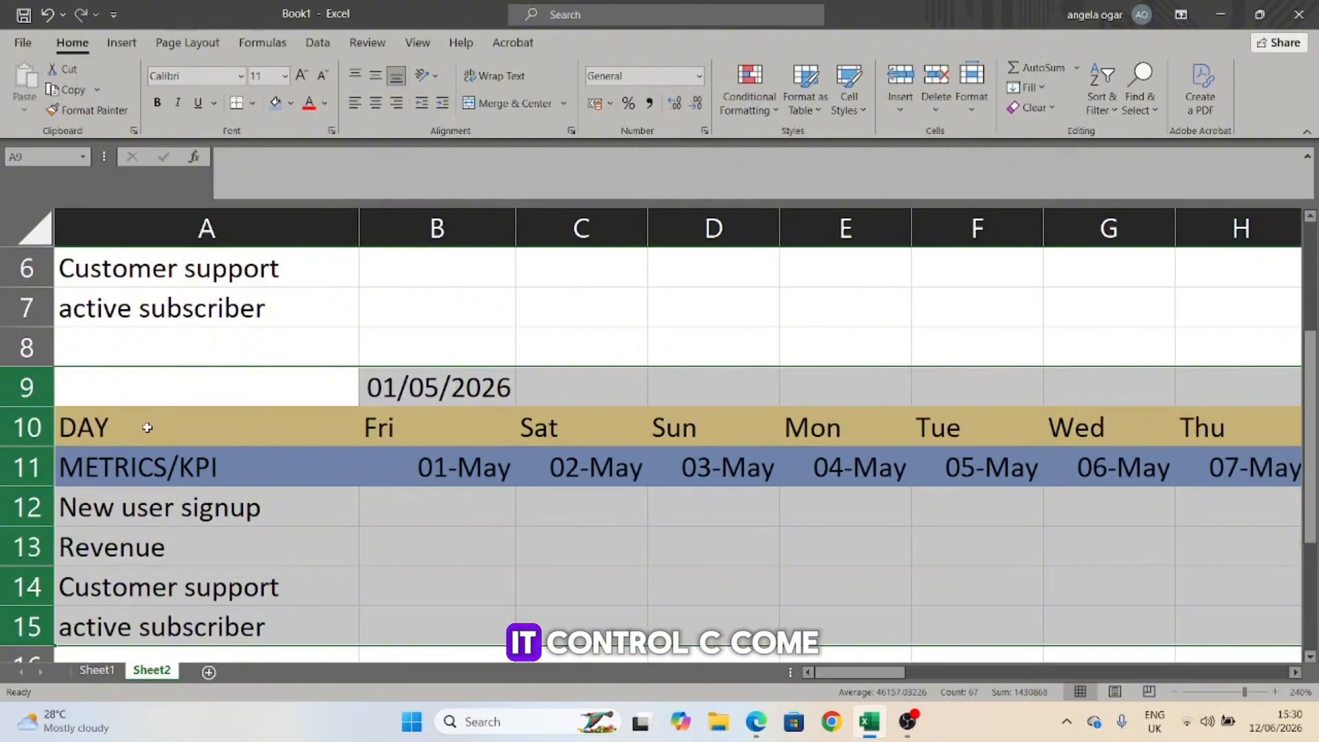
pyautogui.hotkey('ctrl', 'c')
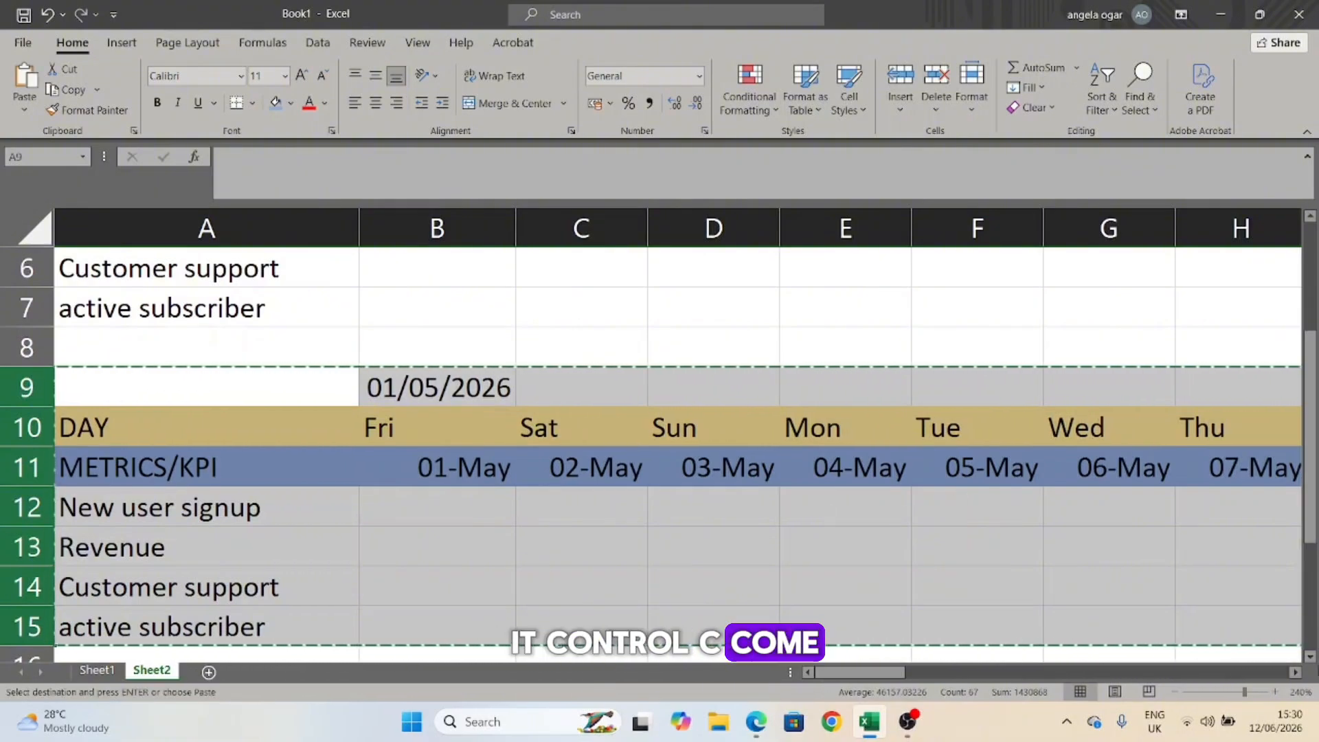
pyautogui.click(1310, 656)
pyautogui.click(1311, 658)
pyautogui.click(1311, 659)
pyautogui.click(1311, 658)
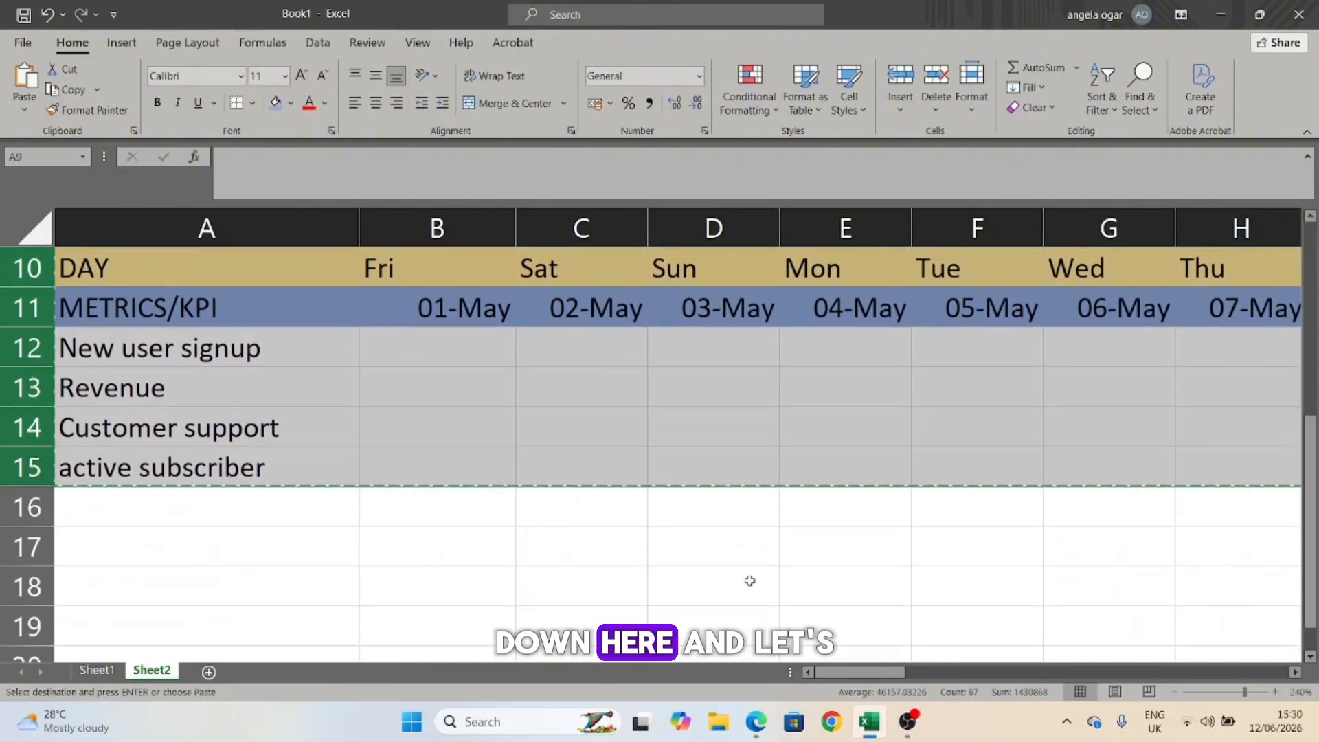
pyautogui.click(186, 541)
pyautogui.hotkey('ctrl', 'v')
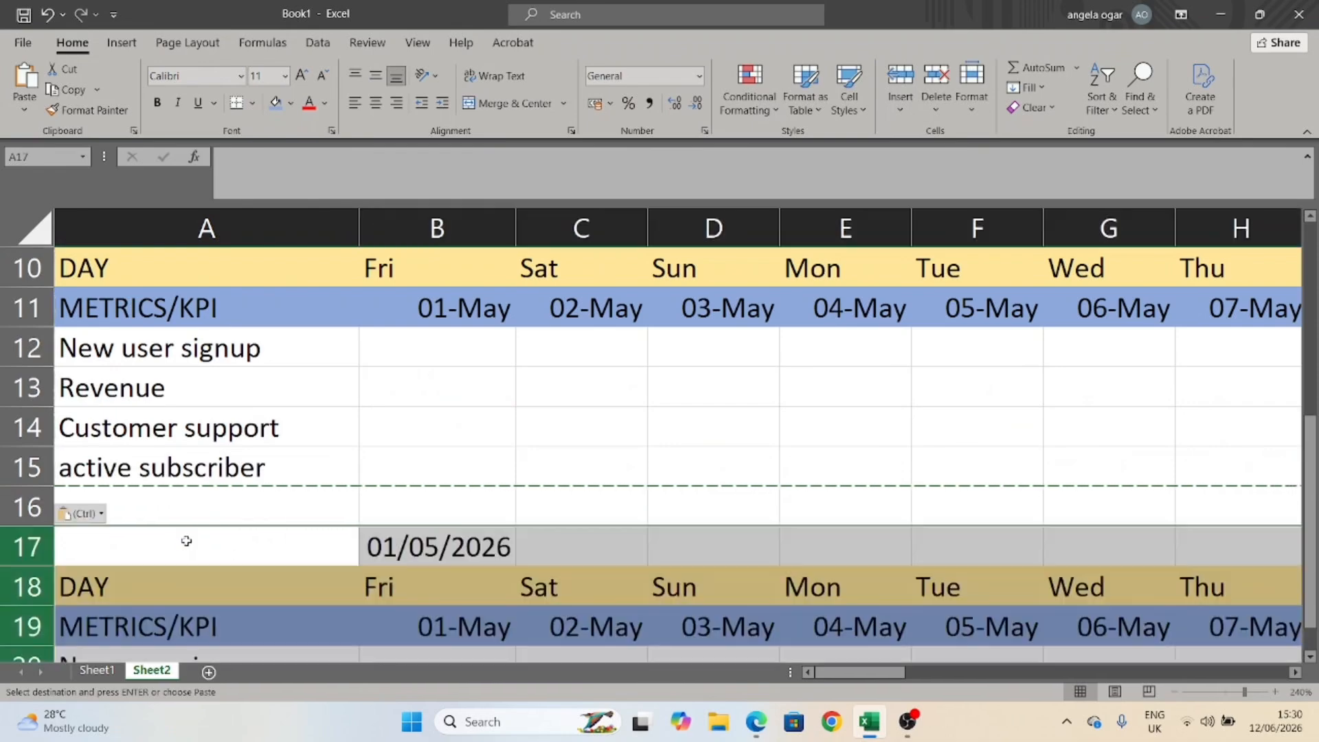
pyautogui.press('Escape')
# - Change the start-date formula in cell B17 of the third tracker to =EOMONTH(TODAY(),-3)+1
pyautogui.click(444, 551)
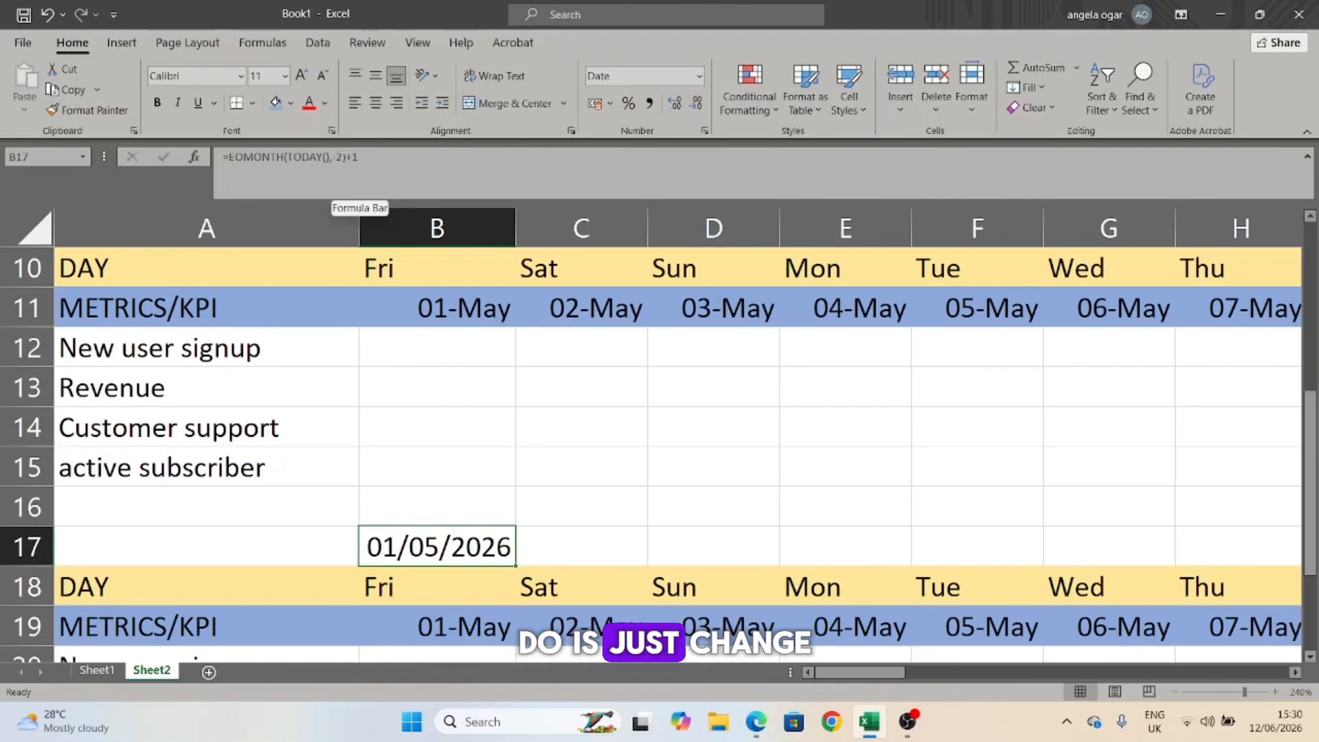
pyautogui.click(342, 156)
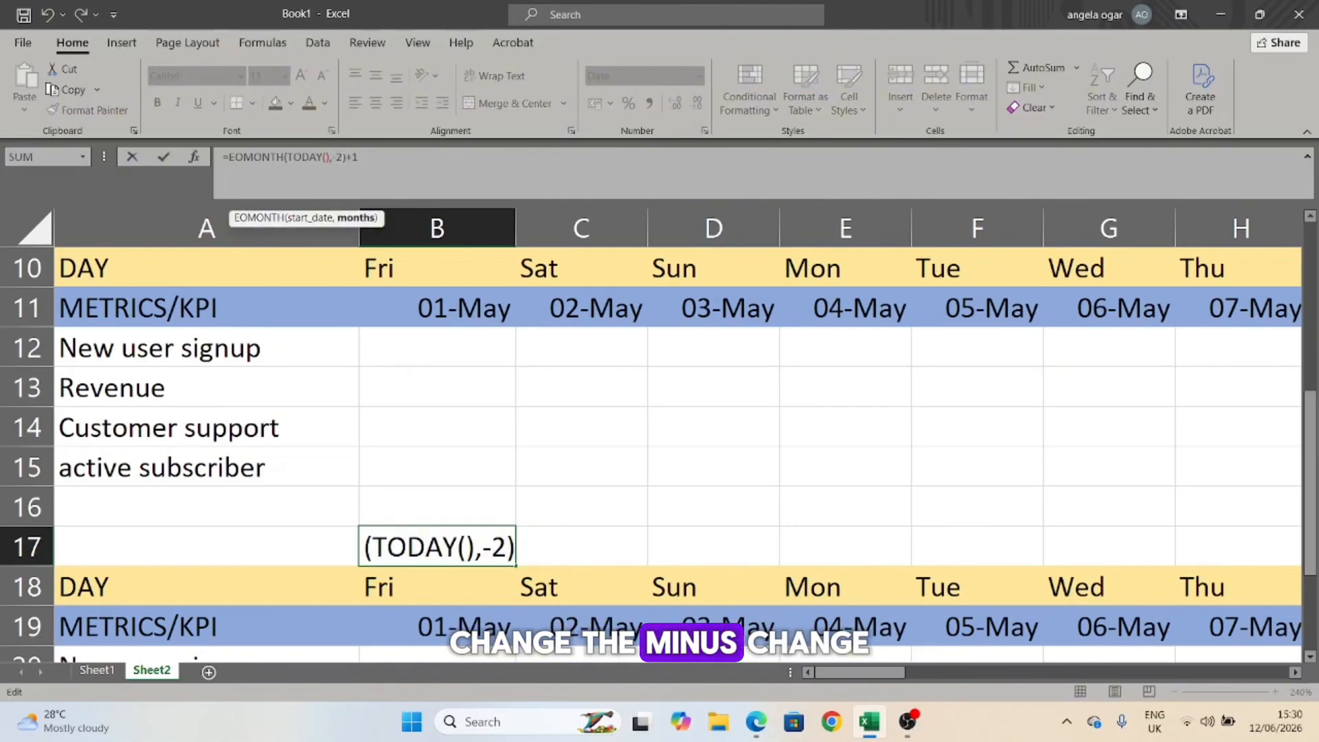
pyautogui.press('BackSpace')
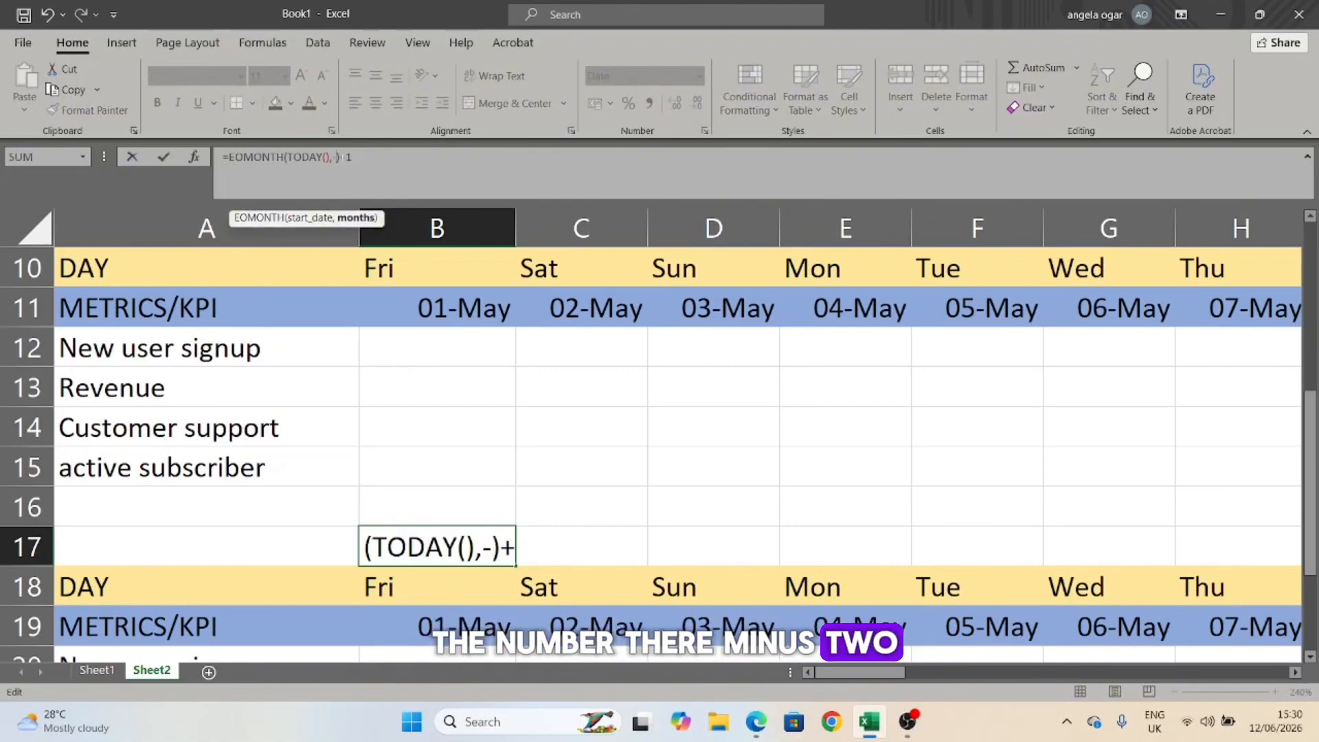
pyautogui.write('3')
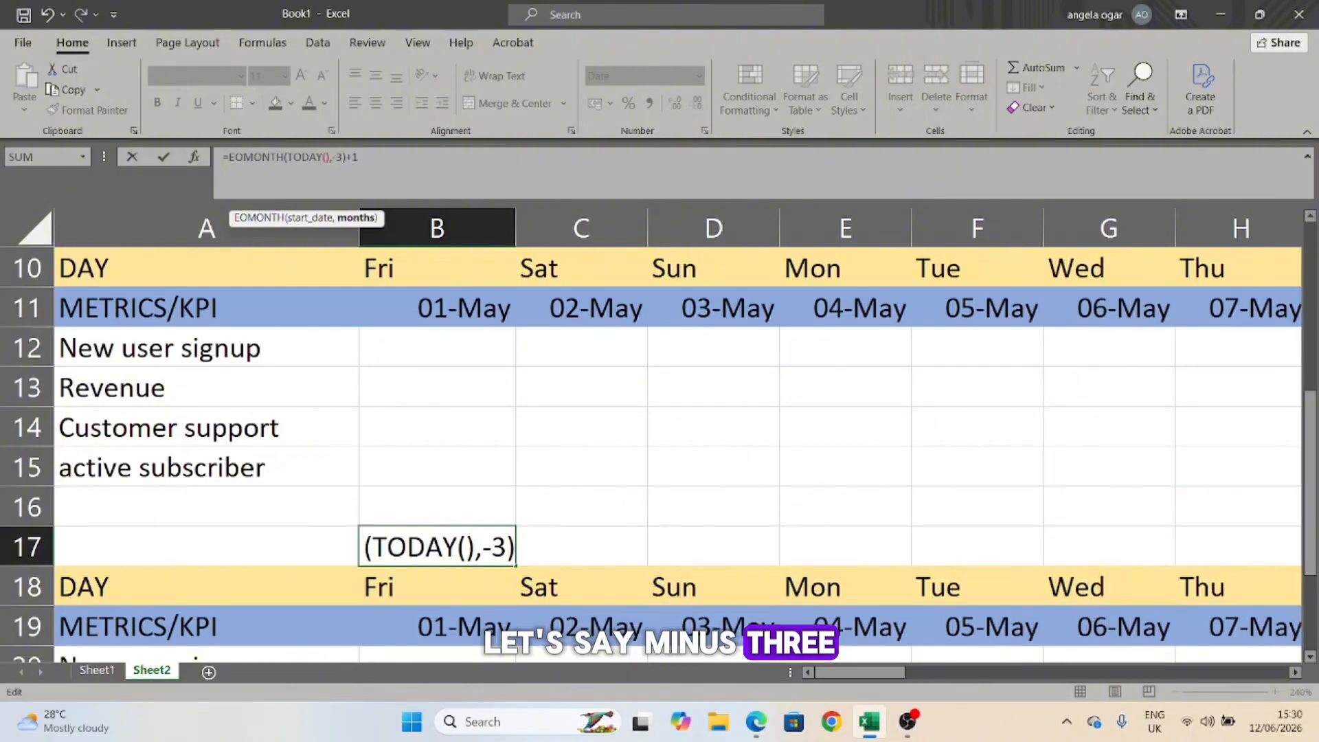
pyautogui.click(361, 157)
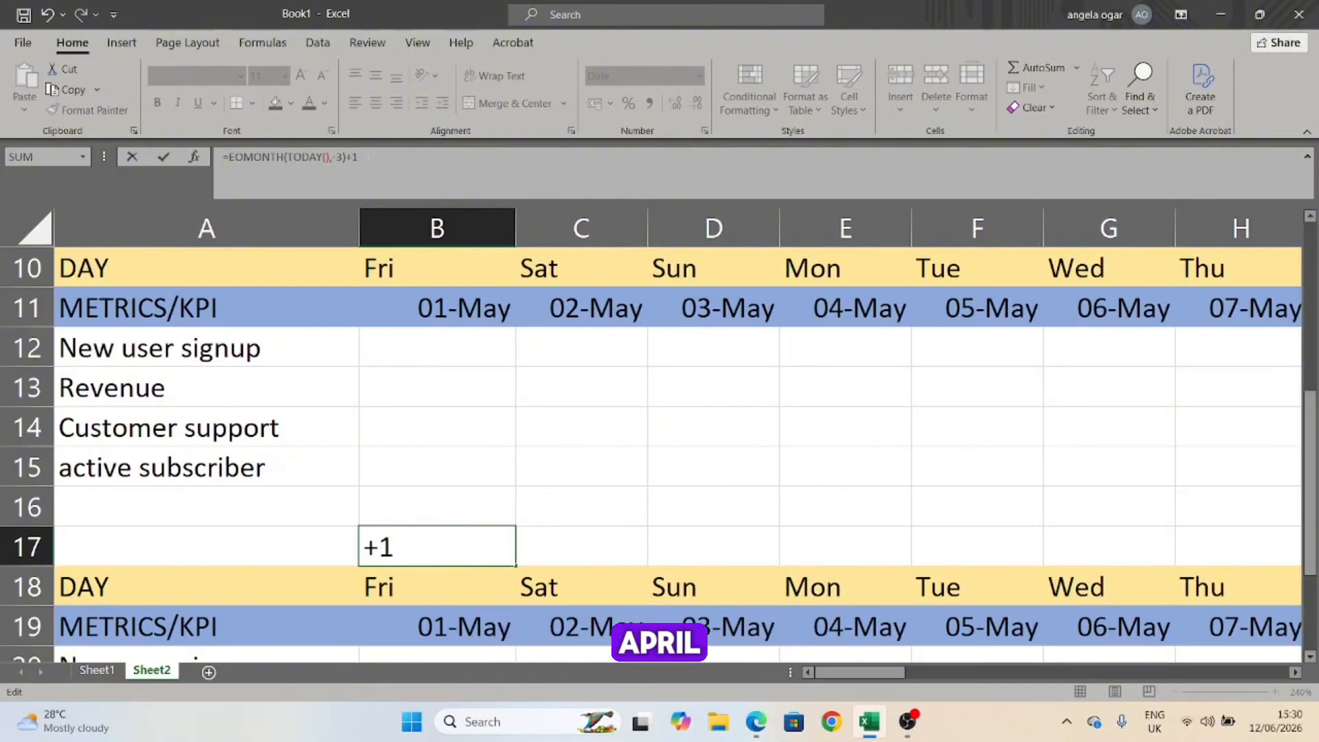
pyautogui.press('Return')
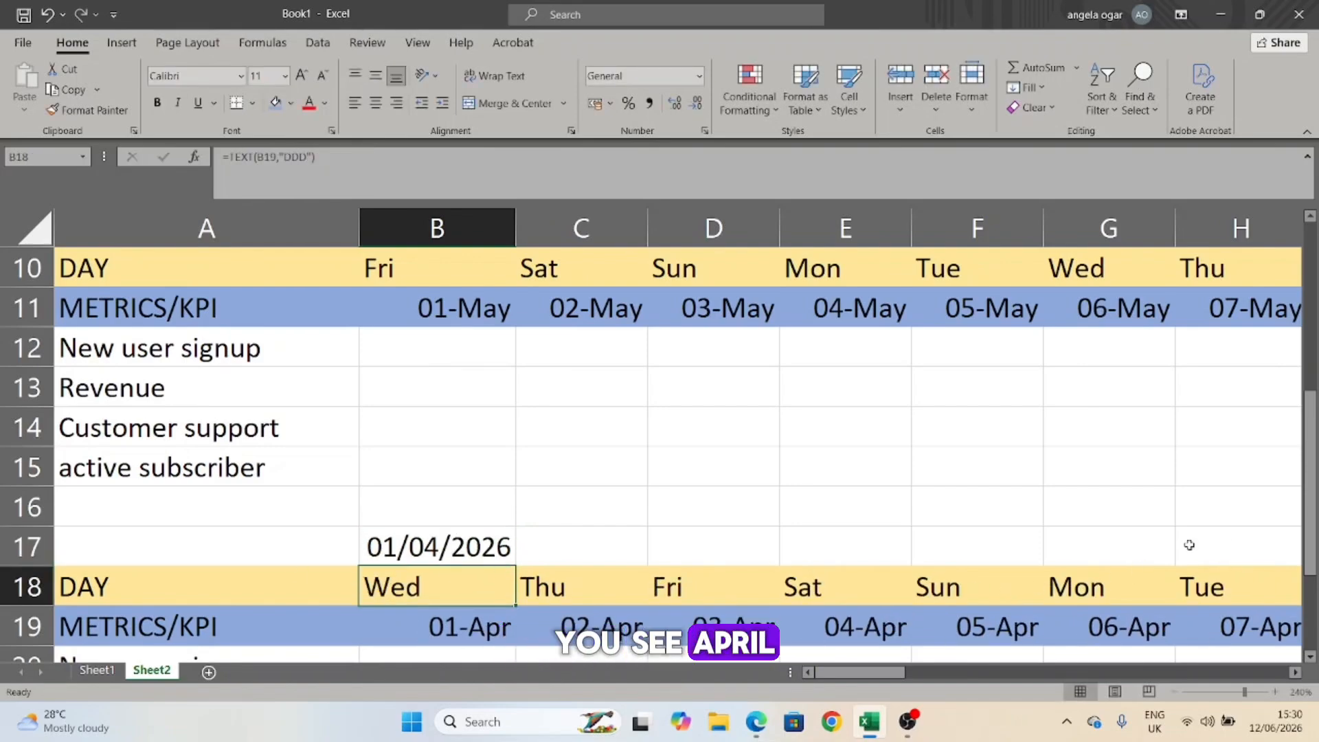
# - Set the months argument of the start-date formula in B17 to -6, giving =EOMONTH(TODAY(),-6)+1
pyautogui.press('Up')
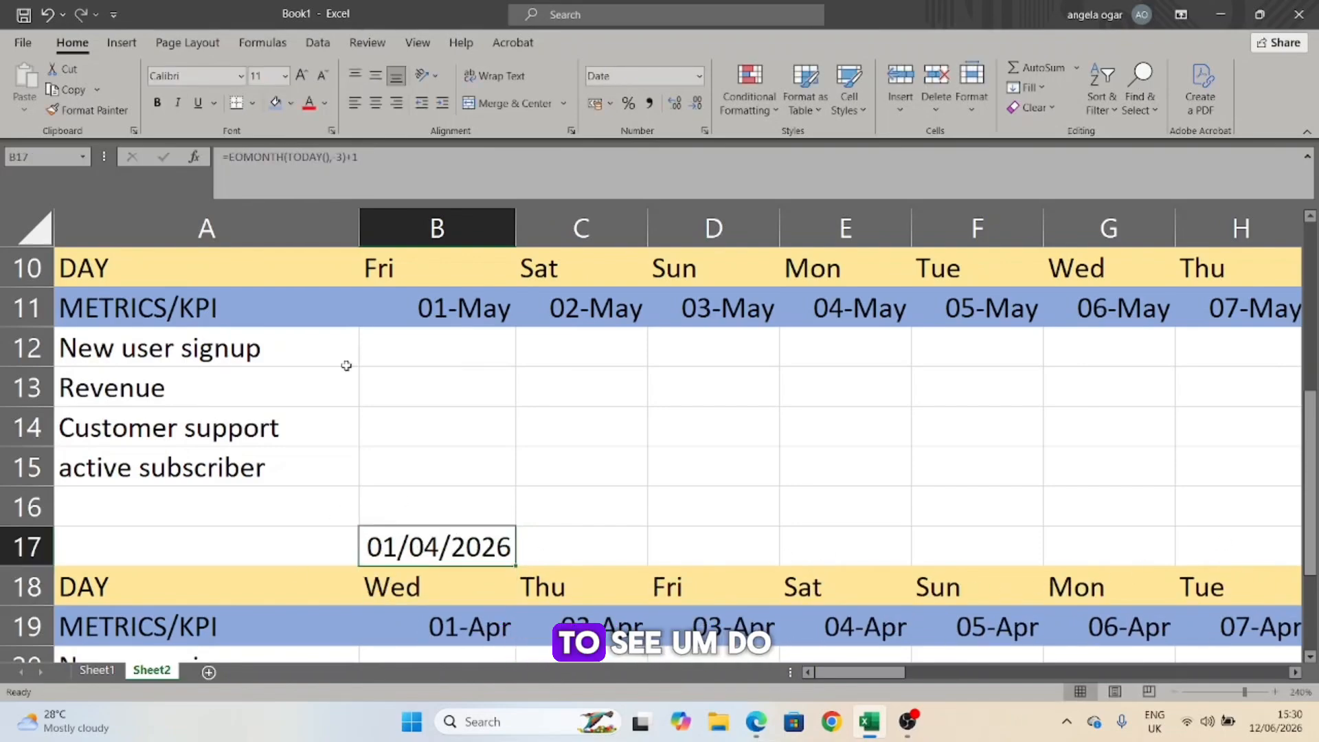
pyautogui.click(342, 157)
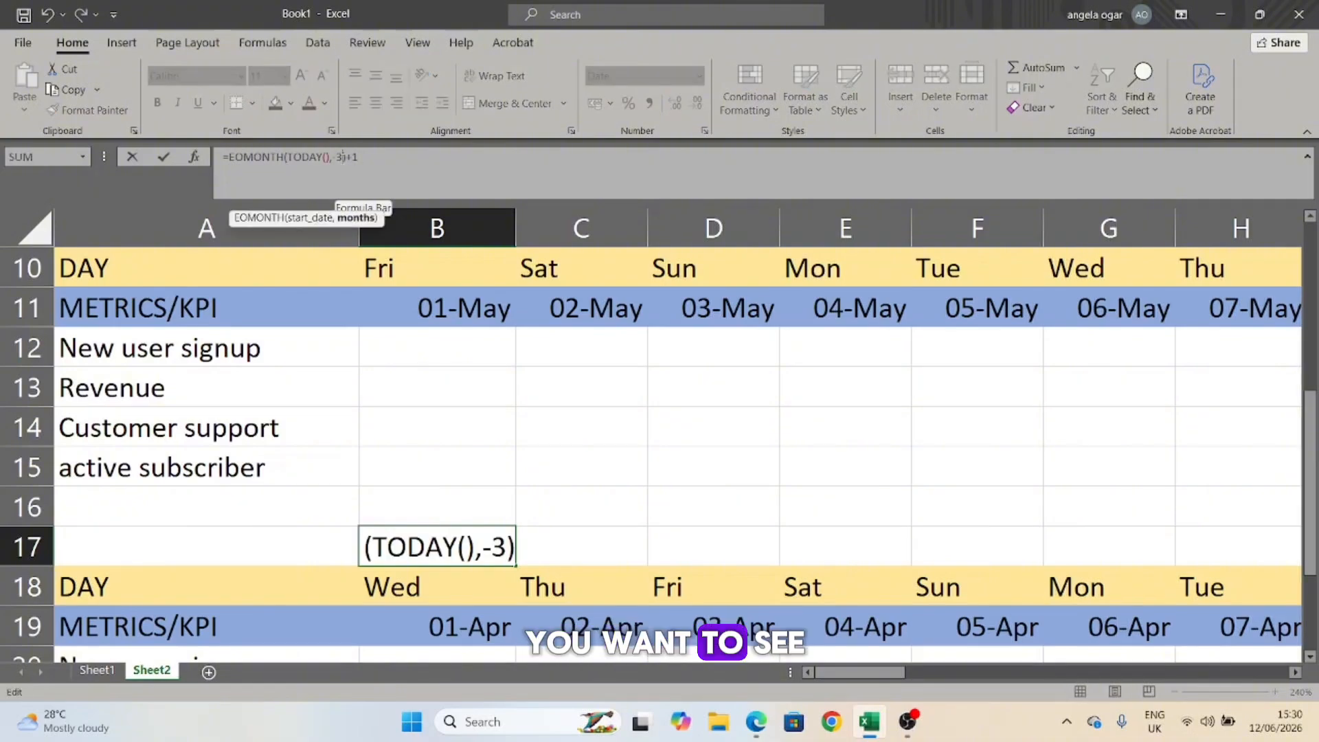
pyautogui.press('BackSpace')
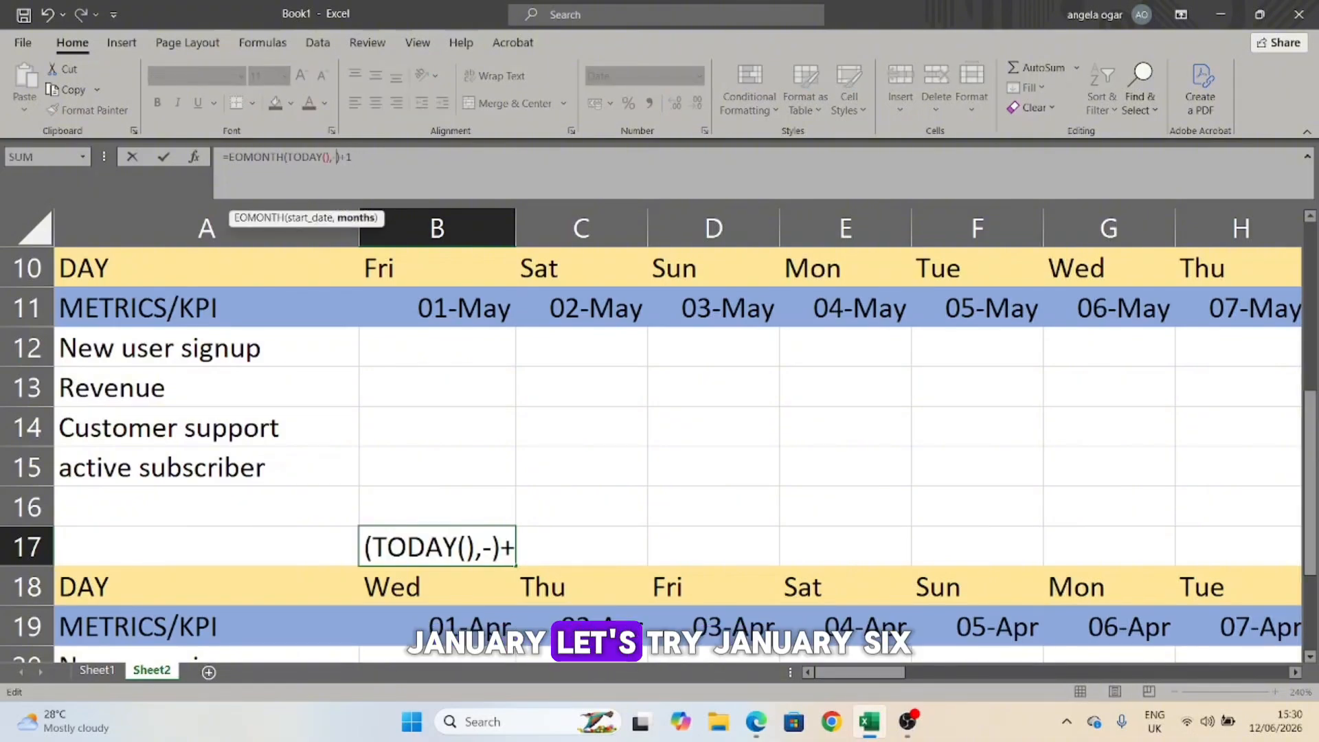
pyautogui.write('6')
pyautogui.press('Return')
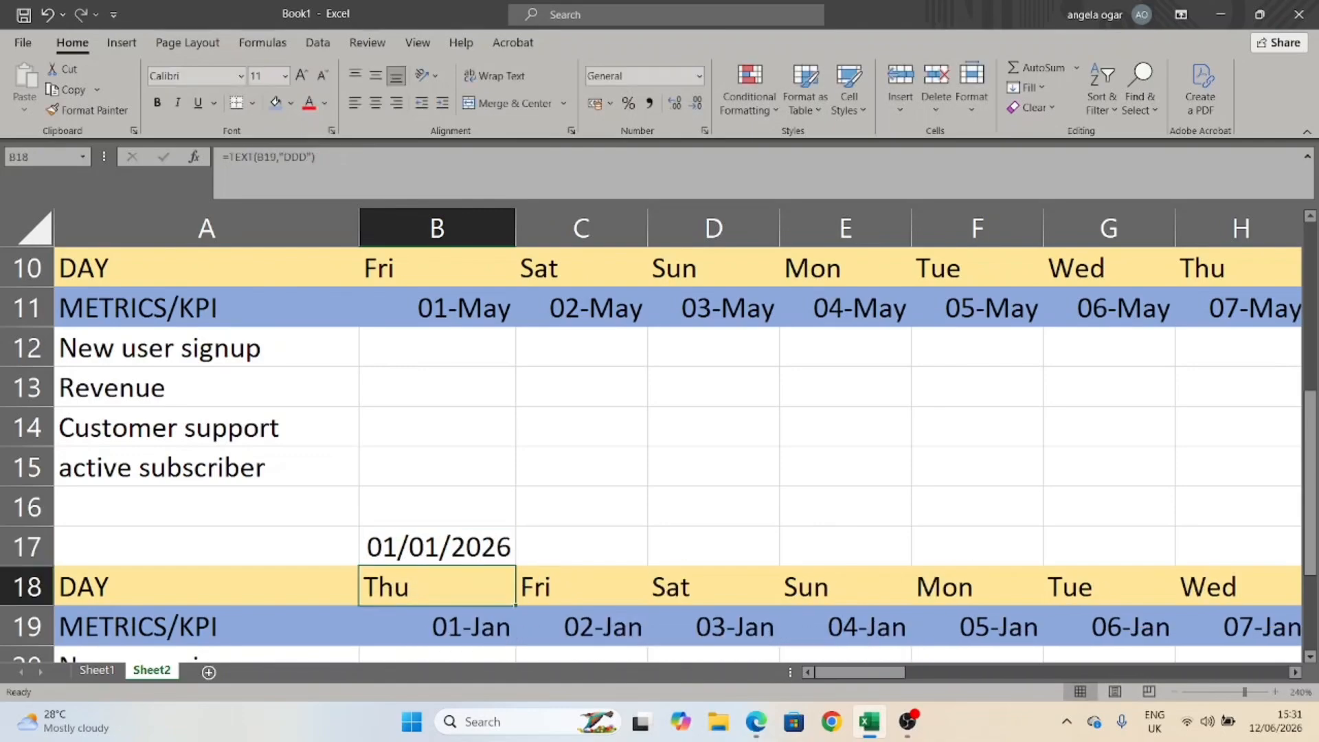